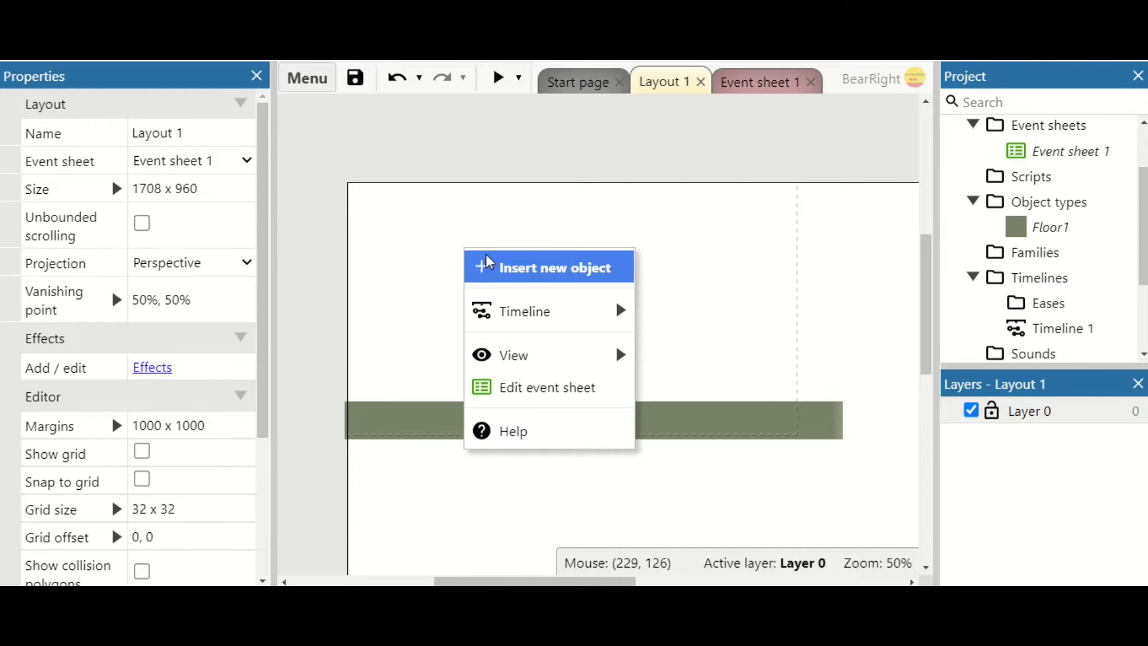
Insert a new Sprite object into the layout and name it 'Player'
left_click(475, 267)
left_click(1003, 181)
left_click_drag(1003, 181, 1005, 250)
left_click(772, 260)
left_click(588, 433)
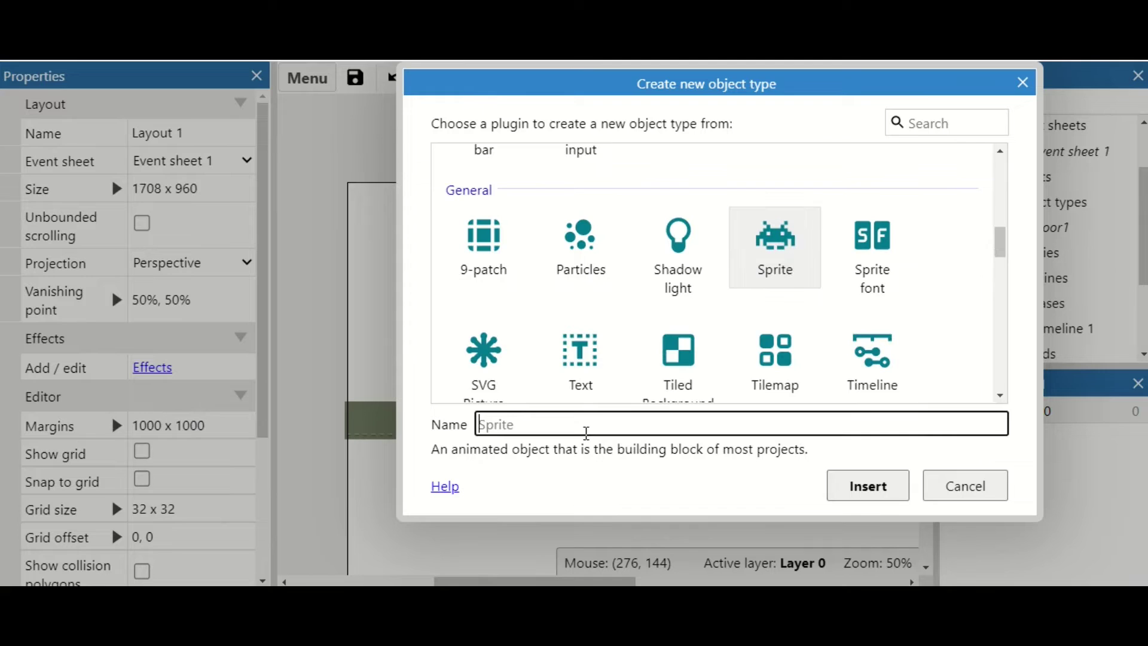
type("Player")
key("Return")
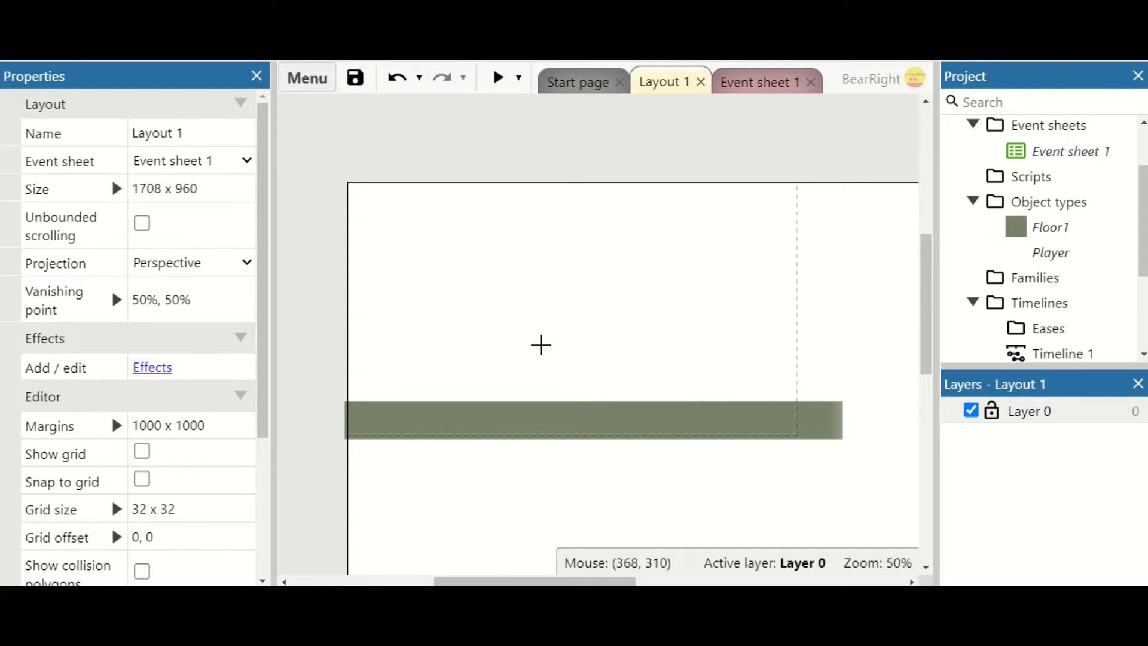
Place a Player instance in the layout and fill its first frame bright green
left_click(540, 346)
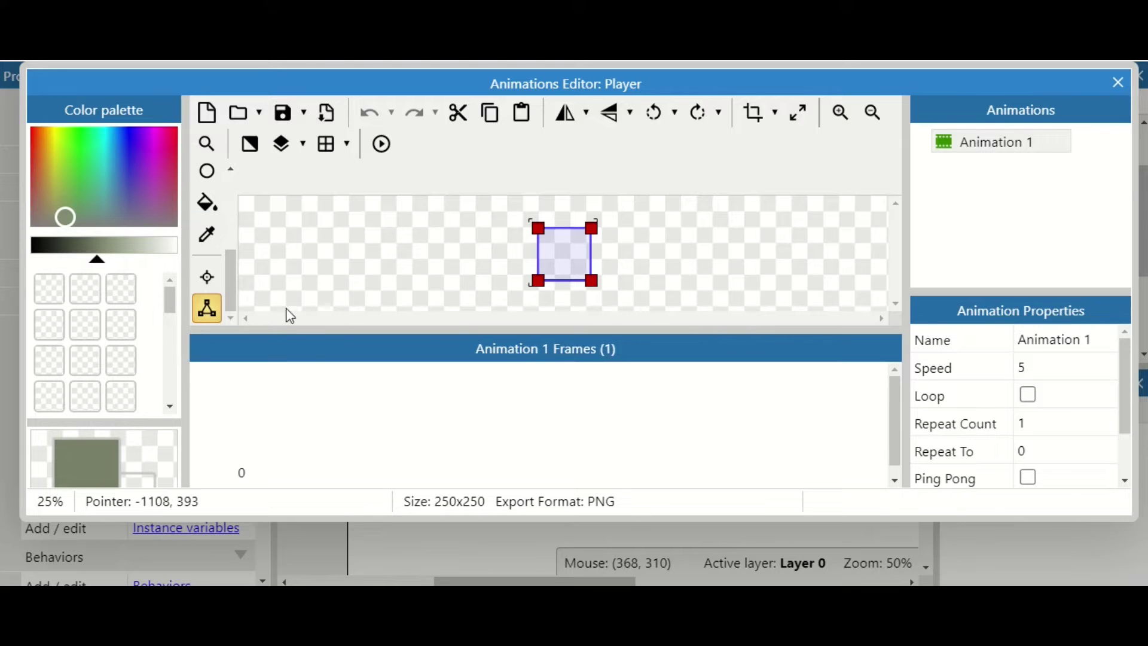
left_click_drag(225, 263, 221, 208)
left_click(208, 211)
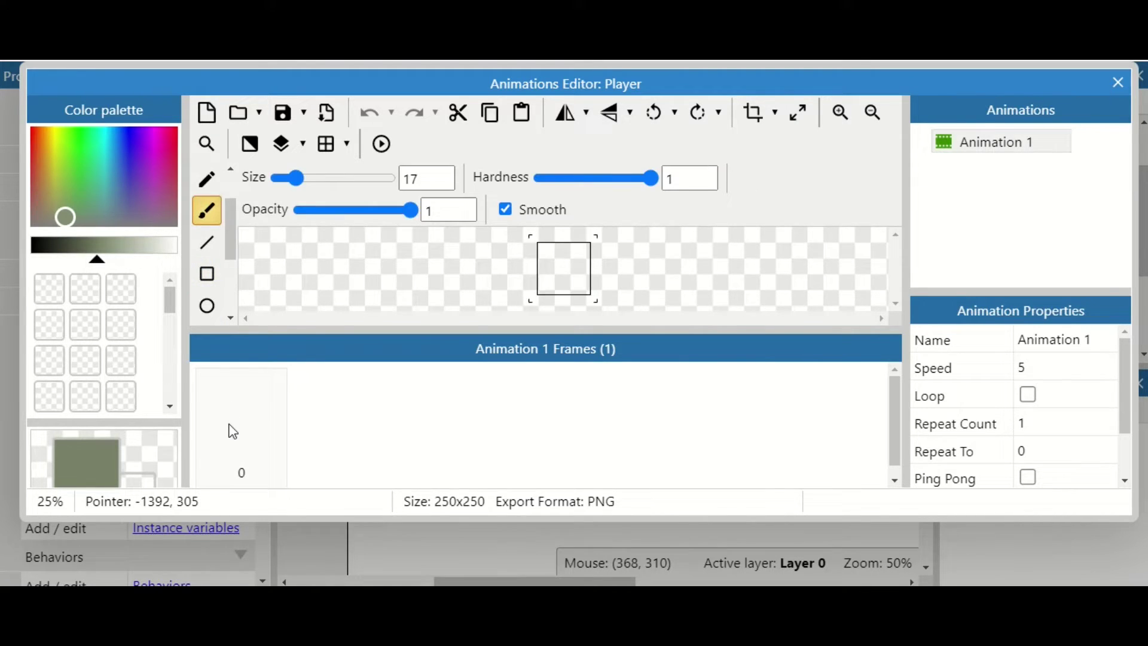
left_click_drag(226, 250, 231, 284)
left_click(209, 256)
left_click(92, 157)
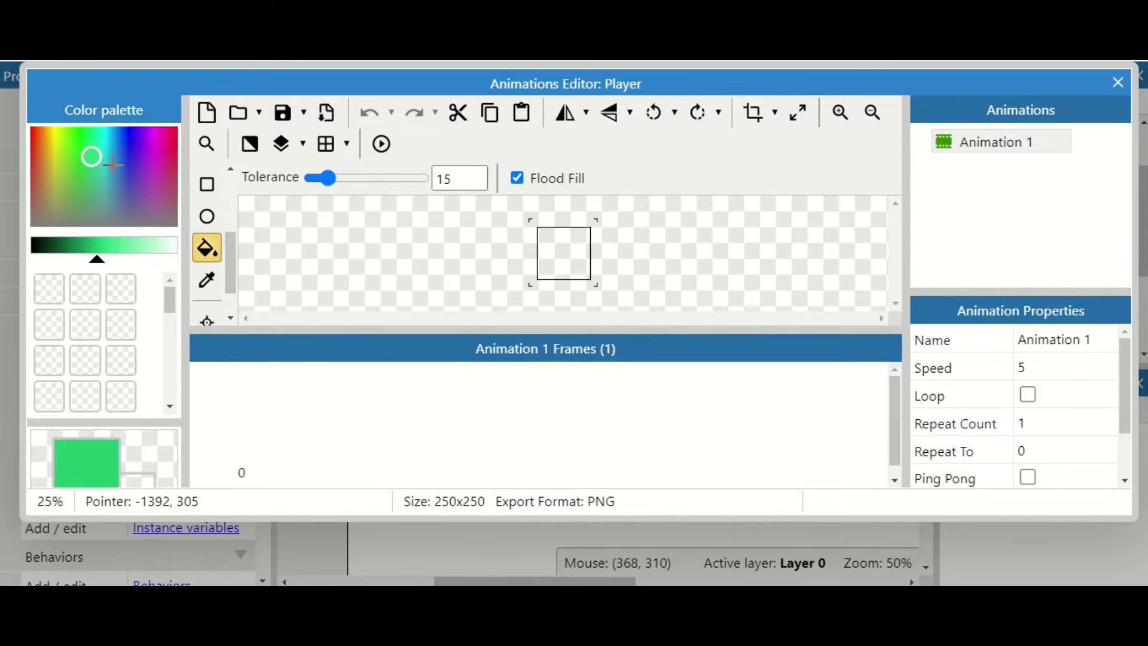
left_click(566, 264)
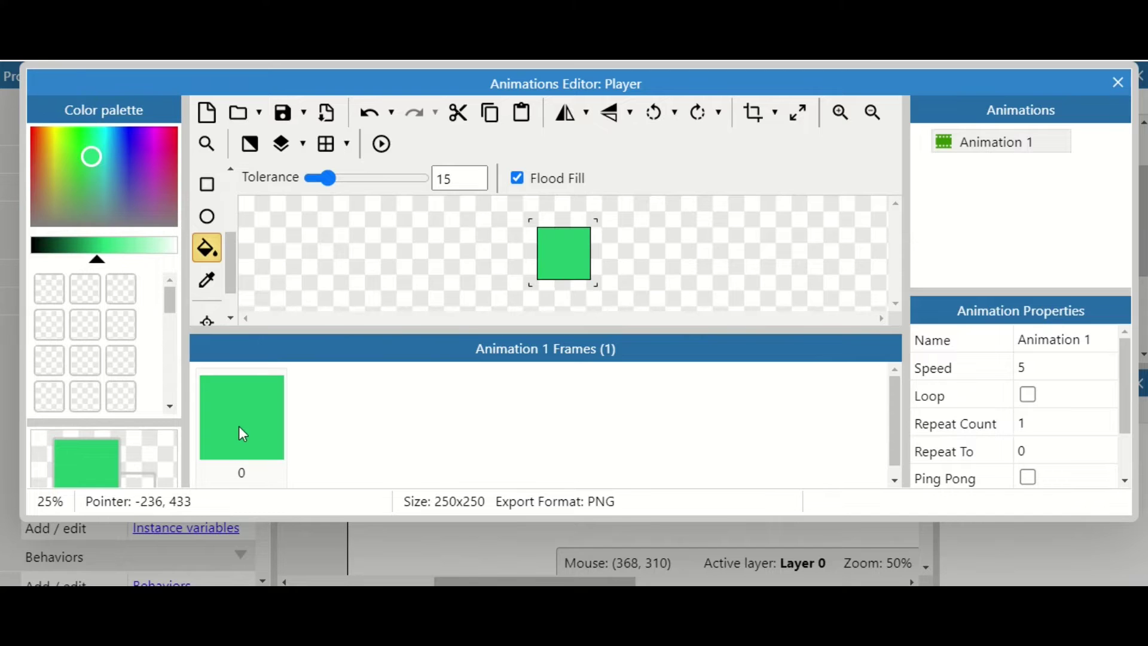
Duplicate the last frame and fill the new frame 1 darker green
right_click(239, 427)
left_click(326, 415)
right_click(326, 414)
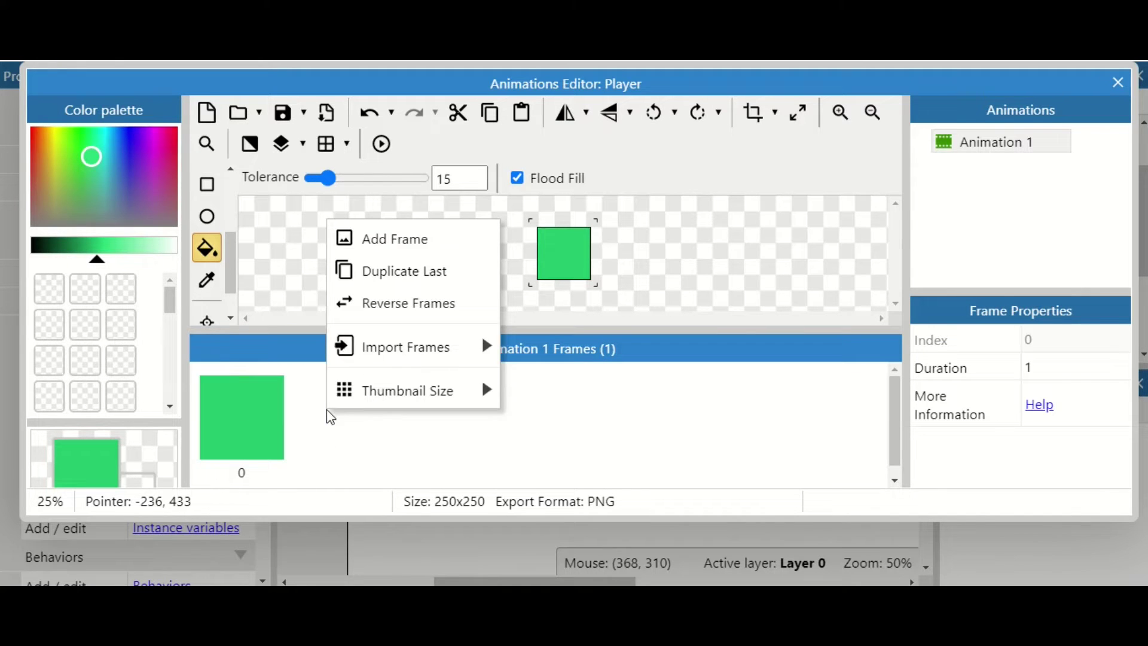
left_click(384, 268)
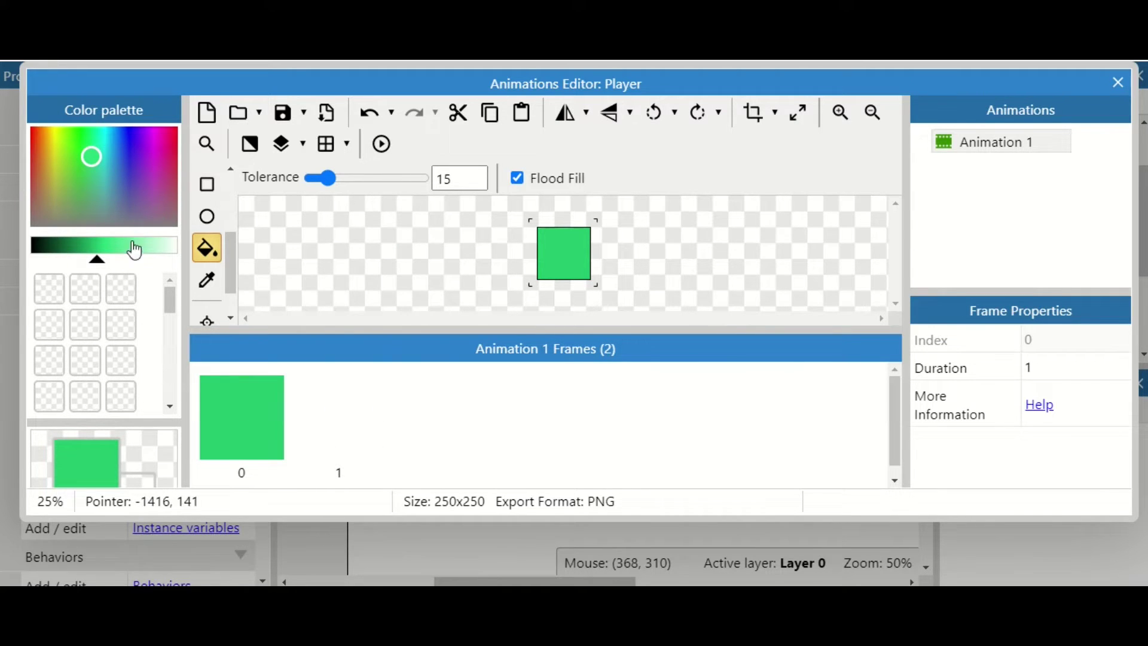
left_click(332, 385)
left_click(79, 247)
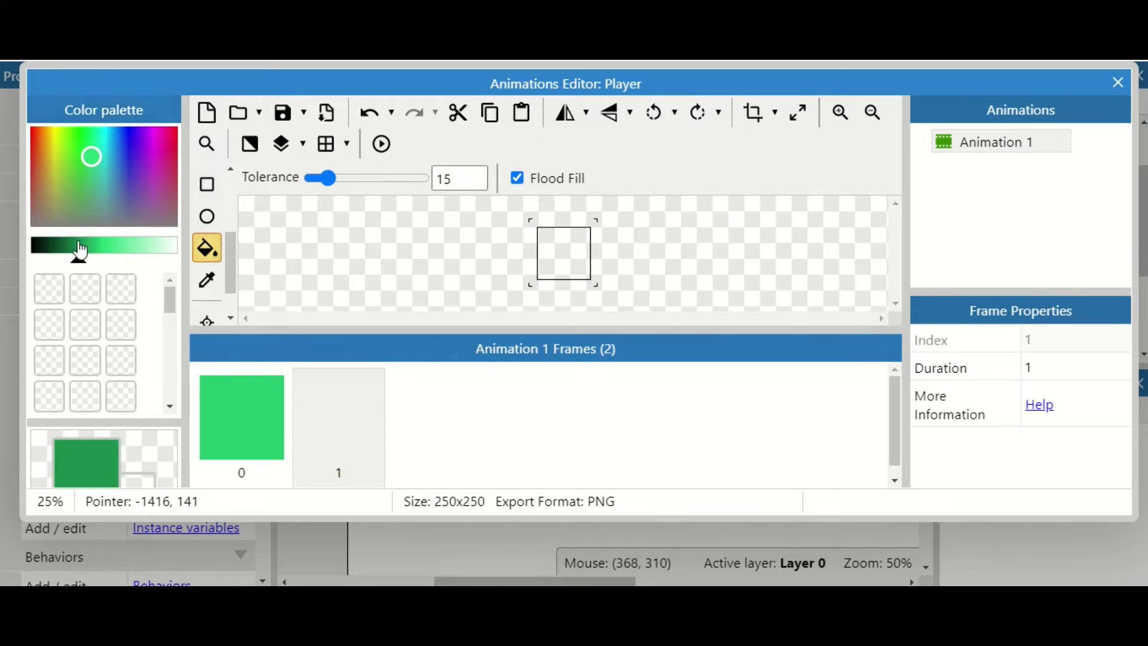
left_click(543, 264)
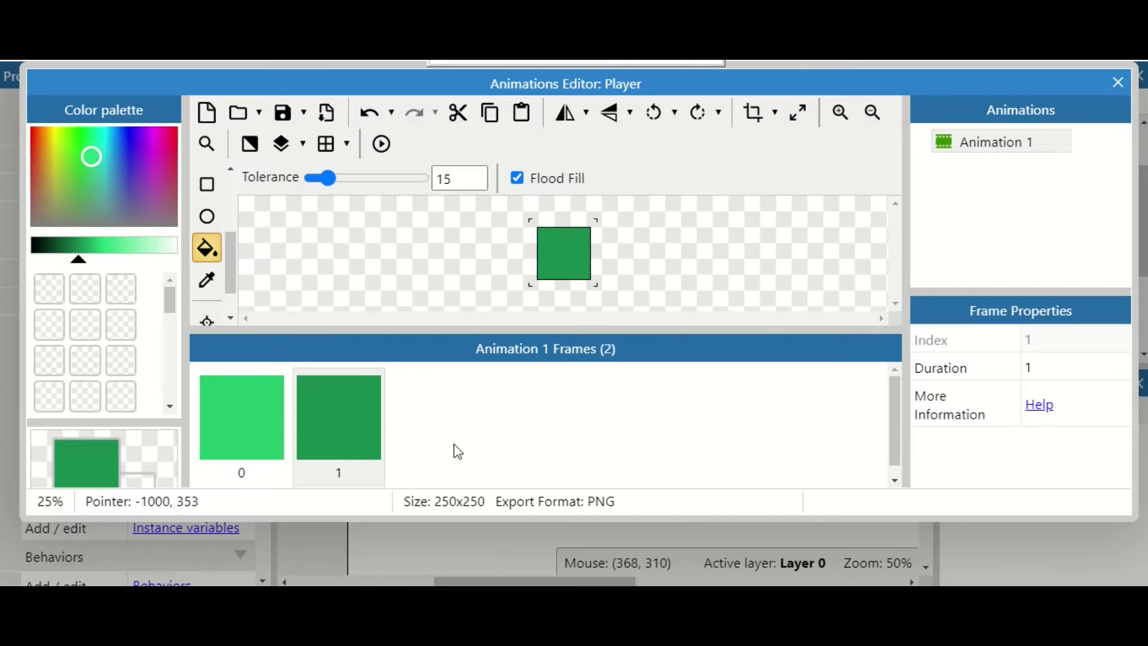
Import frames from a strip using the player-spritemap-v9 image
right_click(468, 456)
mouse_move(542, 404)
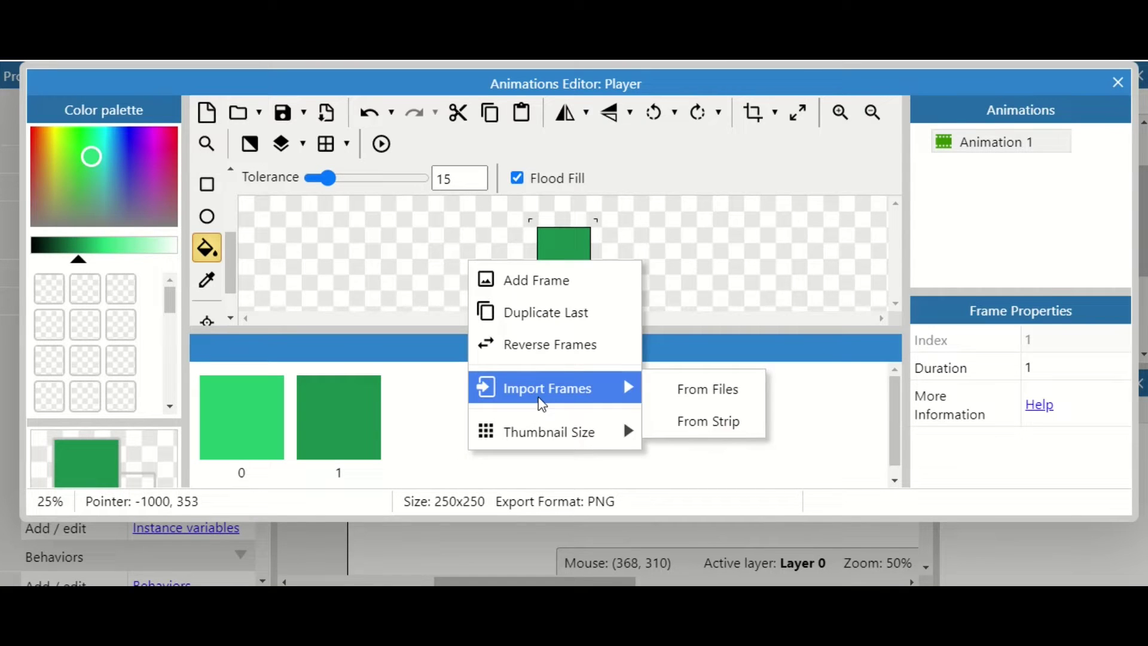
left_click(691, 426)
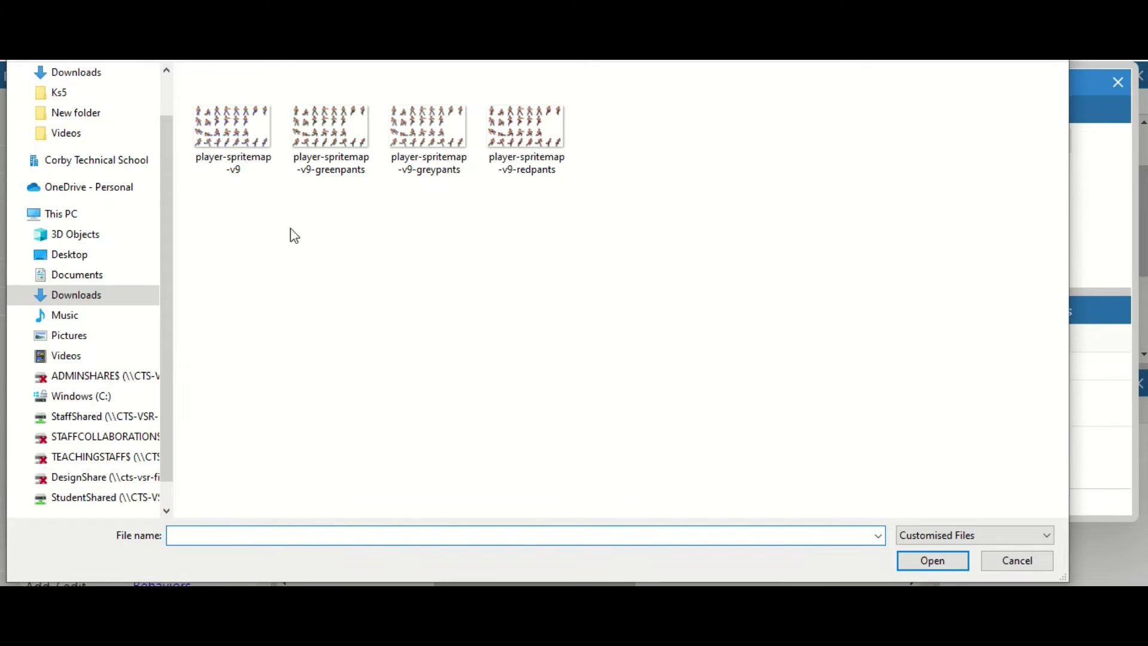
left_click(245, 157)
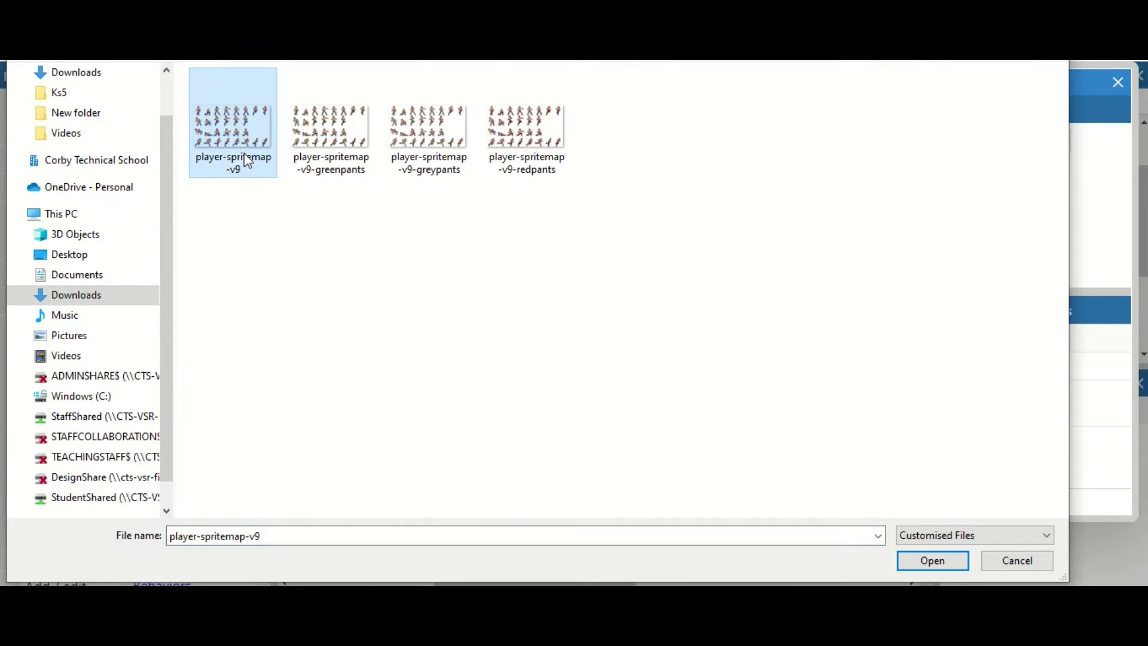
double_click(243, 154)
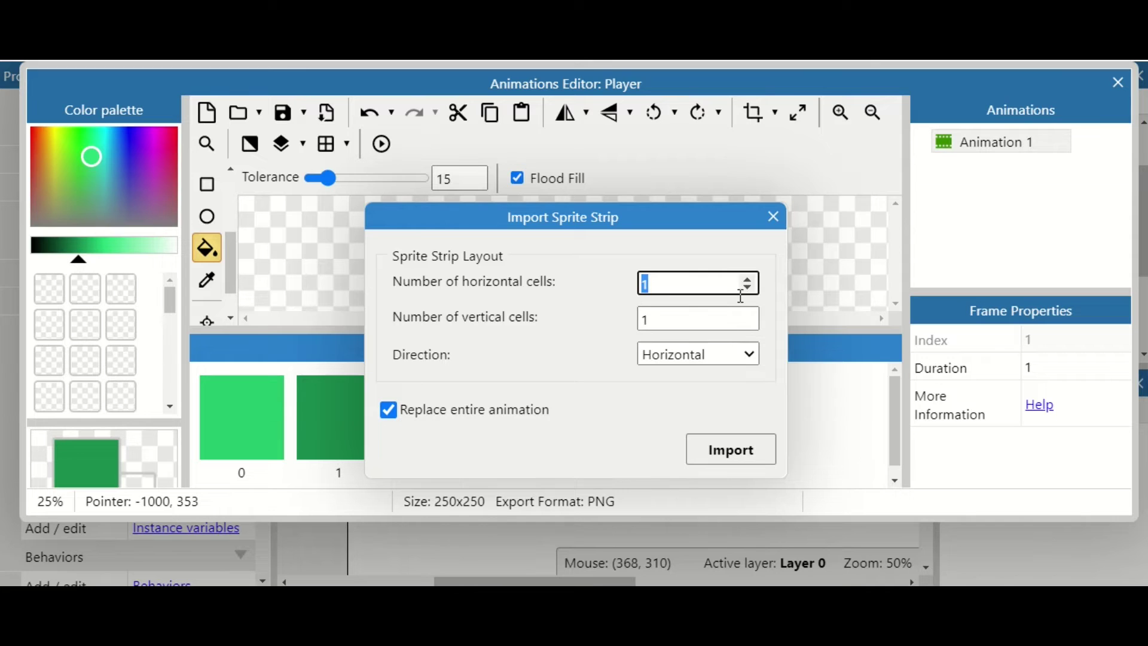
Import the sheet as 8 horizontal by 4 vertical cells, replacing the entire animation
type("8")
double_click(695, 315)
type("4")
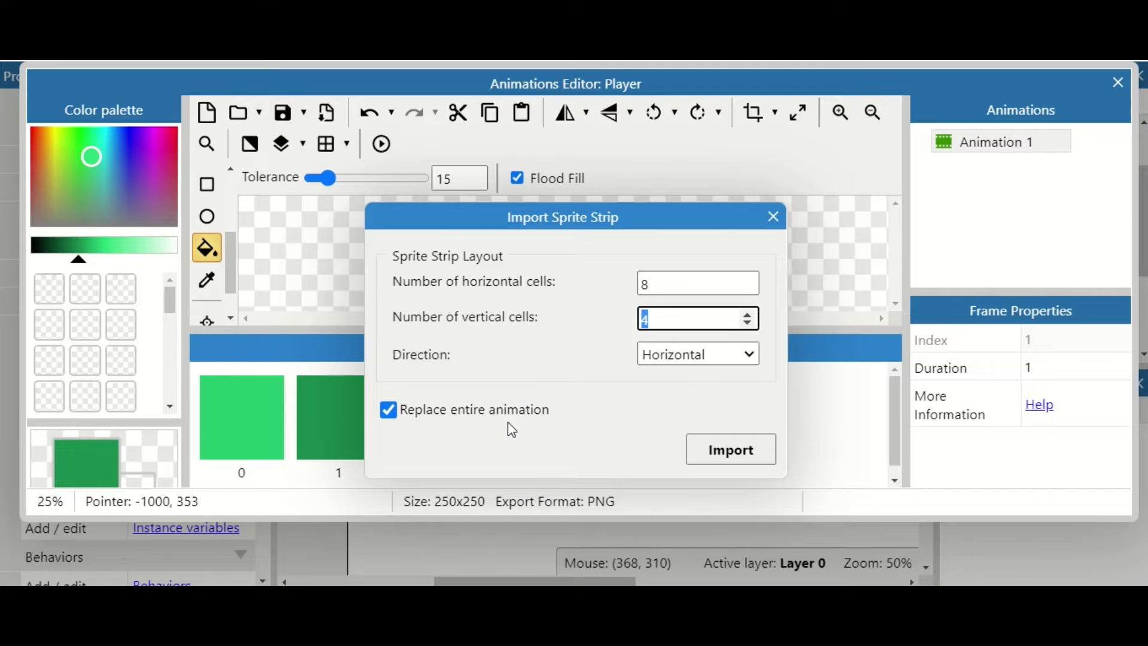
left_click(727, 451)
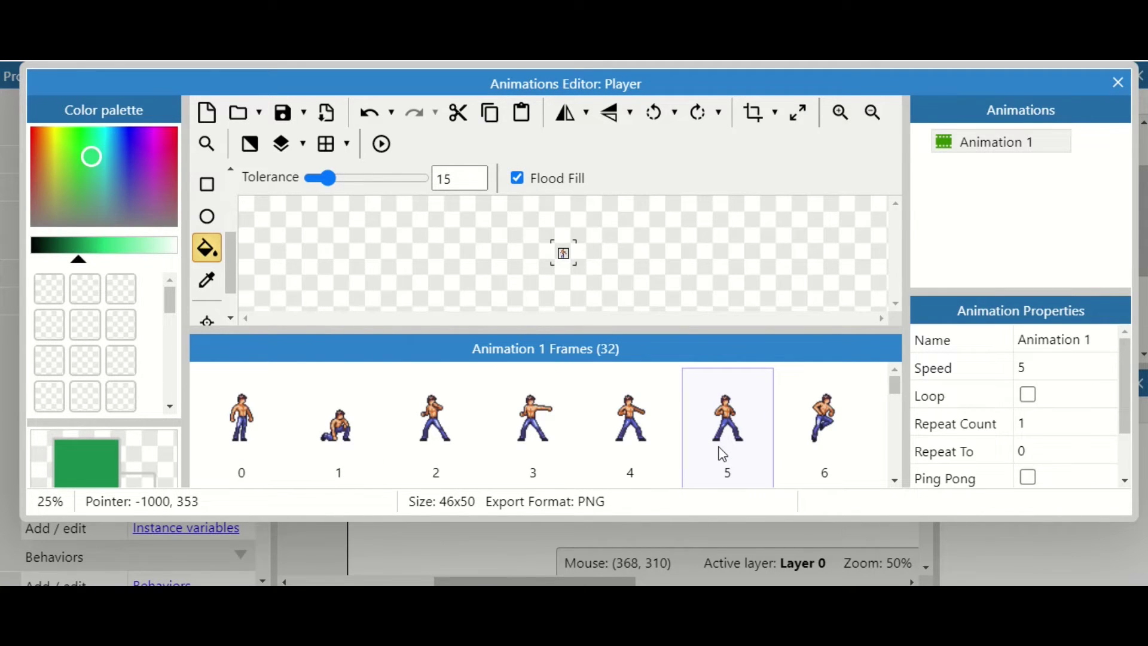
Zoom in and inspect the collision polygon on frames 1 through 5
left_click(838, 112)
left_click(835, 112)
left_click(833, 112)
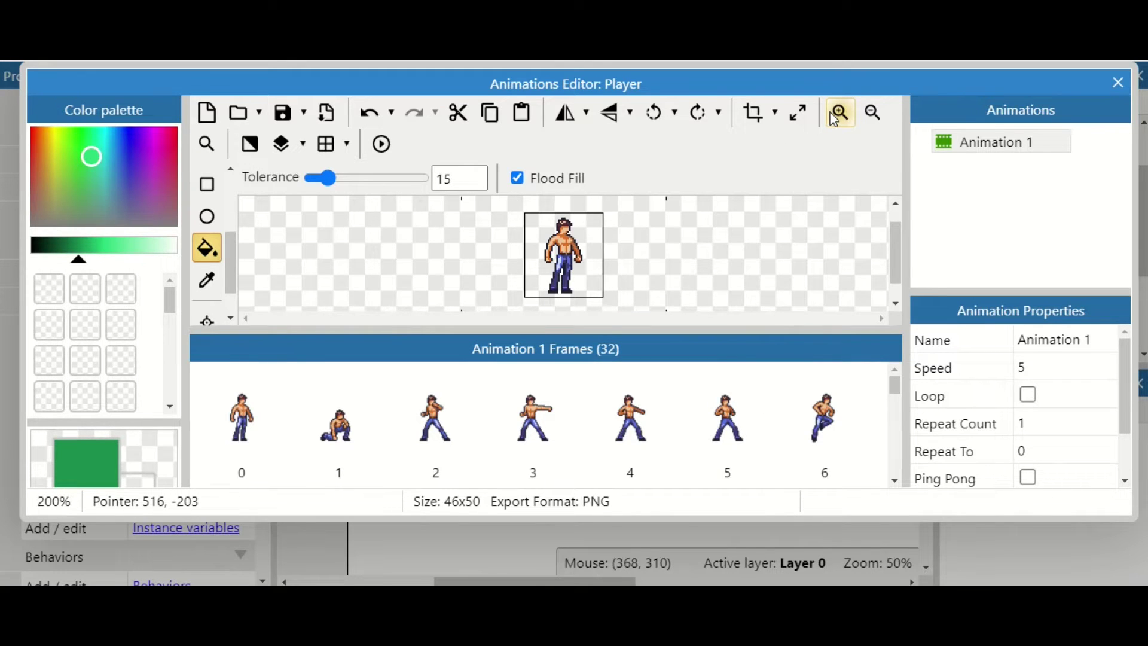
left_click_drag(231, 273, 235, 330)
left_click(209, 313)
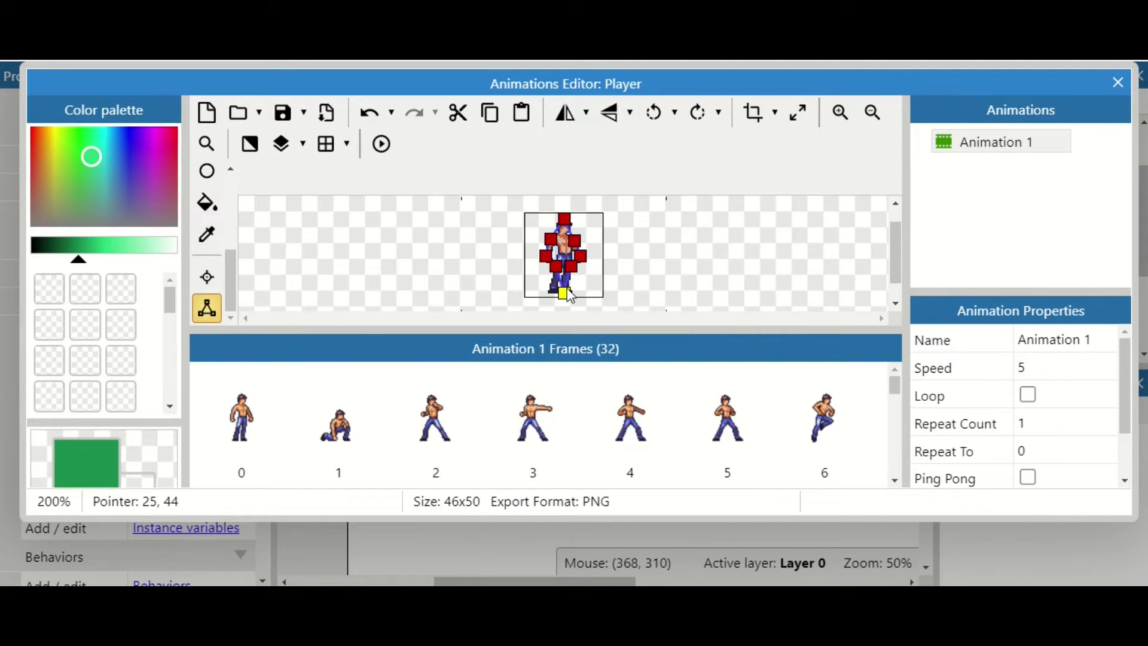
left_click(340, 430)
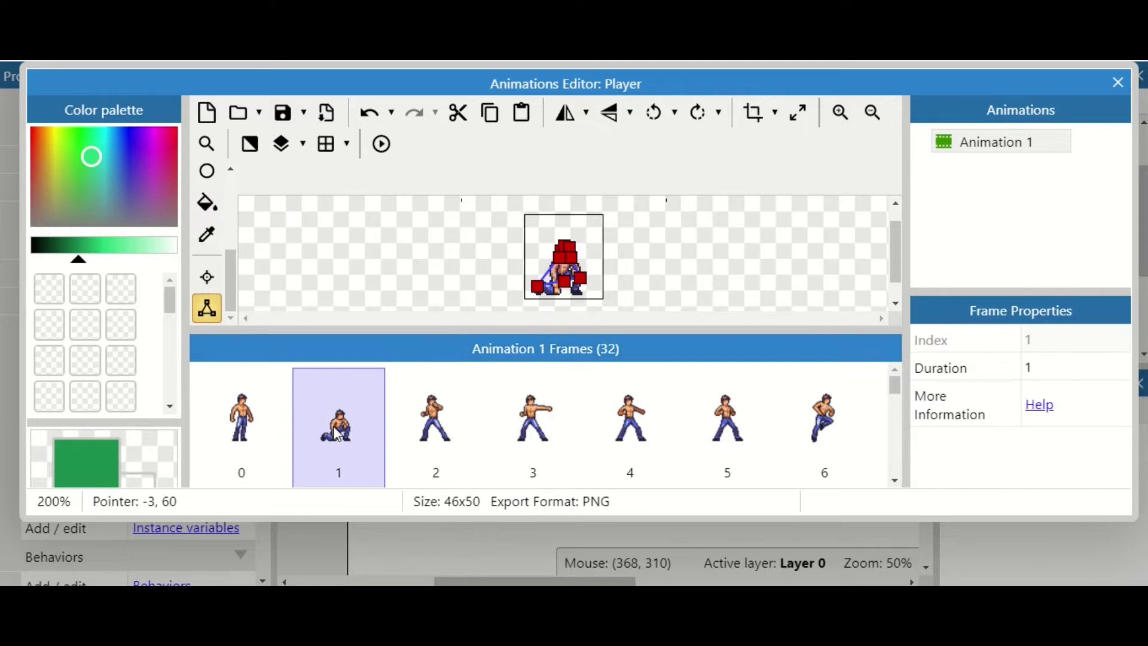
left_click(426, 435)
left_click(510, 428)
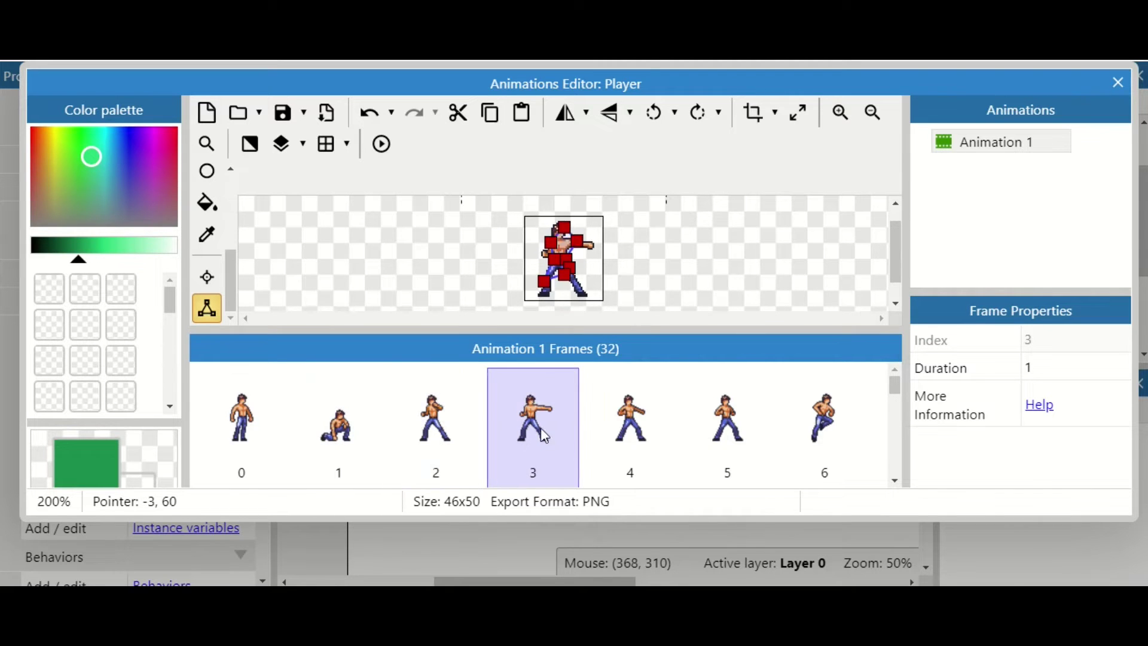
left_click(602, 421)
left_click(702, 435)
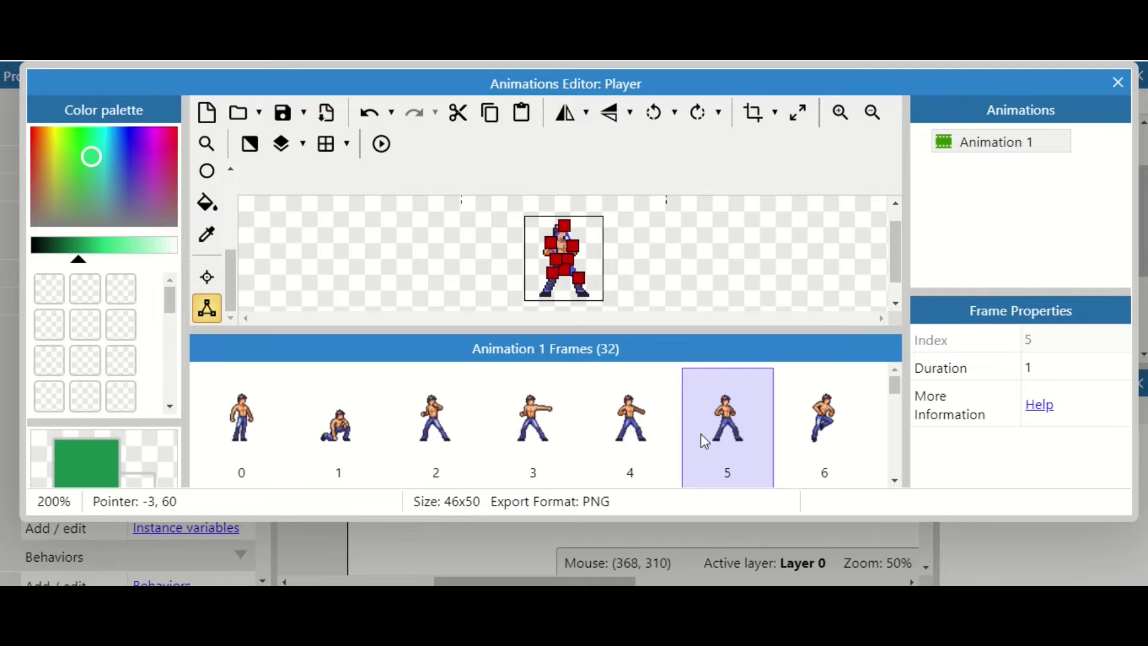
Drag a frame 0 collision point to the feet and apply it to the whole animation
left_click(235, 415)
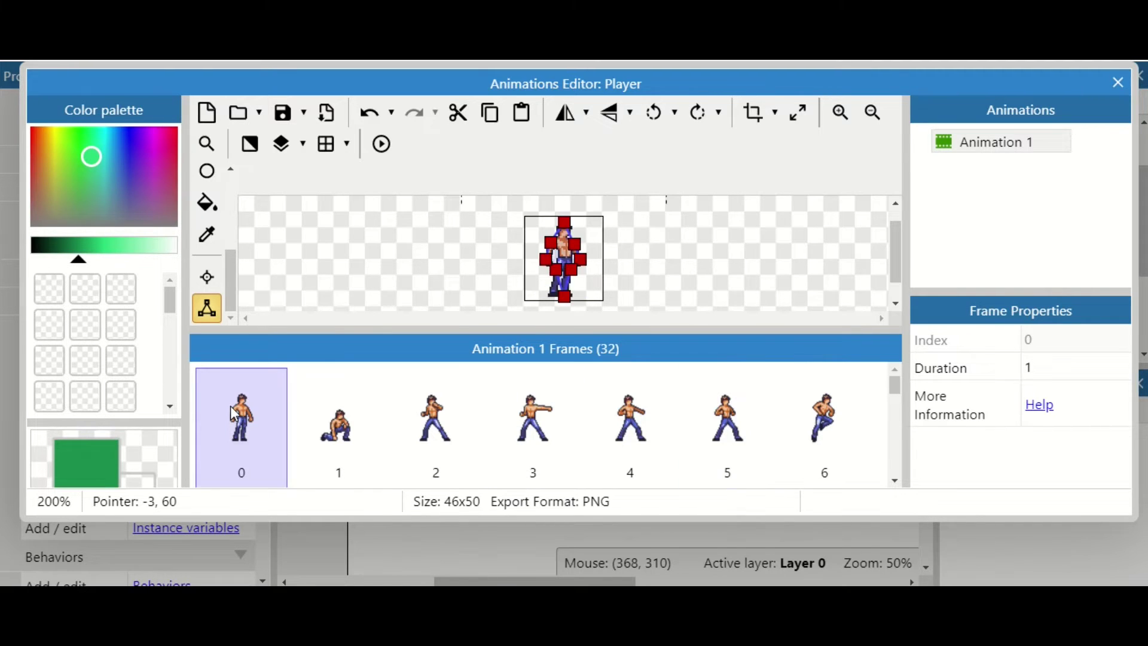
left_click_drag(550, 270, 587, 322)
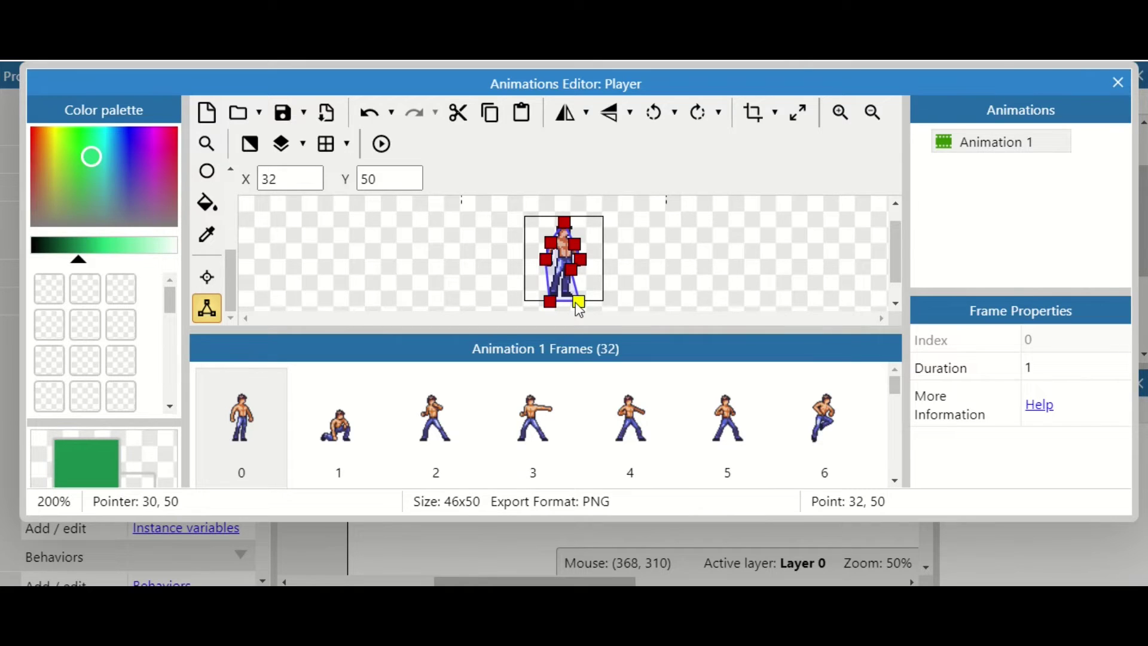
right_click(577, 306)
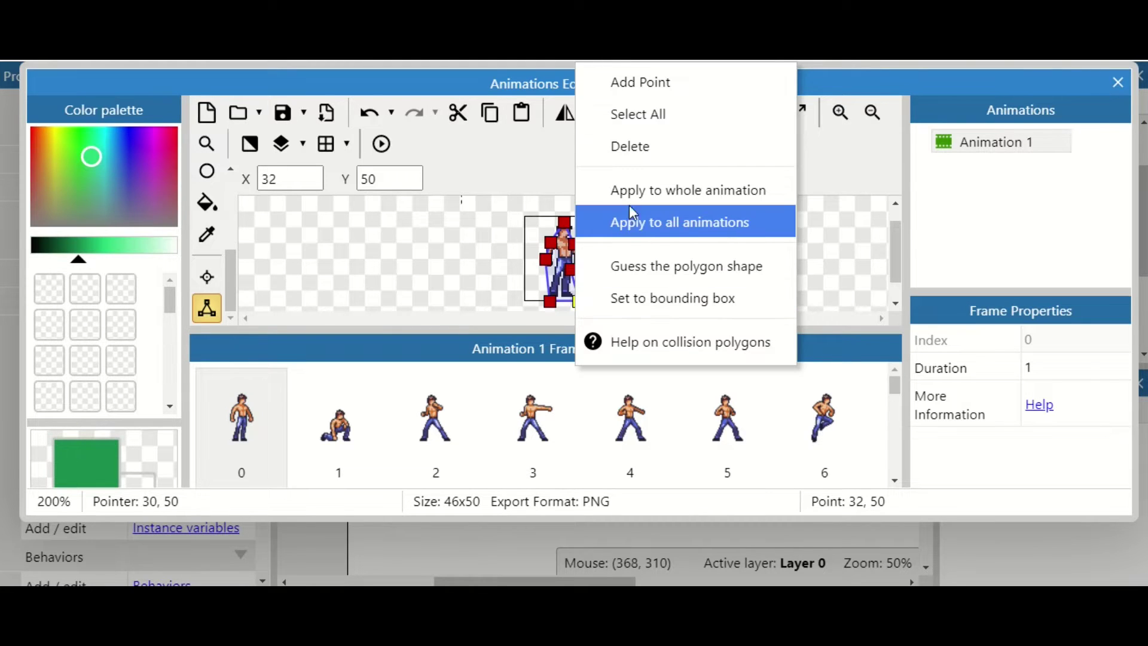
left_click(638, 189)
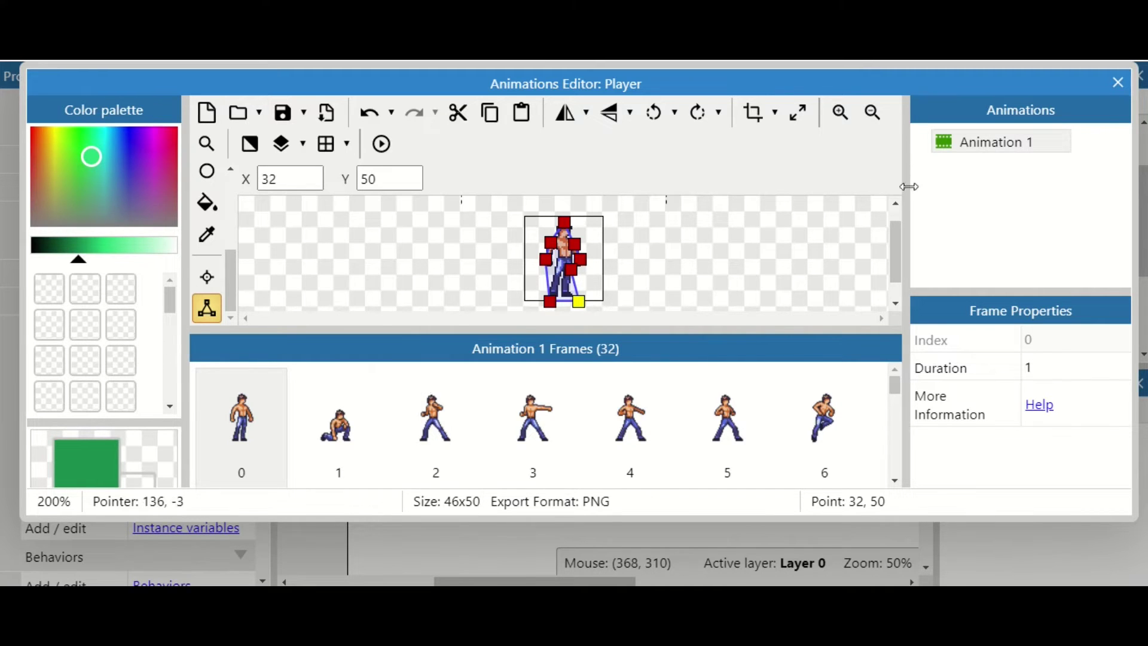
Duplicate Animation 1 and rename the copy to 'Idle'
right_click(969, 158)
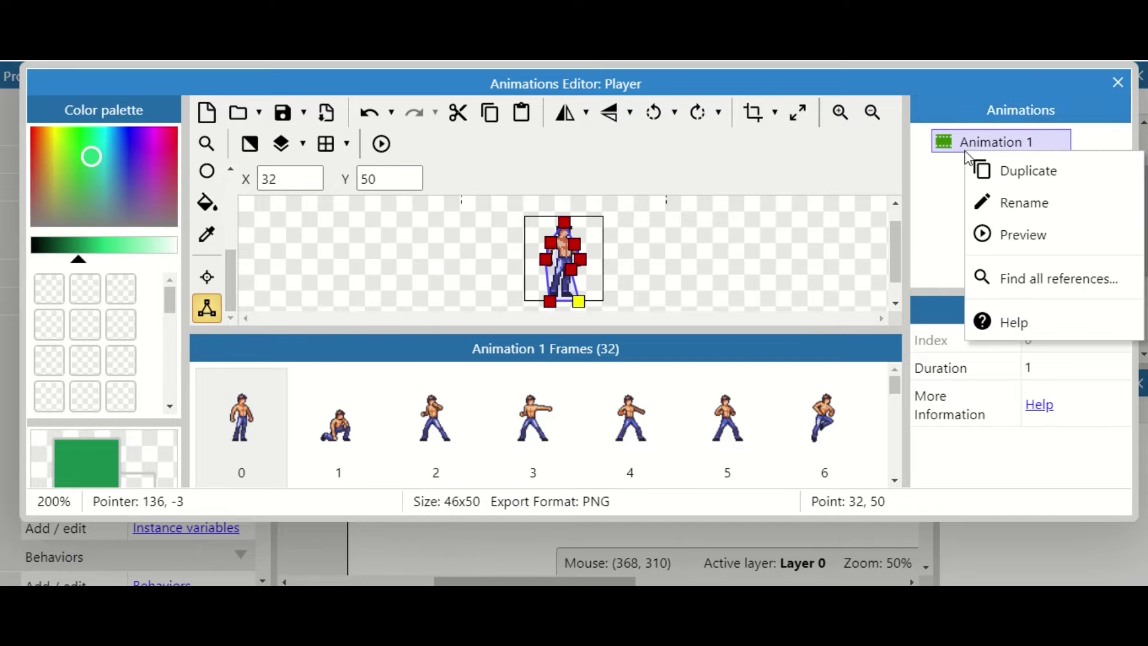
left_click(997, 169)
right_click(993, 183)
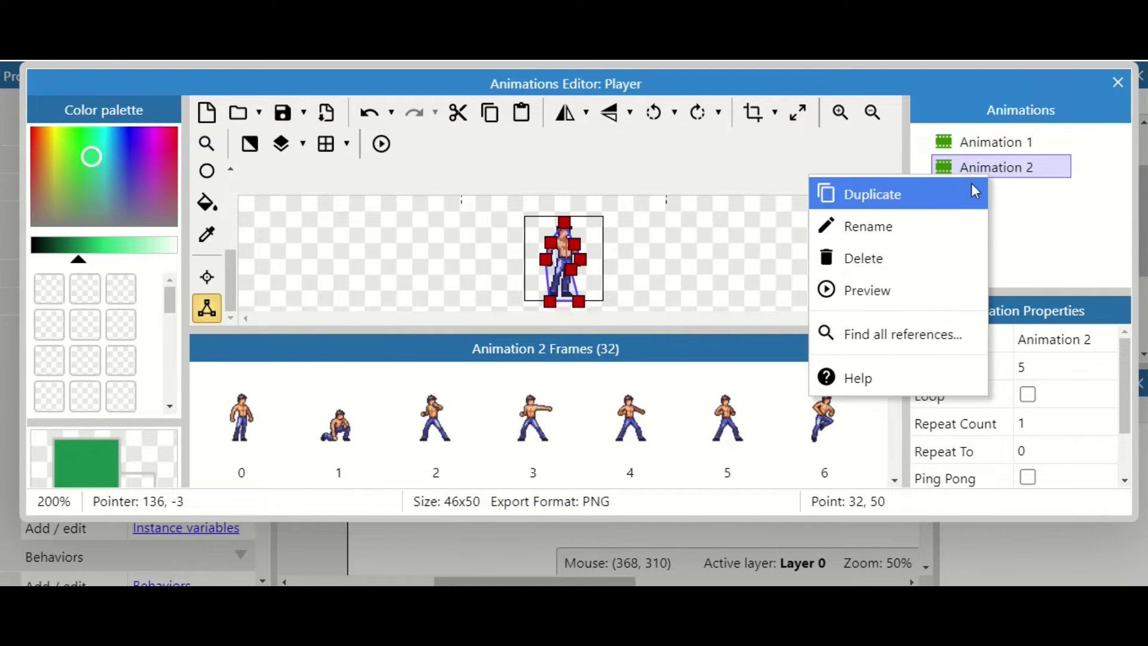
left_click(938, 226)
type("Idle")
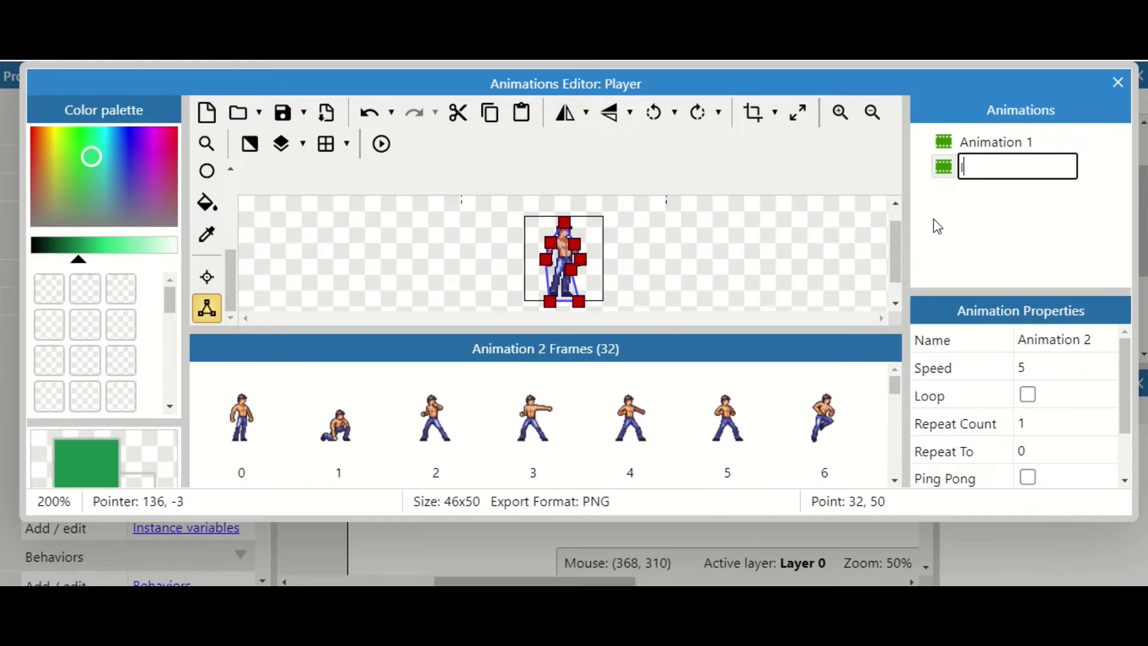
key("Return")
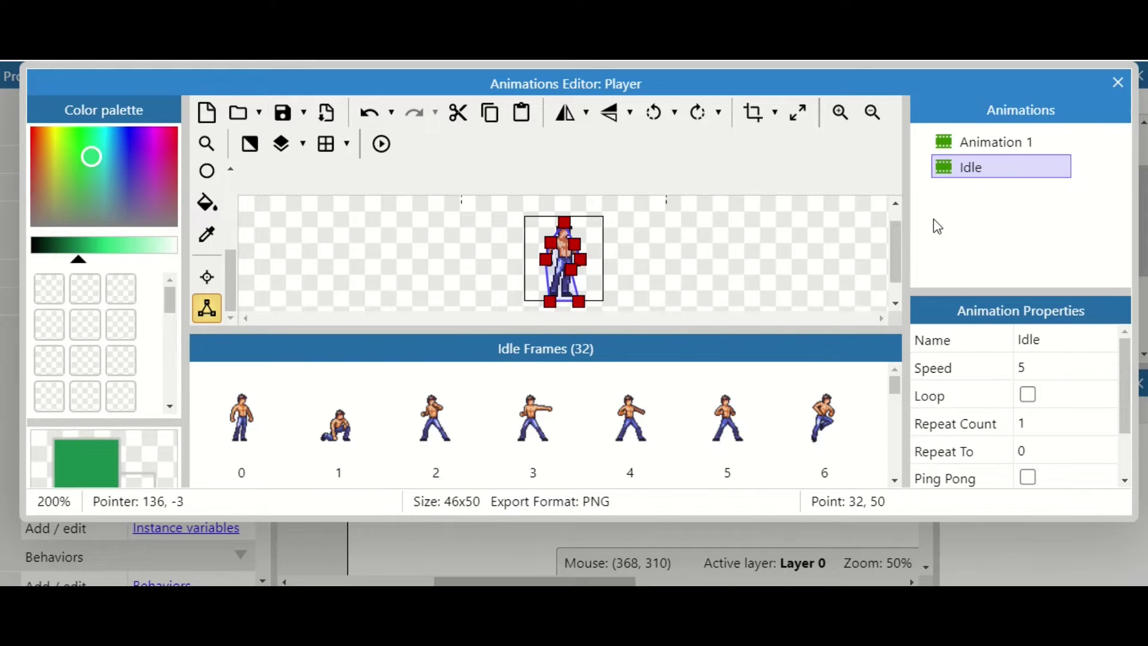
left_click(254, 416)
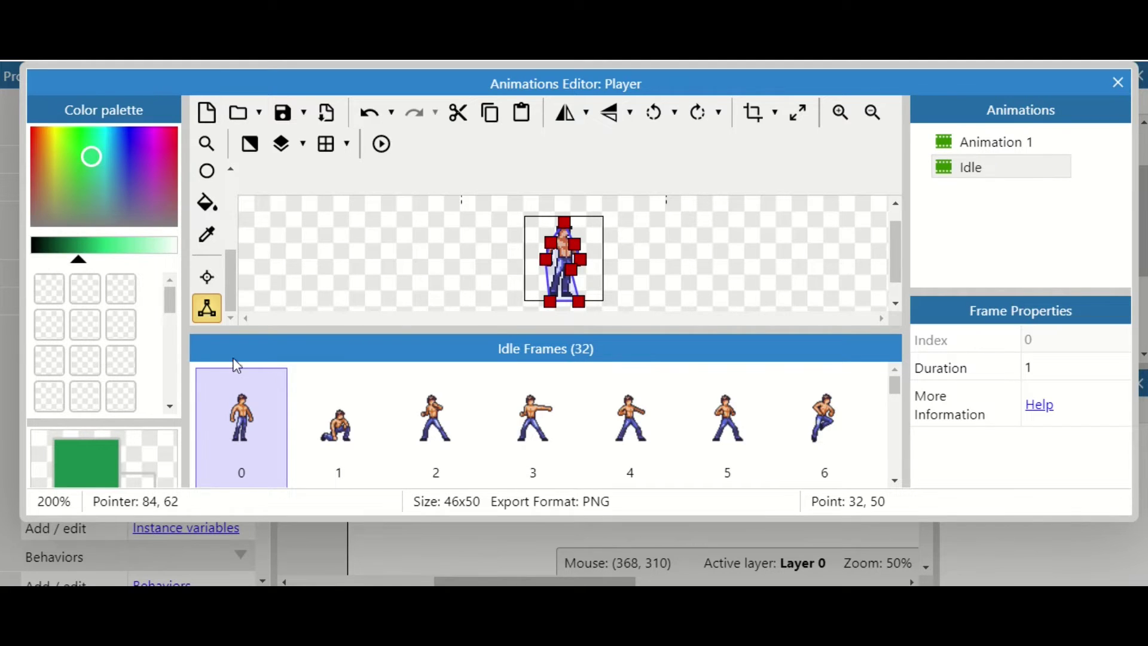
left_click(207, 202)
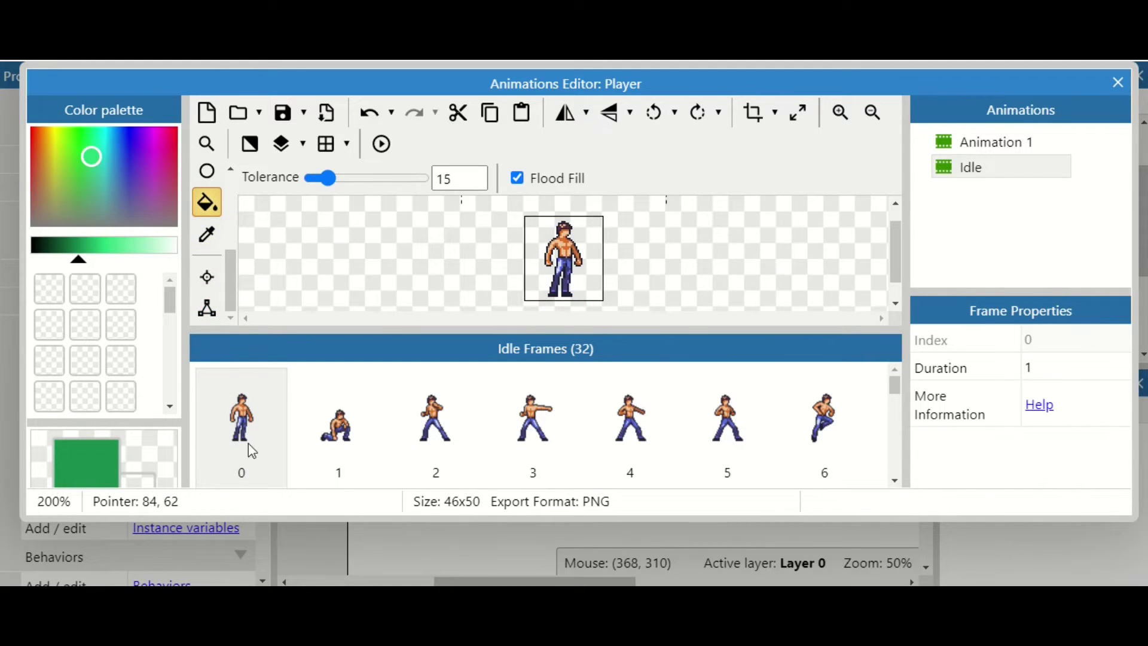
Delete Idle's frames one by one from frame 1 onward, keeping the standing frame 0
left_click(333, 443)
key("Delete")
left_click(335, 443)
key("Delete")
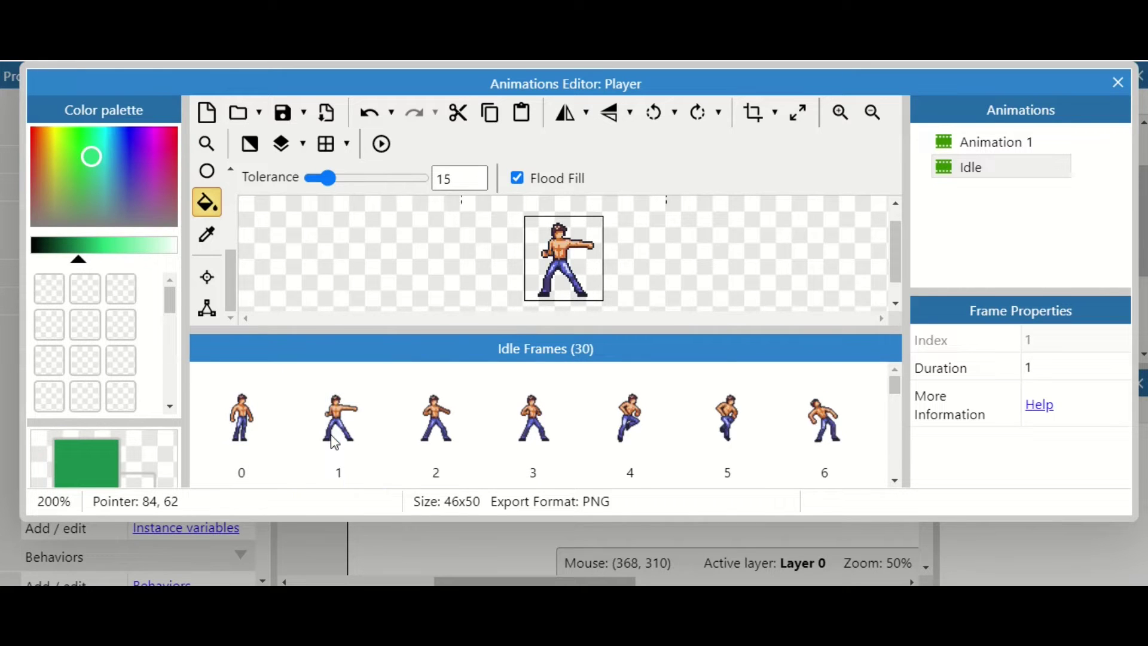
left_click(335, 444)
key("Delete")
left_click(335, 443)
key("Delete")
left_click(335, 444)
key("Delete")
key("Delete")
key("Delete")
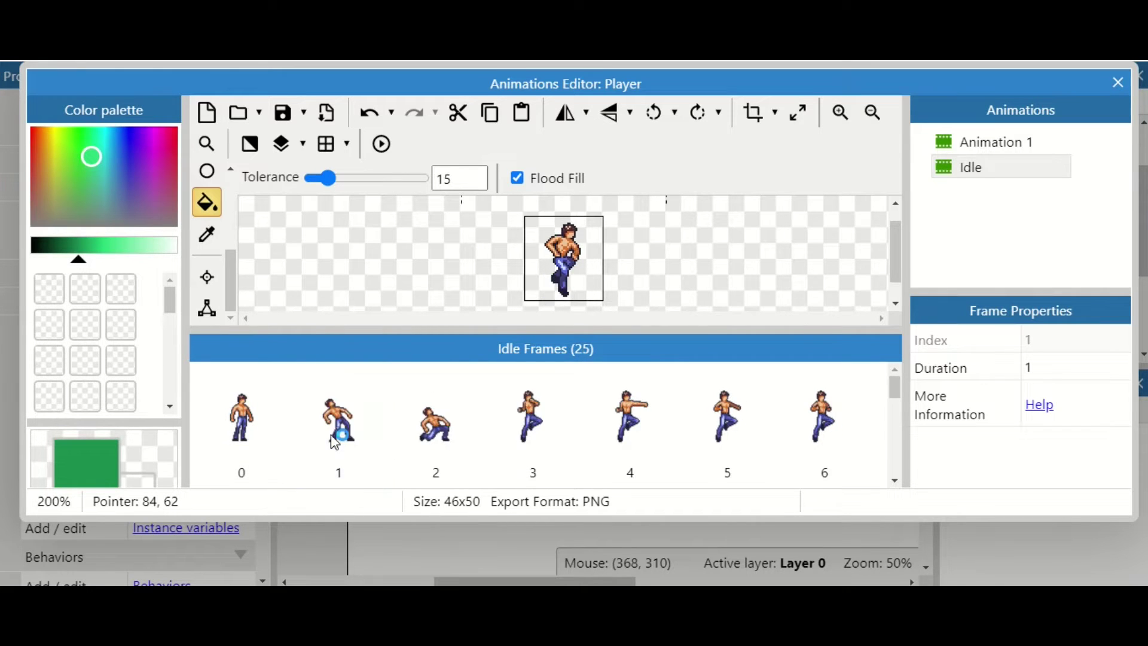
left_click(335, 443)
key("Delete")
left_click(335, 443)
key("Delete")
left_click(335, 443)
key("Delete")
left_click(335, 443)
key("Delete")
left_click(331, 435)
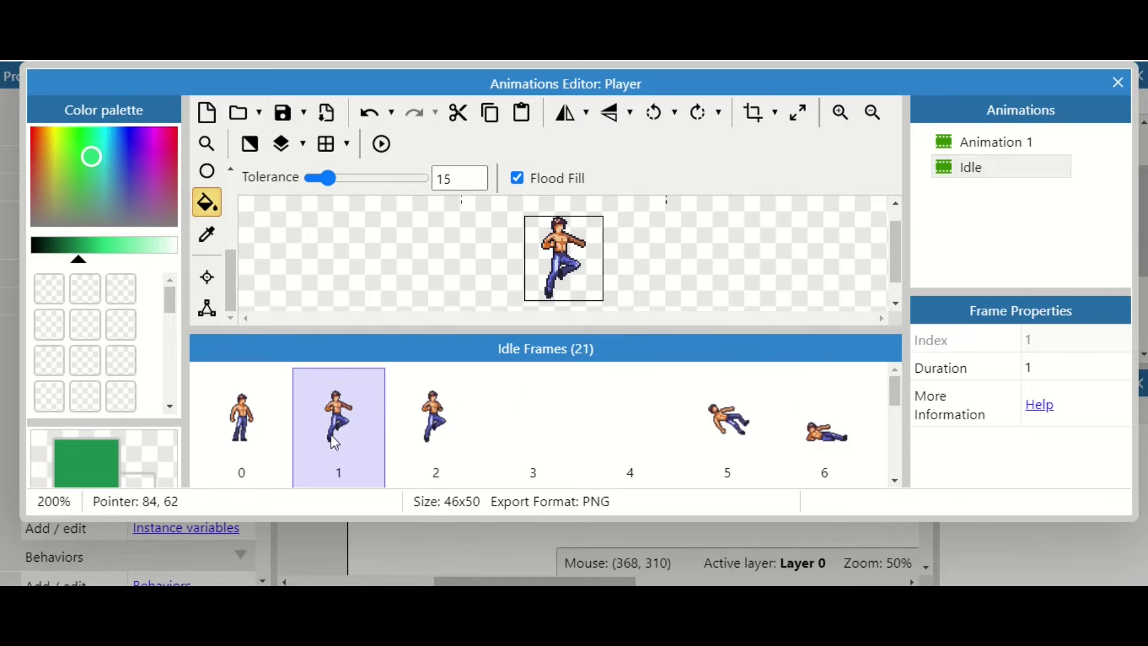
key("Delete")
key("Delete")
left_click(331, 435)
key("Delete")
key("Delete")
left_click(332, 435)
key("Delete")
key("Delete")
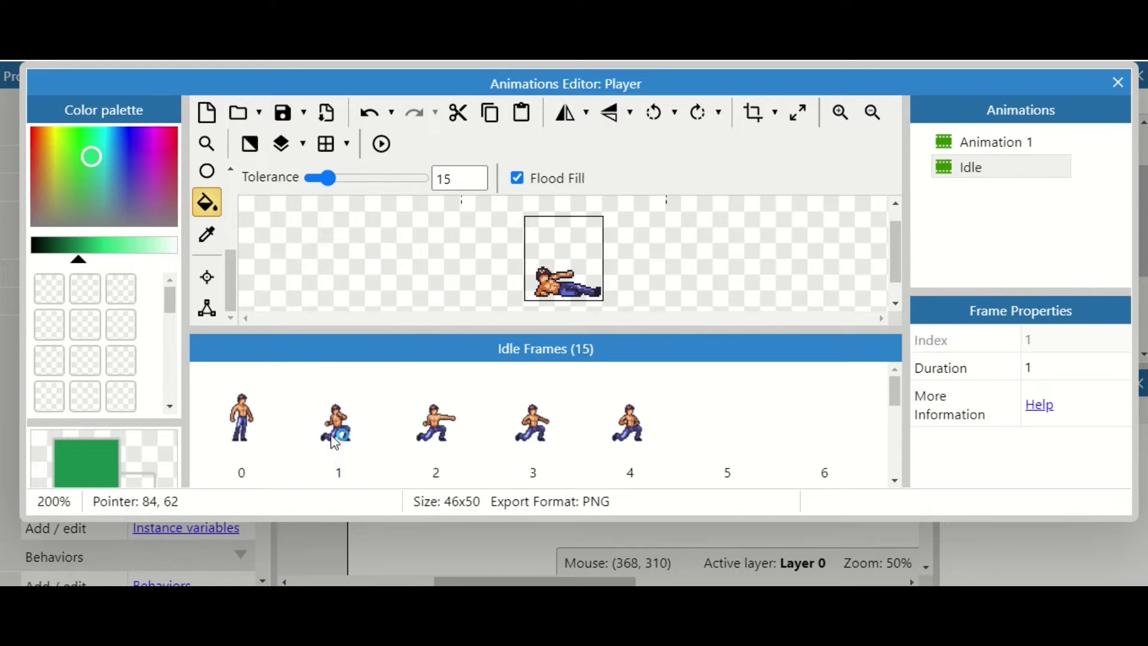
left_click(331, 434)
key("Delete")
left_click(332, 434)
key("Delete")
left_click(331, 435)
key("Delete")
left_click(331, 434)
key("Delete")
key("Delete")
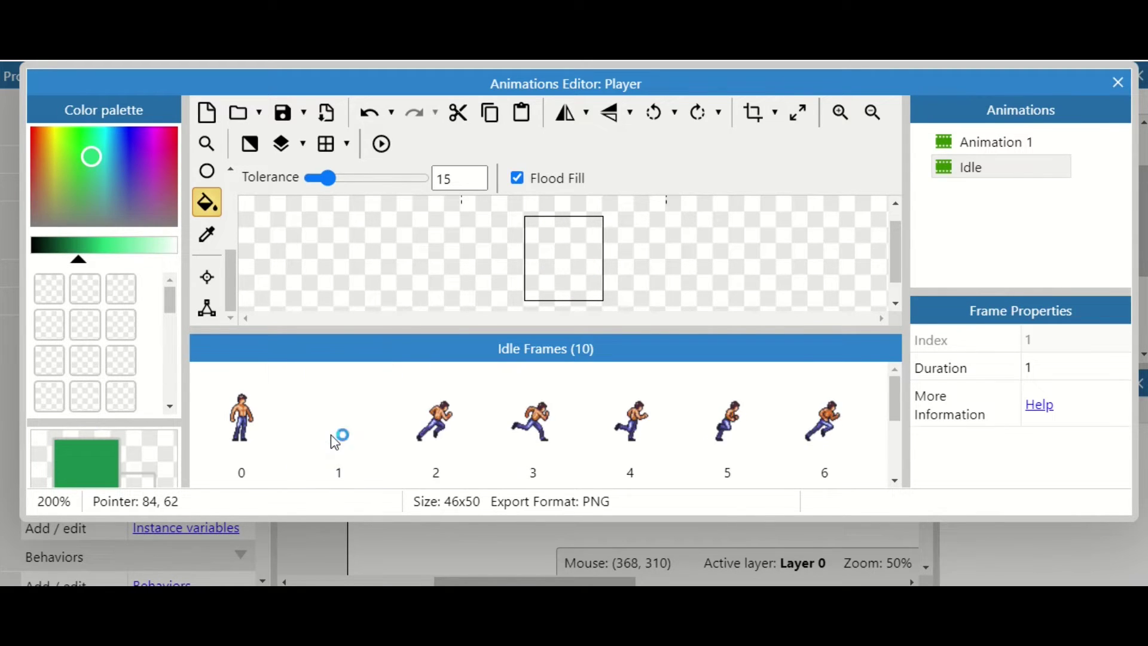
left_click(331, 435)
key("Delete")
left_click(331, 435)
key("Delete")
key("Delete")
key("Delete")
key("Delete")
key("Delete")
key("Delete")
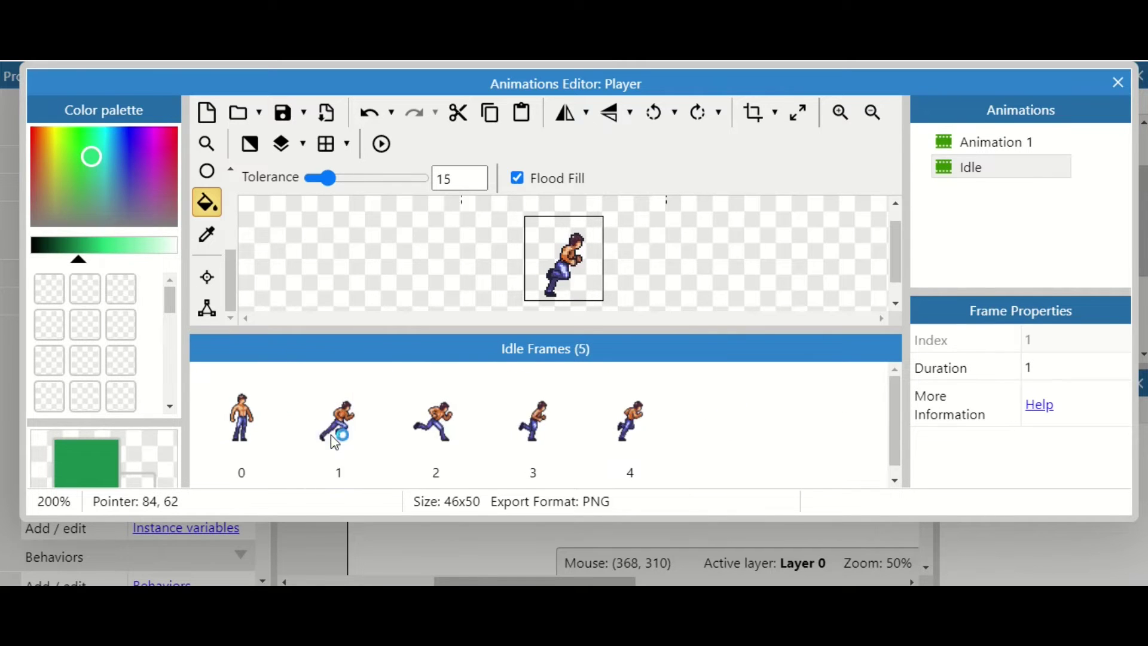
key("Delete")
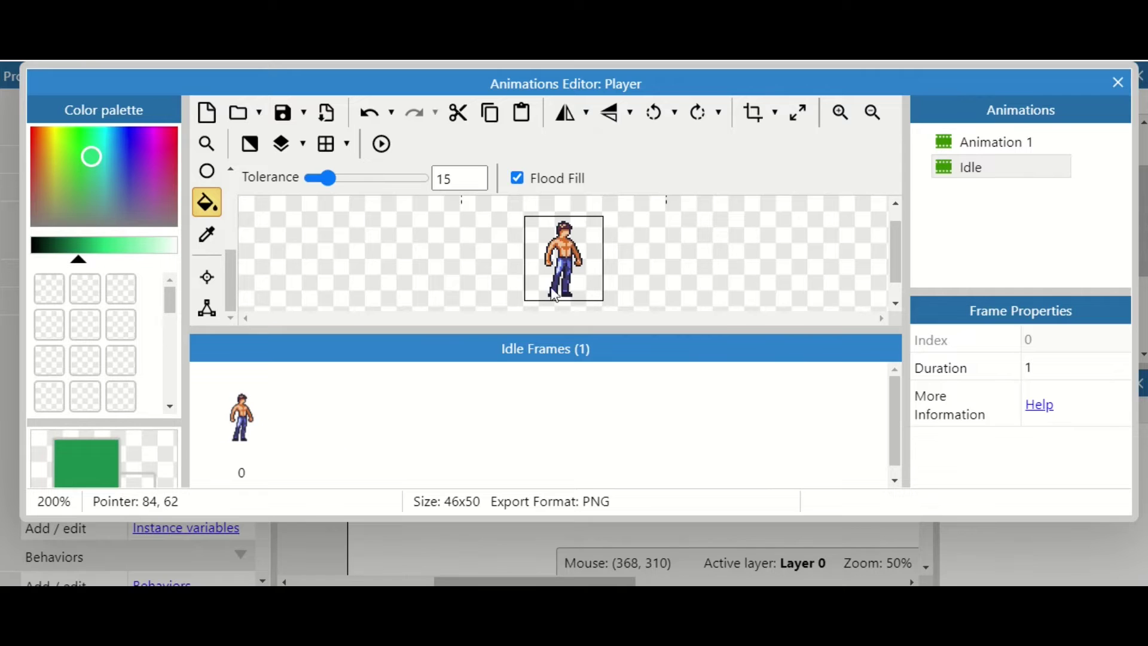
Set the Idle animation's speed to 5 and turn on Loop
left_click(976, 176)
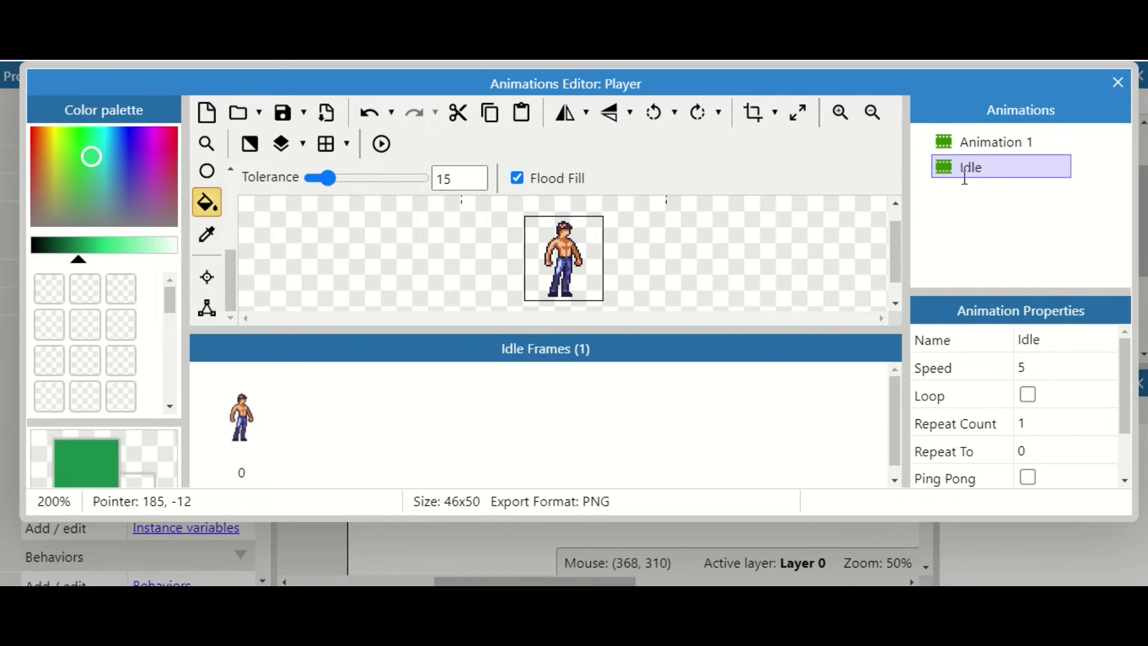
left_click(964, 174)
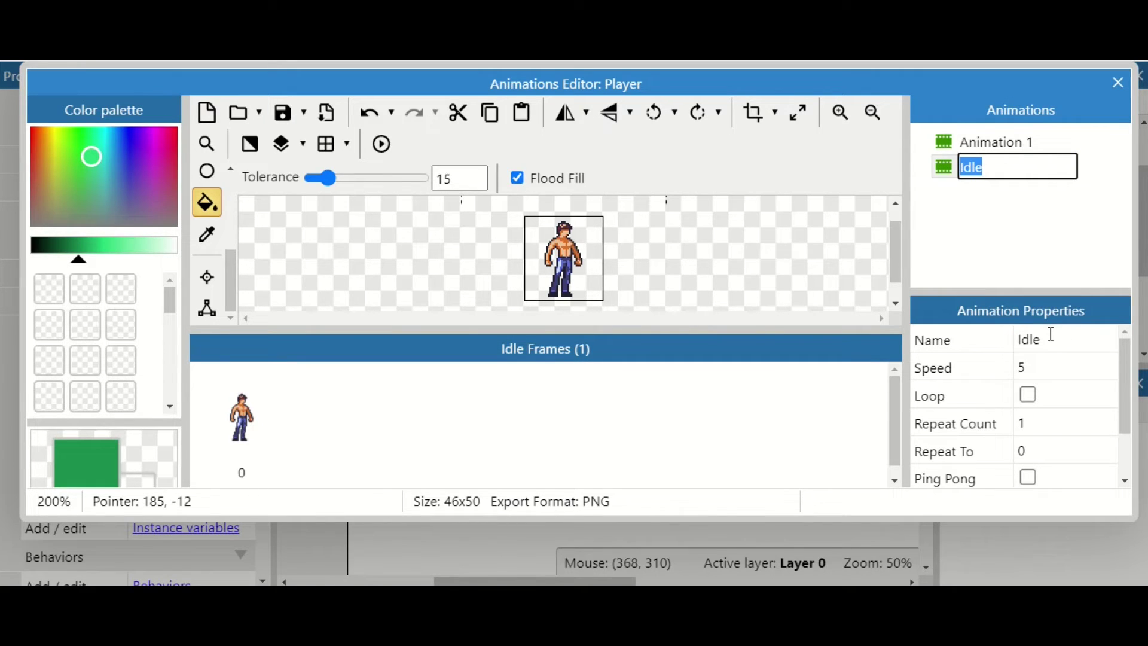
left_click(1038, 369)
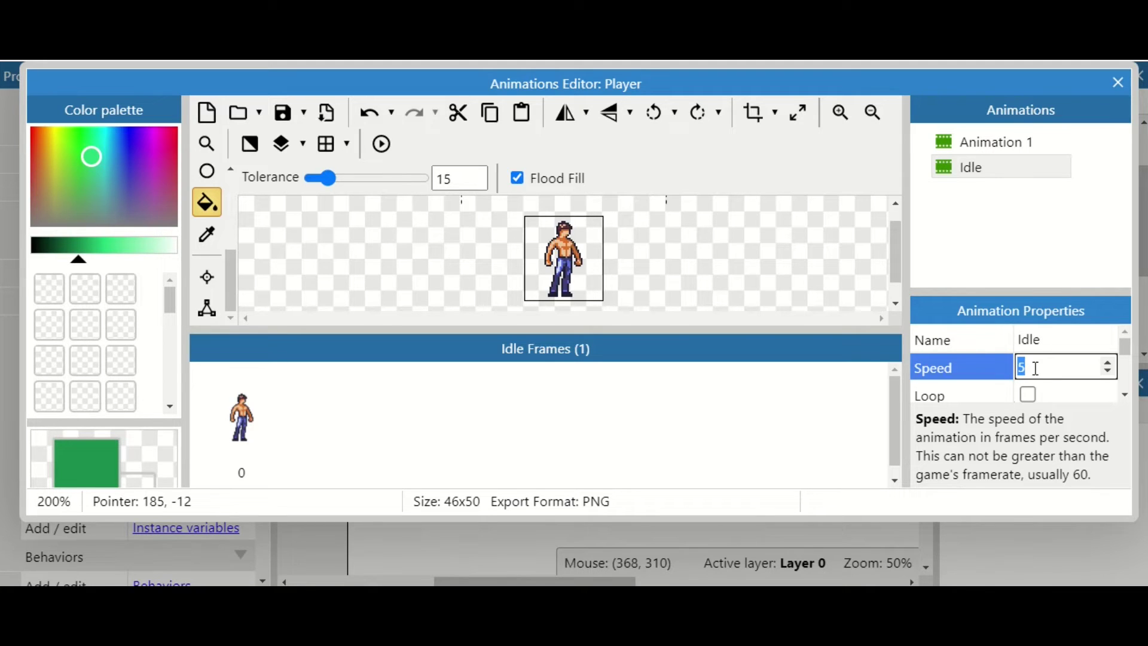
type("60")
key("BackSpace")
key("BackSpace")
type("5")
left_click(995, 372)
left_click(1126, 394)
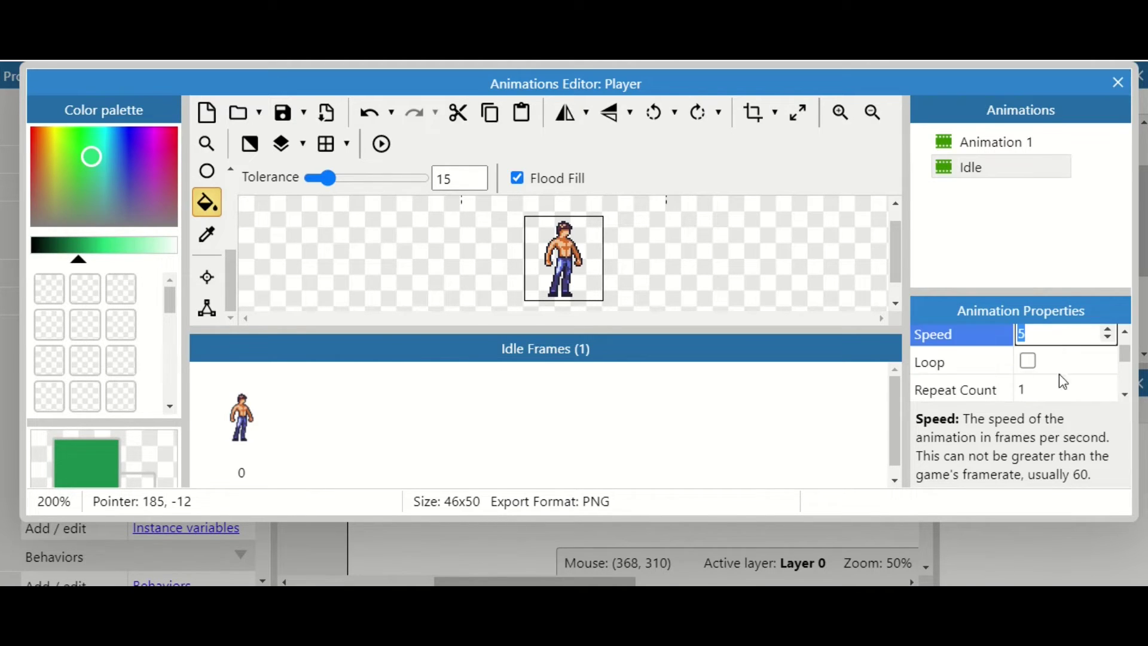
left_click(1030, 363)
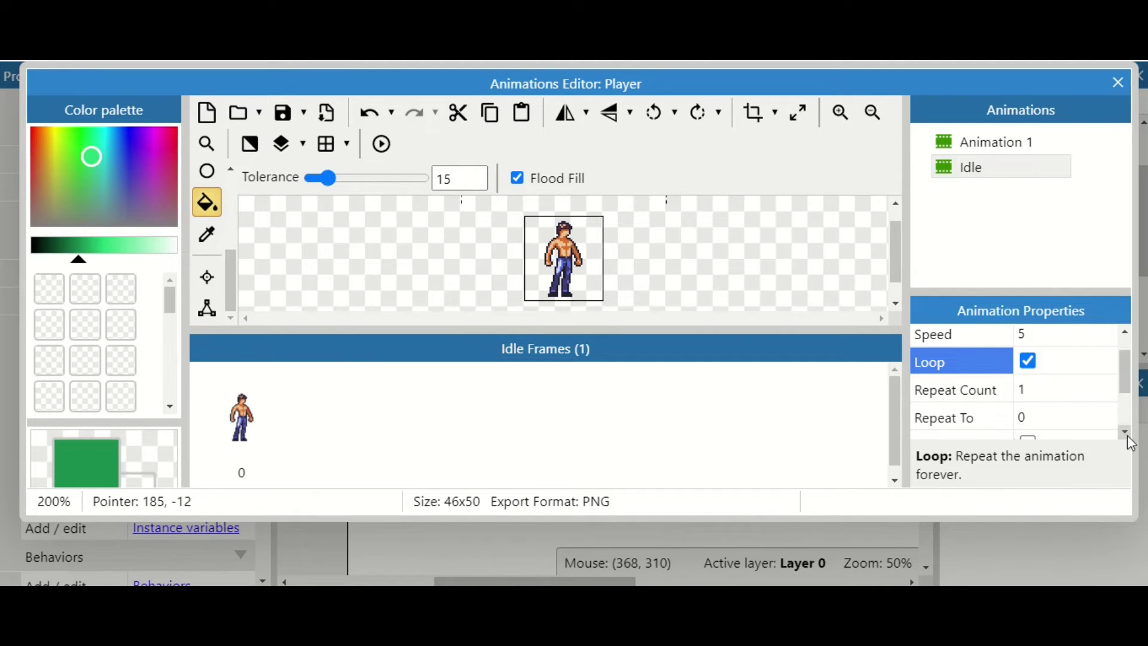
scroll(1124, 434, "down", 1)
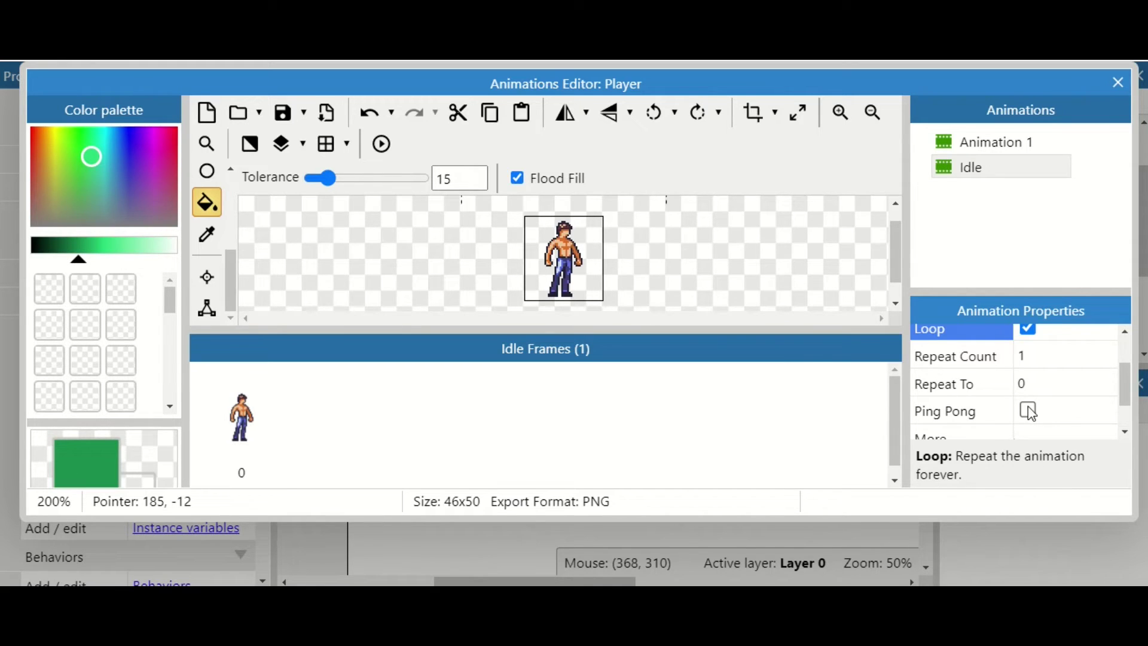
left_click(1127, 431)
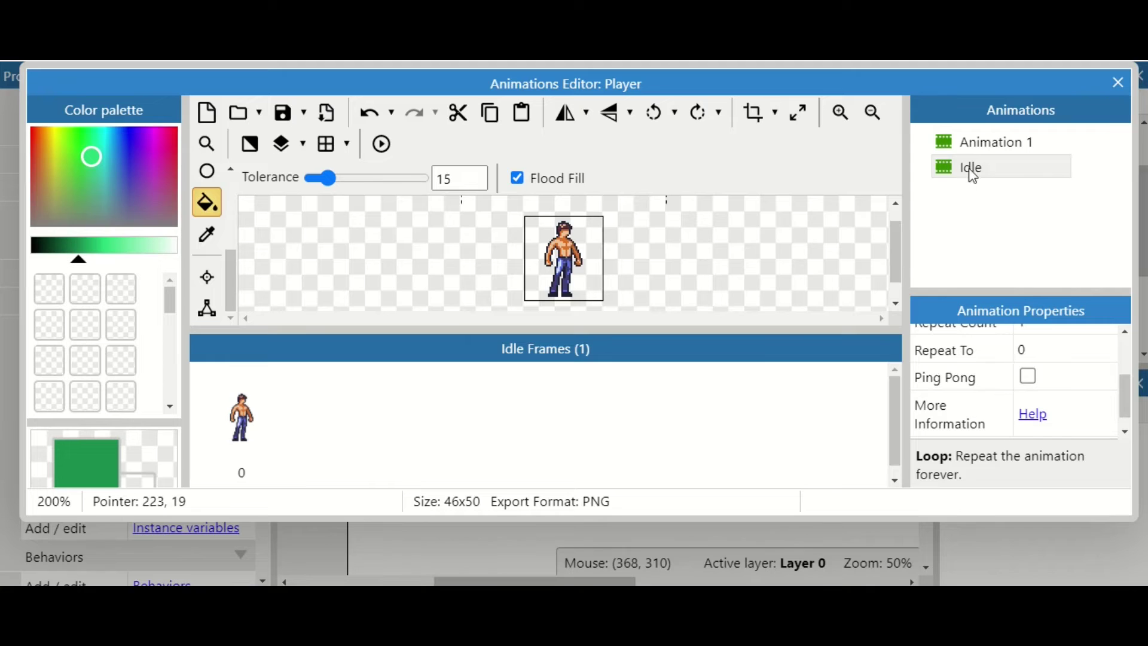
Duplicate Animation 1 again and name the copy 'Crouch'
right_click(985, 147)
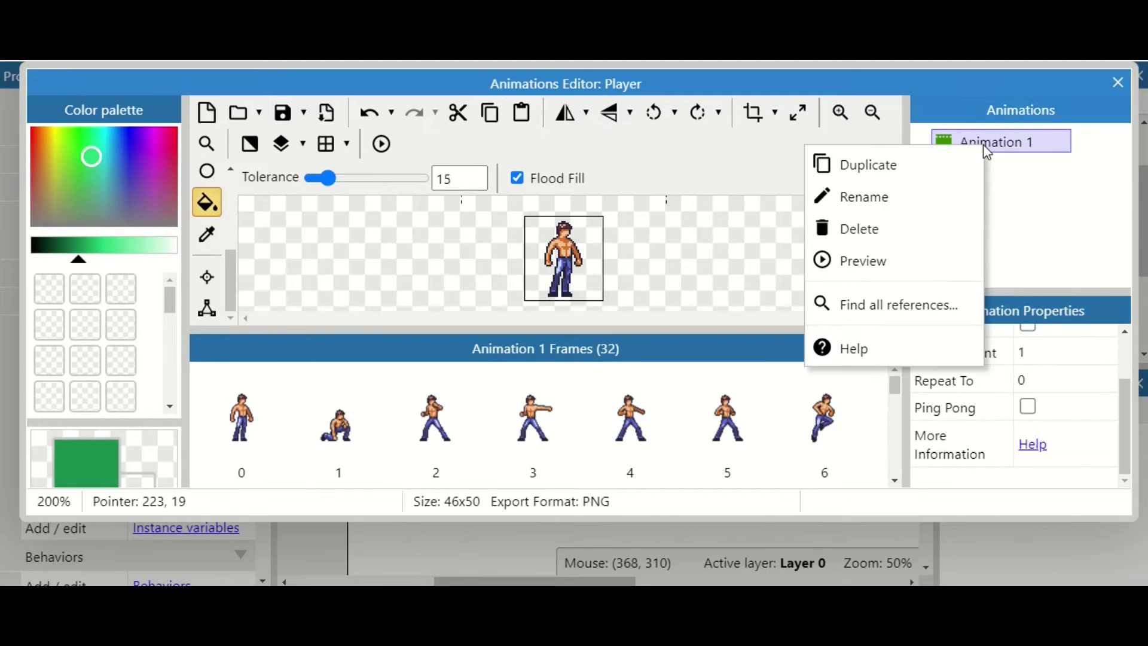
left_click(933, 160)
right_click(970, 201)
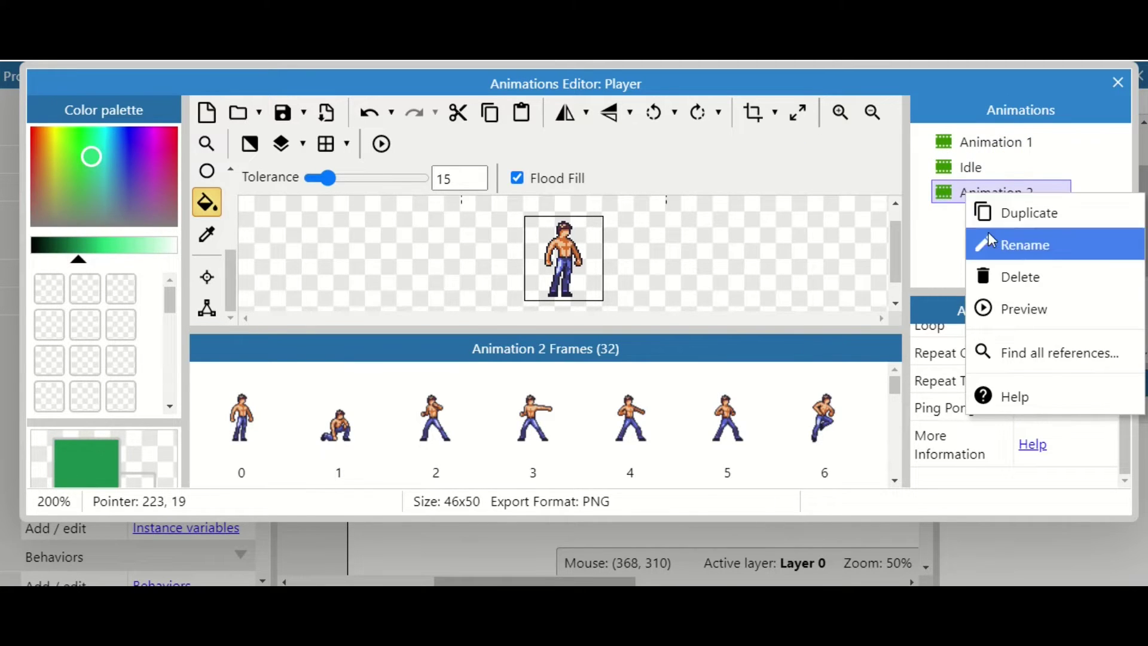
left_click(992, 245)
type("Crouch")
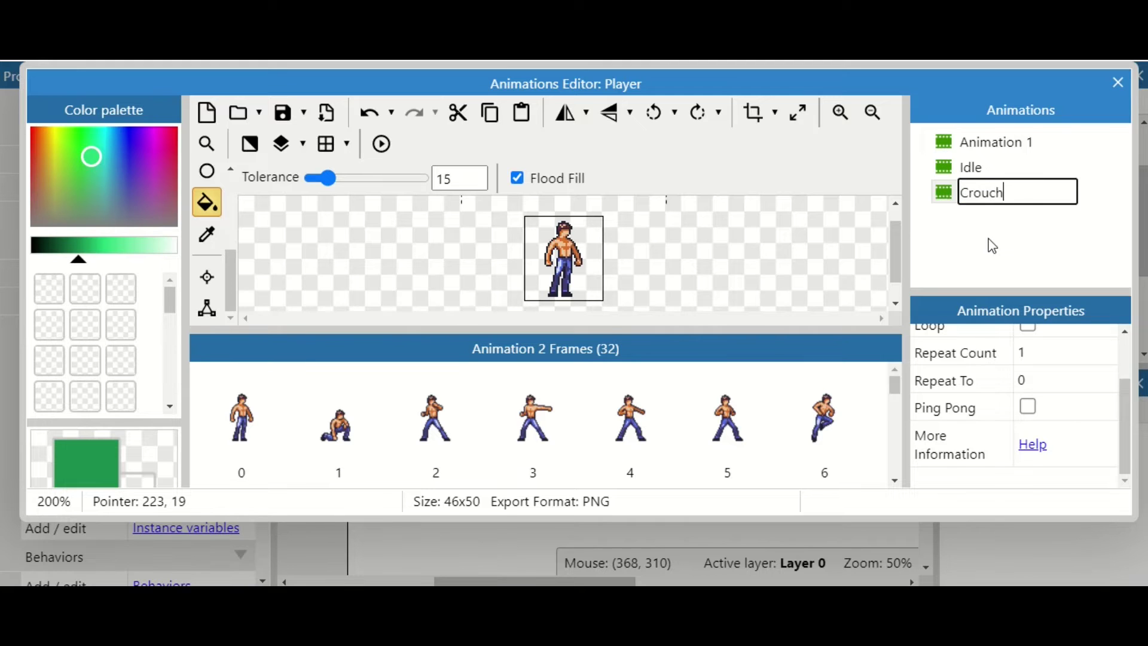
key("Return")
Delete the standing and extra frames from Crouch, leaving 5 starting with the crouch pose
left_click(225, 444)
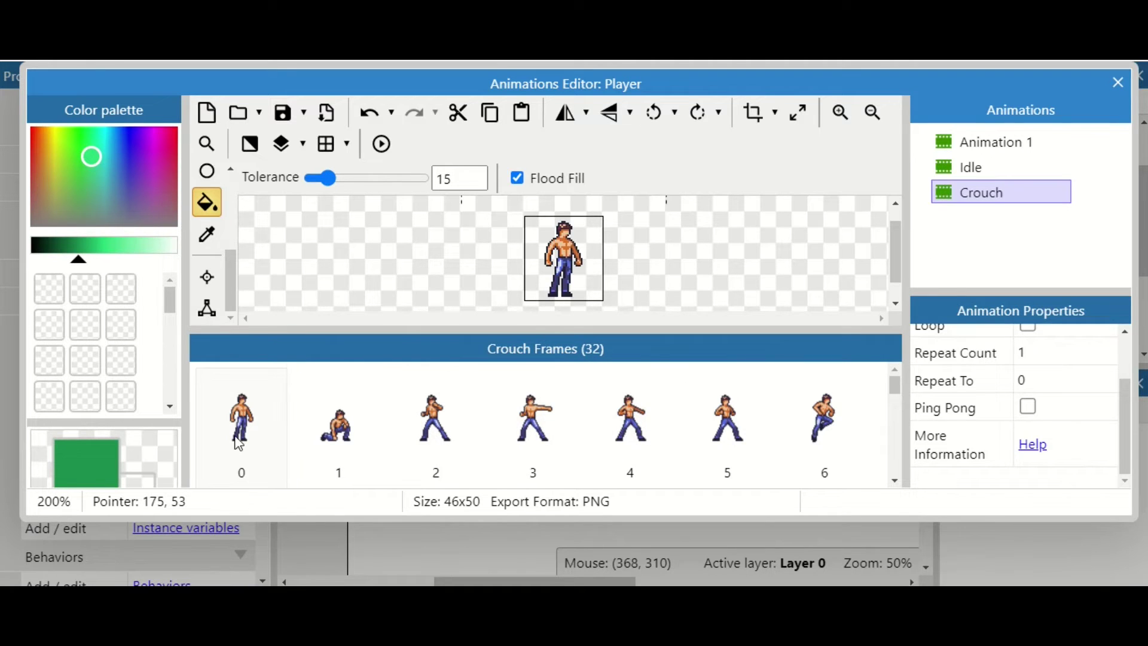
key("Delete")
left_click(322, 435)
left_click(322, 436)
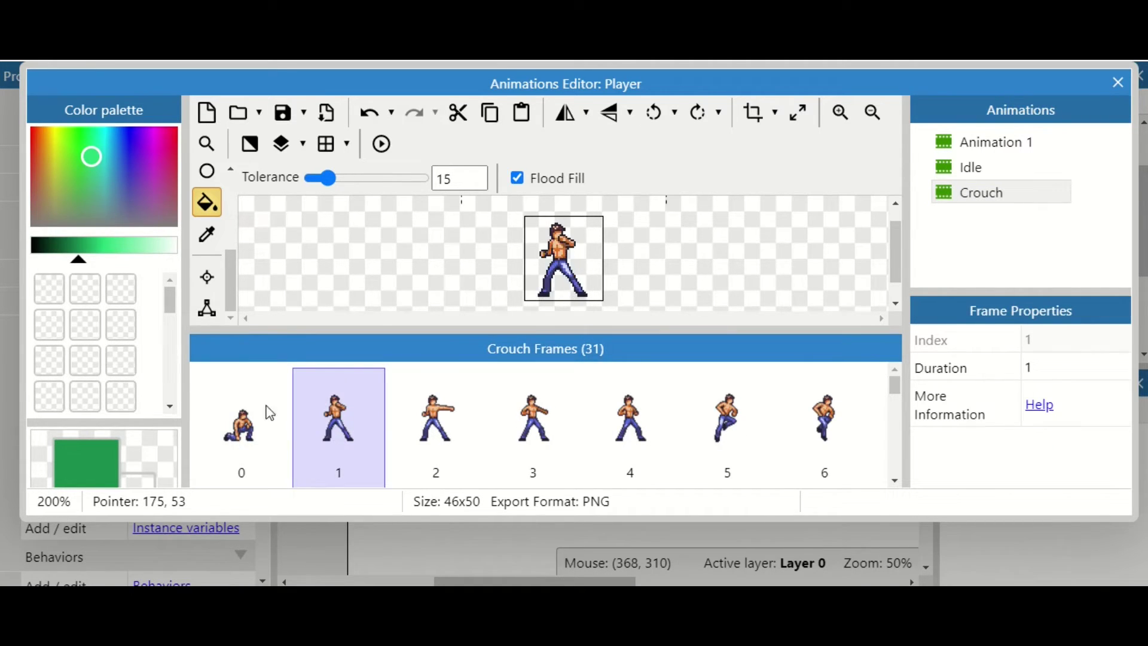
left_click(220, 436)
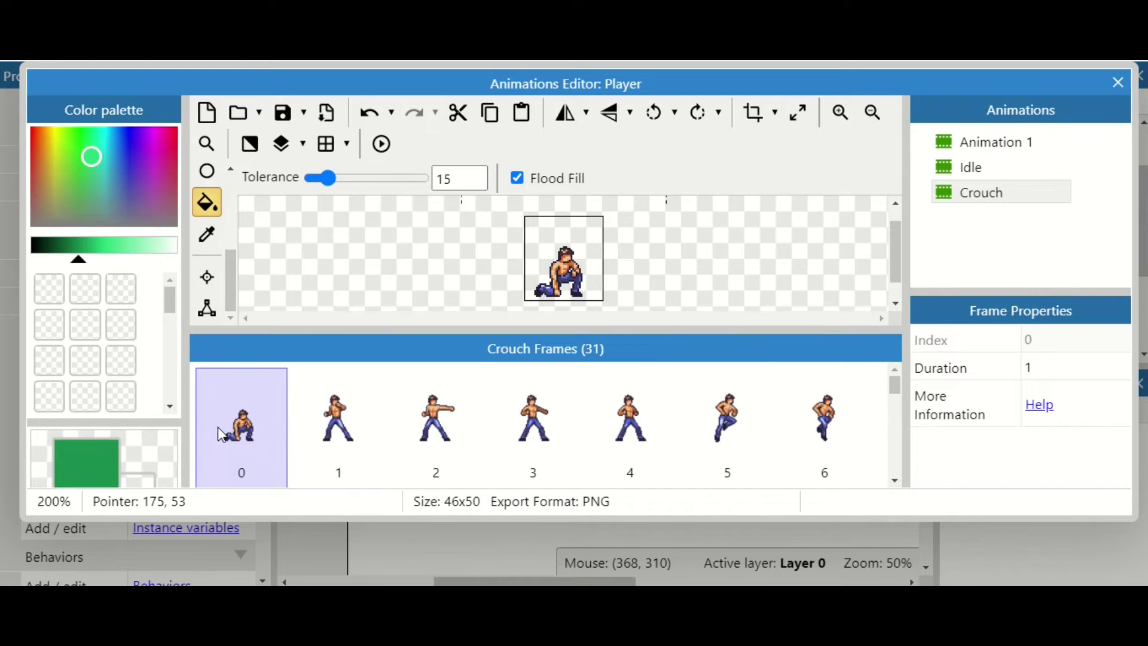
left_click(348, 444)
key("Delete")
left_click(351, 450)
key("Delete")
left_click(352, 450)
key("Delete")
key("Delete")
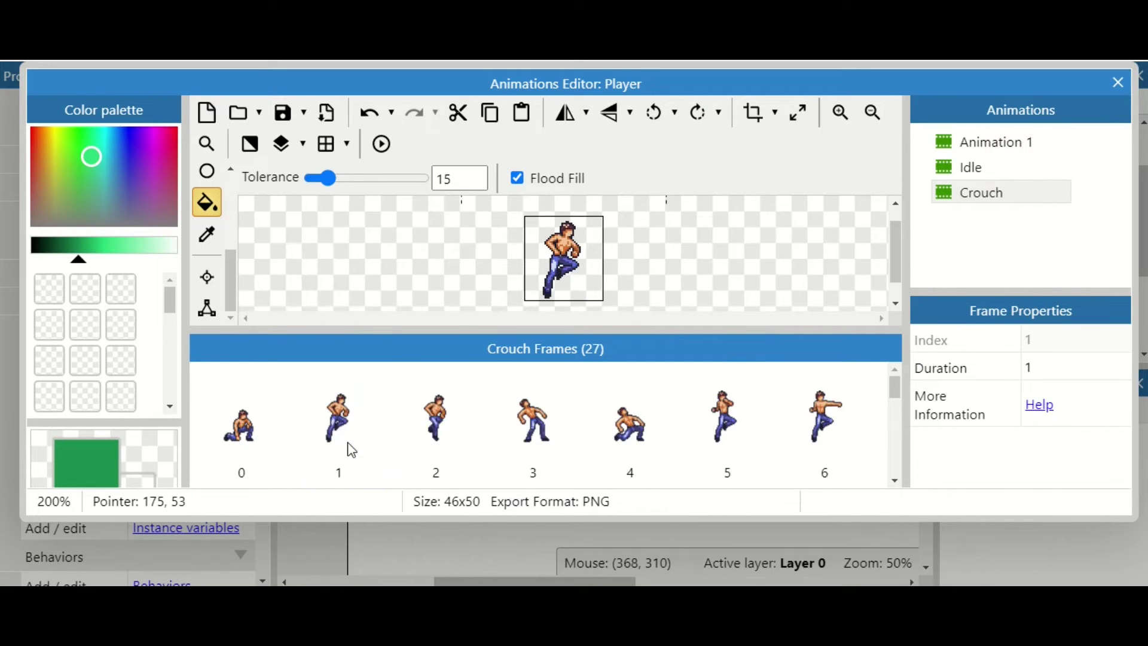
left_click(352, 449)
key("Delete")
key("Delete")
left_click(352, 449)
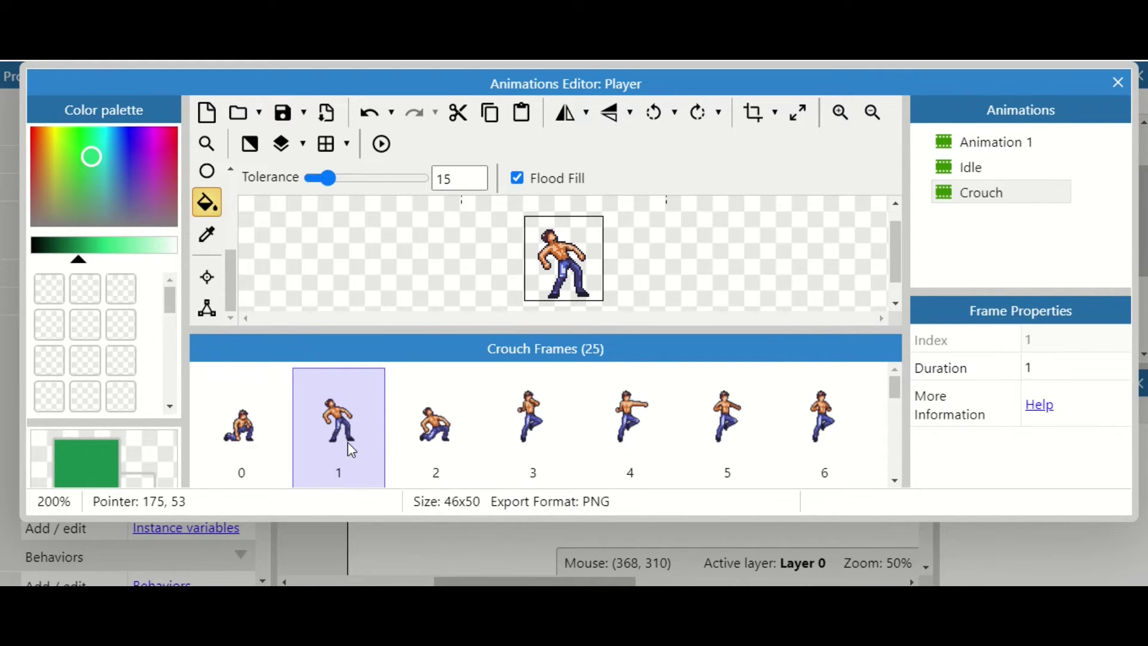
key("Delete")
key("Delete")
key("Delete")
key("Delete")
key("Delete")
key("Delete")
key("Delete")
key("Delete")
key("Delete")
key("Delete")
key("Delete")
key("Delete")
key("Delete")
key("Delete")
key("Delete")
key("Delete")
key("Delete")
key("Delete")
key("Delete")
key("Delete")
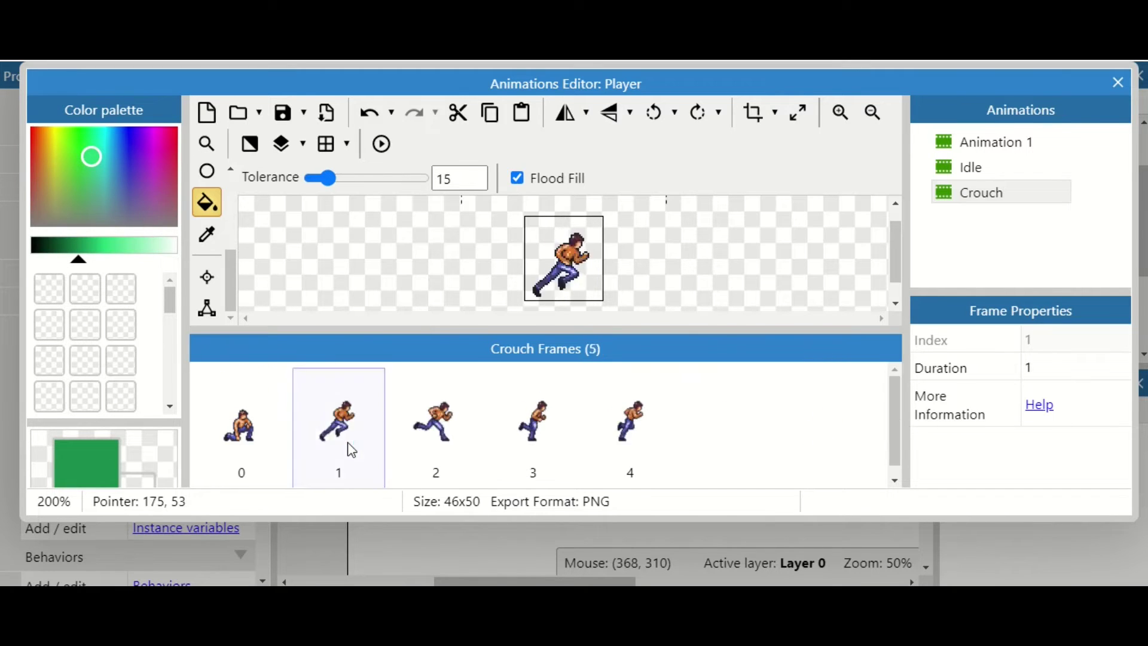
key("Delete")
key("Delete")
key("Delete")
key("Delete")
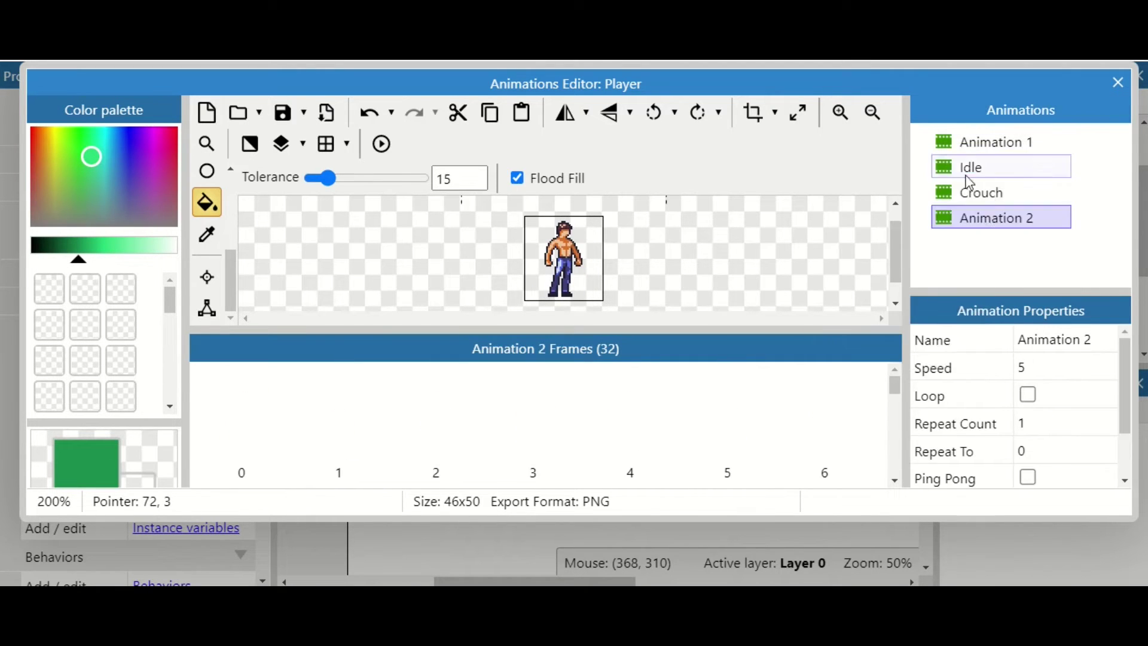
Duplicate an animation as Punch and delete its extra frames
right_click(969, 217)
left_click(938, 259)
type("Punch")
key("Return")
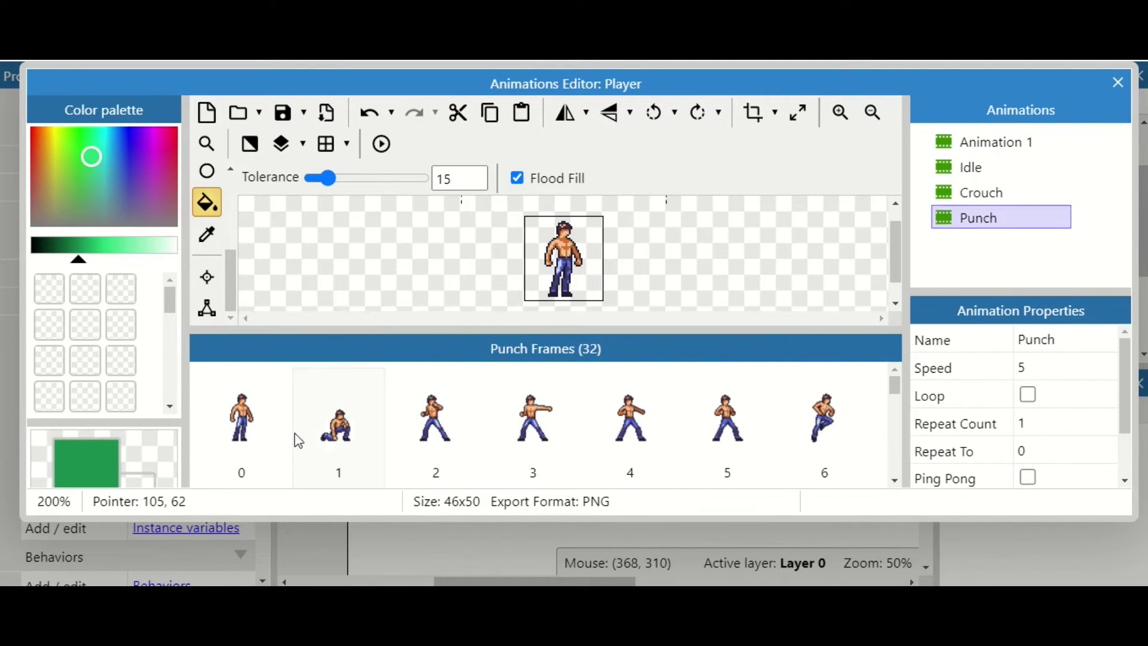
left_click(532, 441)
key("Delete")
key("Delete")
left_click(600, 437)
key("Delete")
key("Delete")
key("Delete")
key("Delete")
key("Delete")
key("Delete")
key("Delete")
key("Delete")
key("Delete")
key("Delete")
key("Delete")
key("Delete")
key("Delete")
key("Delete")
key("Delete")
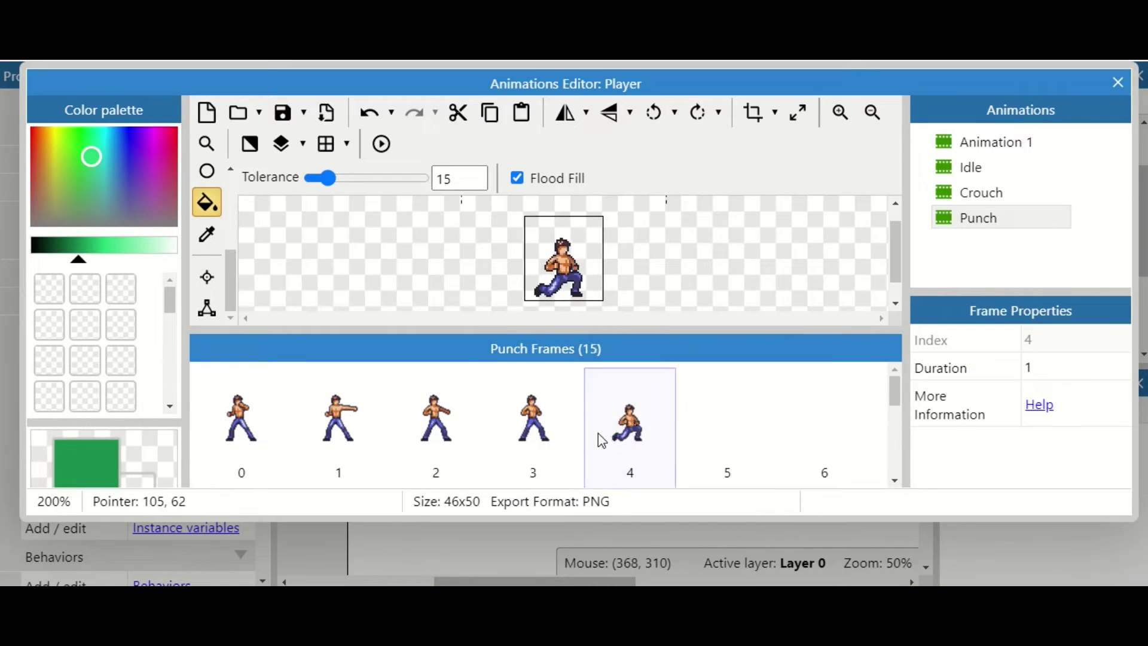
key("Delete")
key("Delete")
key("Delete")
key("Delete")
key("Delete")
key("Delete")
key("Delete")
key("Delete")
key("Delete")
key("Delete")
key("Delete")
Create a Running copy of an animation and trim its unwanted frames
right_click(969, 248)
left_click(945, 294)
type("R")
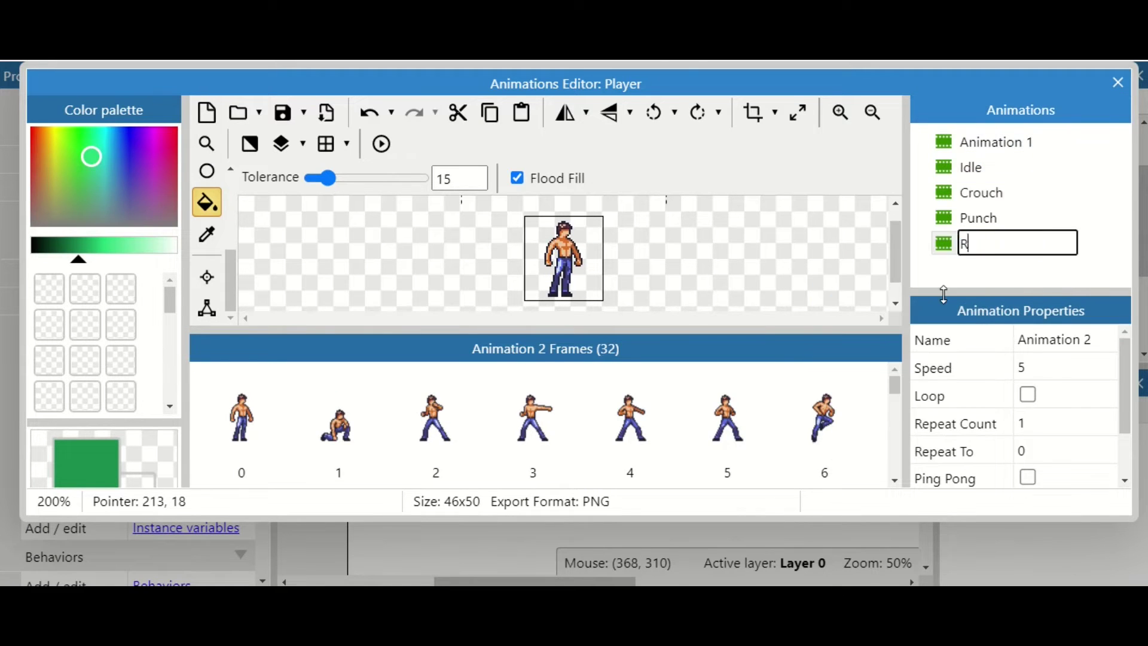
type("unning")
key("Return")
left_click(246, 424)
key("Delete")
key("Delete")
key("Delete")
key("Delete")
key("Delete")
key("Delete")
key("Delete")
key("Delete")
key("Delete")
key("Delete")
key("Delete")
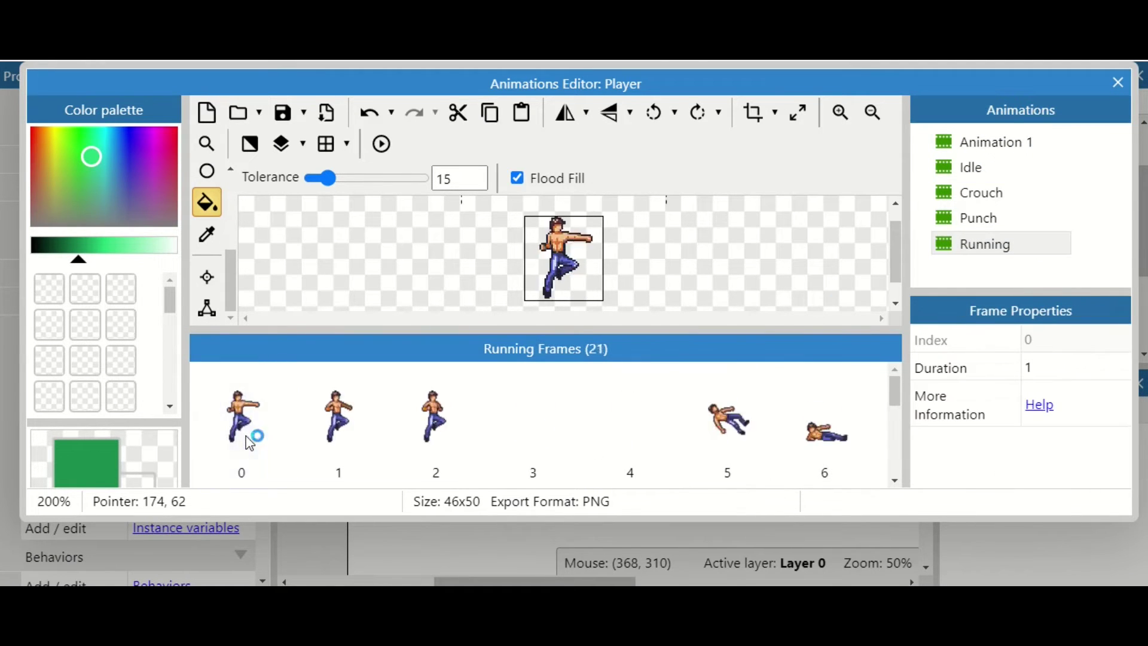
key("Delete")
key("Delete")
key("Delete")
key("Delete")
key("Delete")
key("Delete")
key("Delete")
key("Delete")
key("Delete")
key("Delete")
key("Delete")
key("Delete")
key("Delete")
left_click(896, 480)
Duplicate Animation 1 again and try naming the new copy Punch
right_click(983, 150)
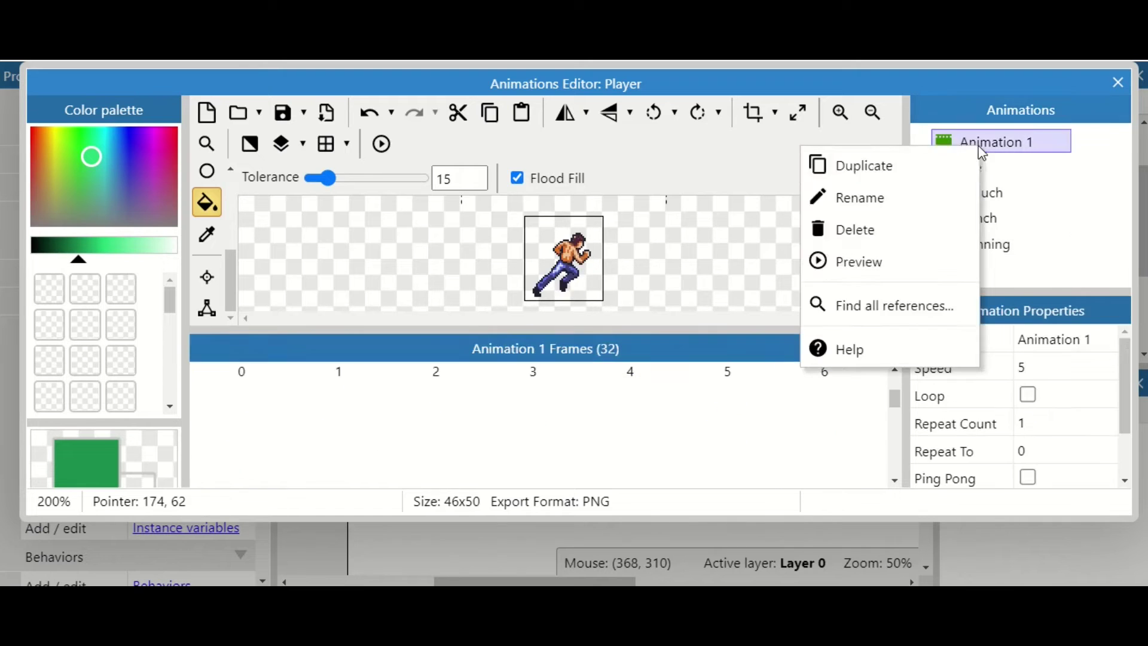
left_click(852, 166)
right_click(993, 268)
left_click(1027, 326)
type("Punchin")
key("Return")
Rename the new copy to Jumping and trim it down to 4 frames
right_click(996, 272)
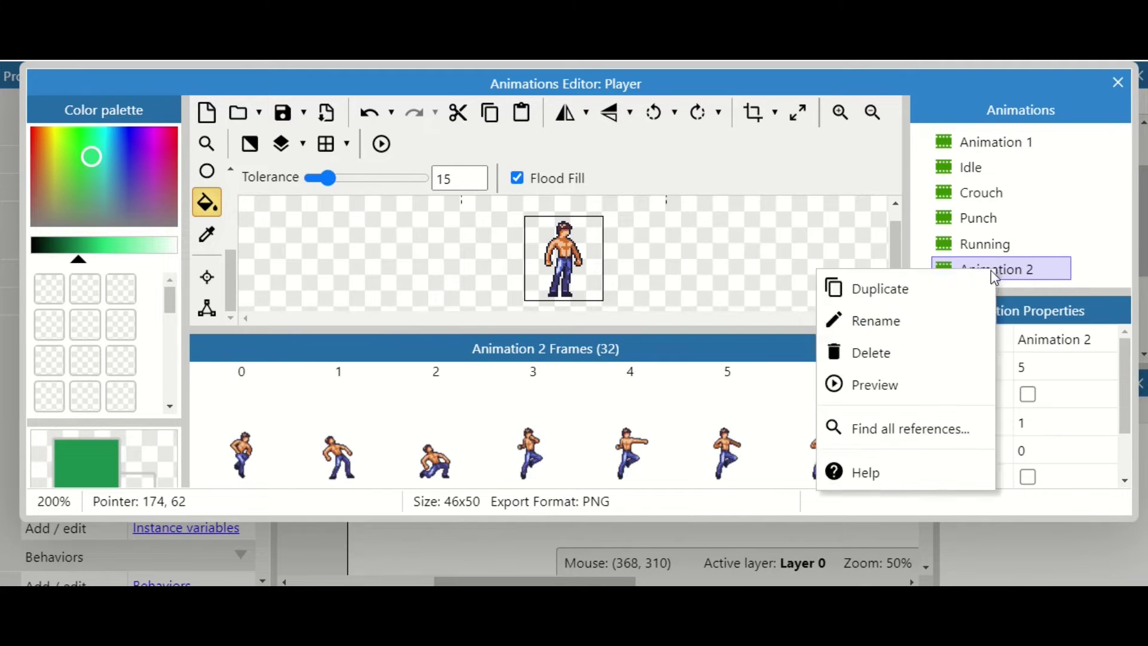
left_click(953, 320)
type("Jumping")
key("Return")
left_click(449, 464)
key("Delete")
left_click(256, 443)
key("Delete")
key("Delete")
key("Delete")
key("Delete")
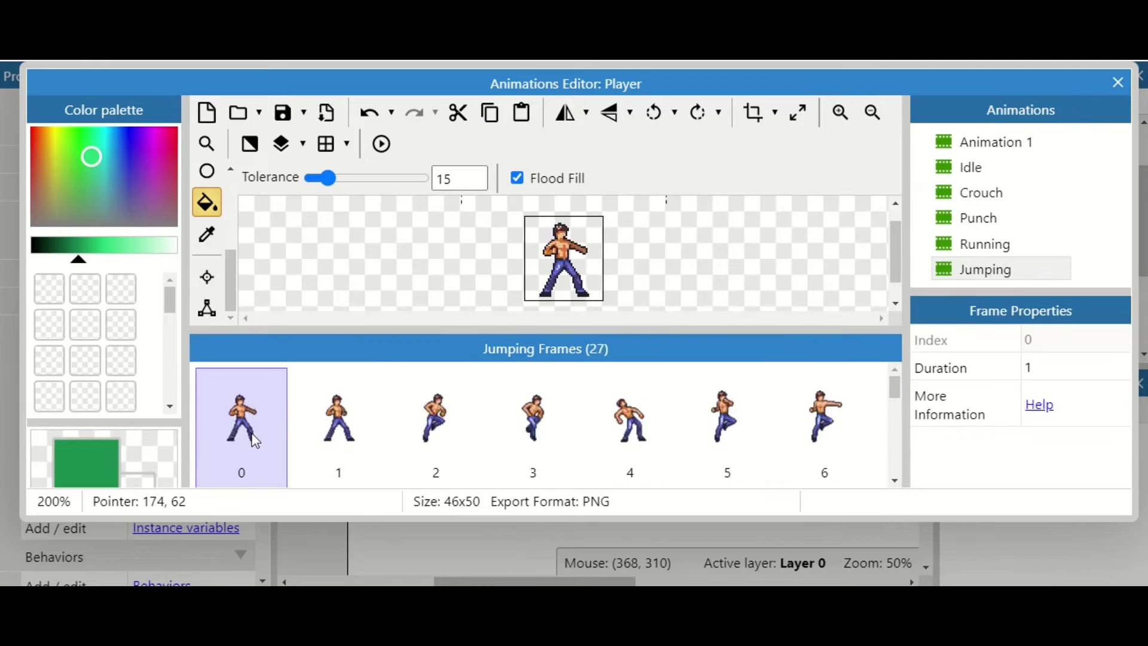
key("Delete")
key("Delete")
key("Delete")
key("Delete")
key("Delete")
left_click(635, 430)
key("Delete")
key("Delete")
key("Delete")
key("Delete")
key("Delete")
key("Delete")
key("Delete")
key("Delete")
key("Delete")
key("Delete")
key("Delete")
key("Delete")
key("Delete")
key("Delete")
key("Delete")
key("Delete")
key("Delete")
key("Delete")
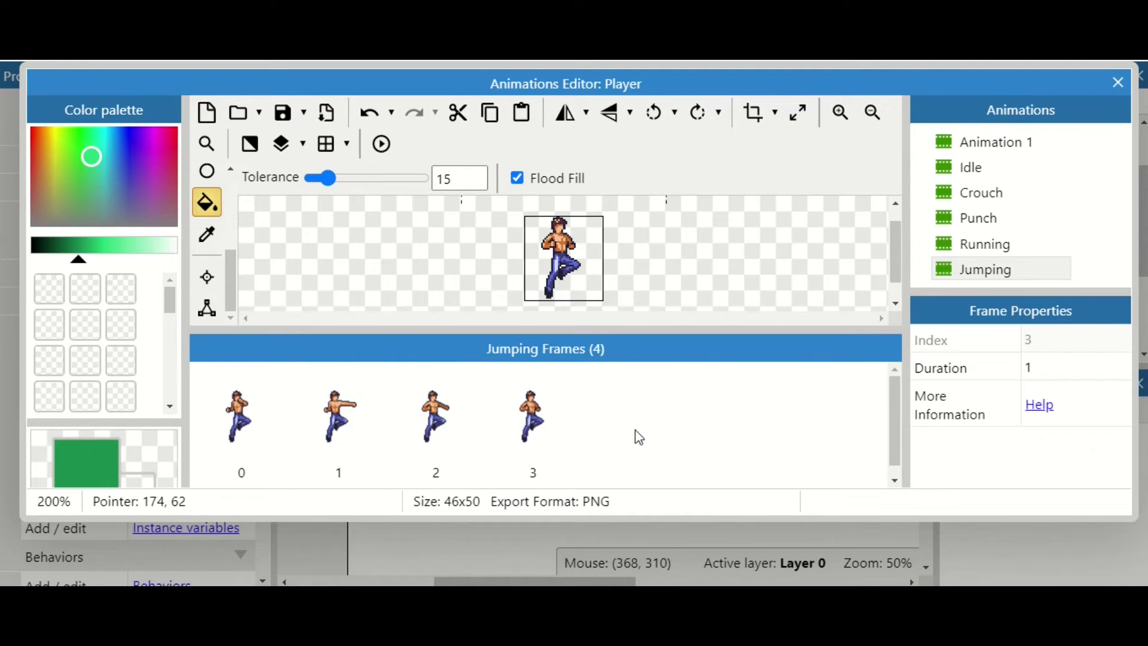
Delete the unused Animation 1, leaving the Idle animation unchanged
right_click(1000, 156)
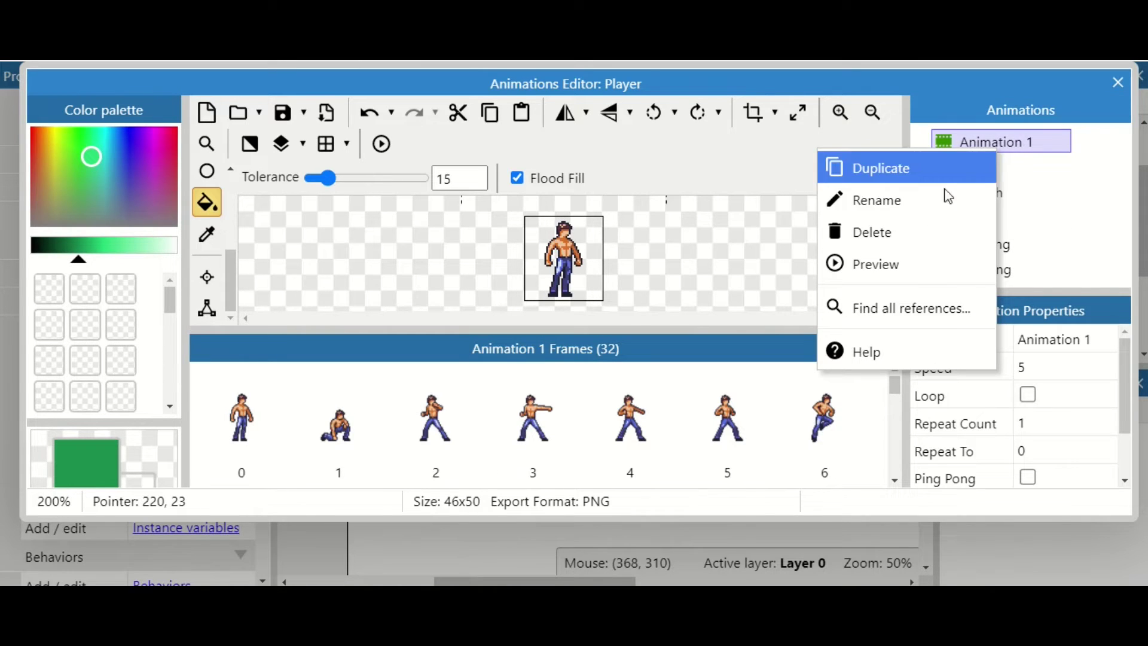
left_click(918, 243)
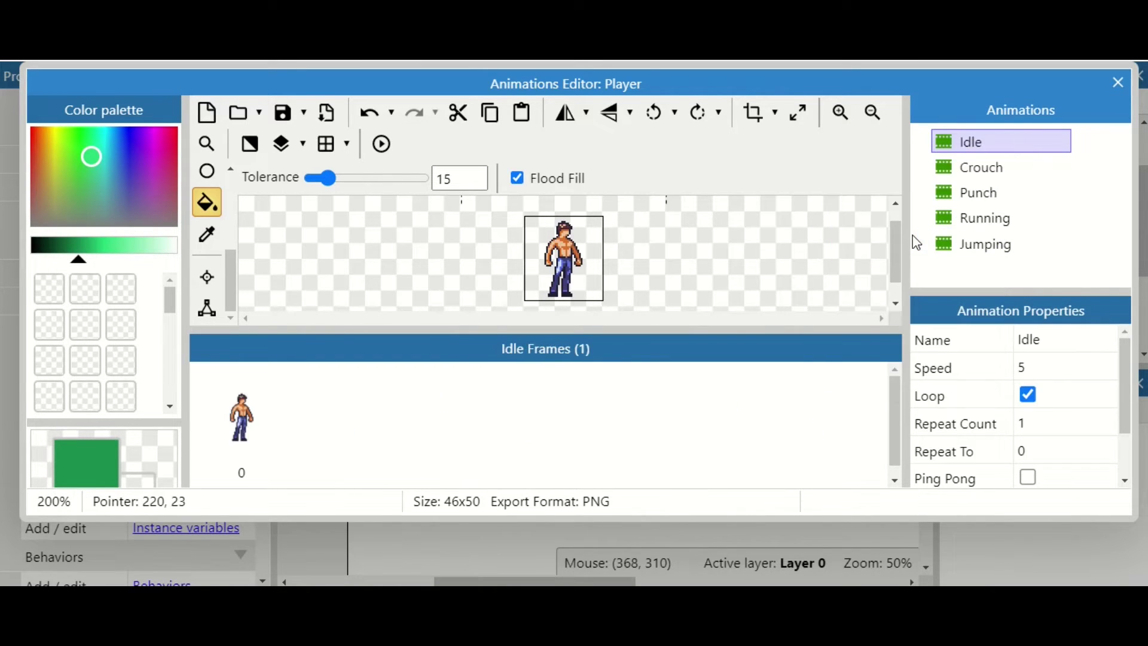
right_click(970, 153)
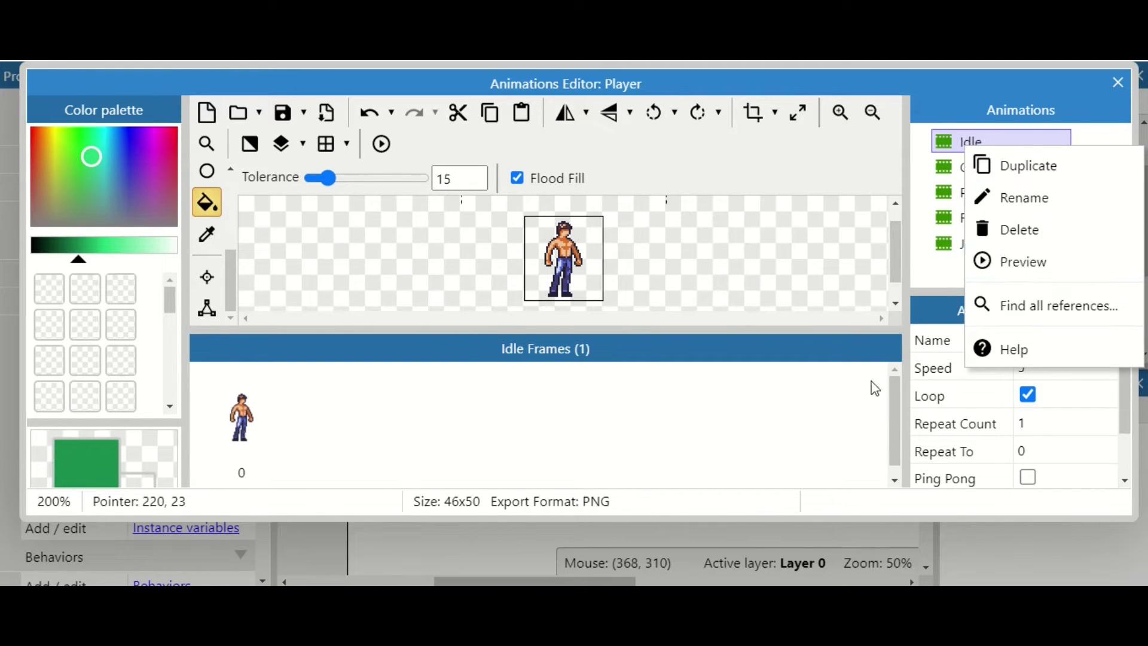
left_click(864, 398)
Close the animation editor, enlarge the Player to about 125x136 and place it on the floor
left_click(1118, 84)
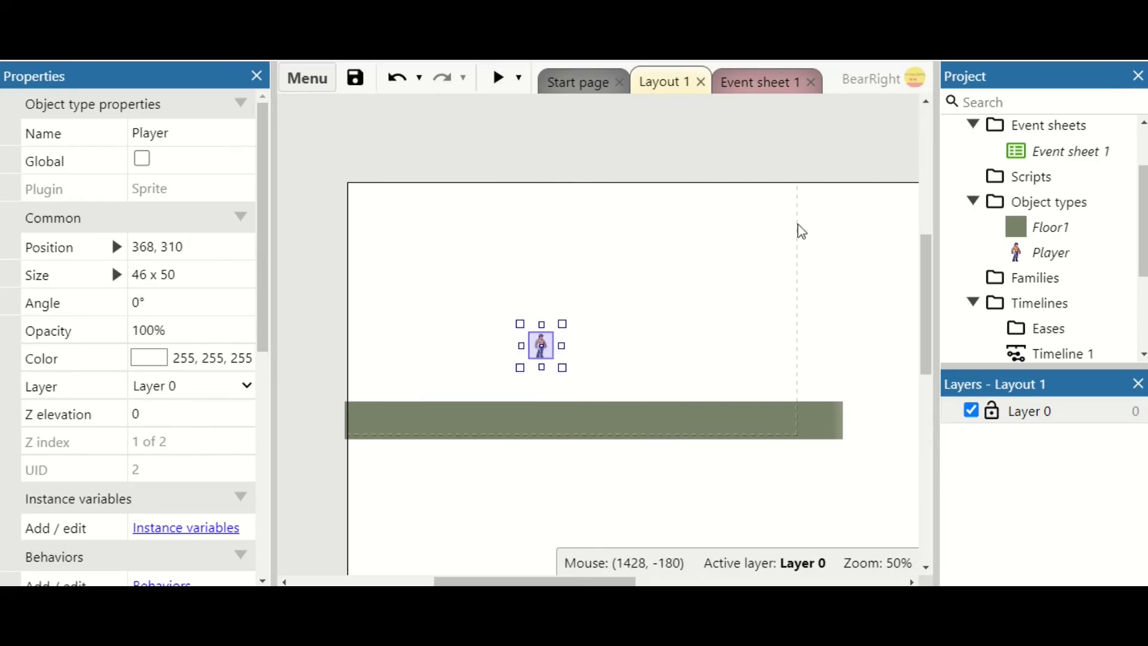
left_click_drag(566, 327, 621, 300)
left_click_drag(564, 345, 510, 390)
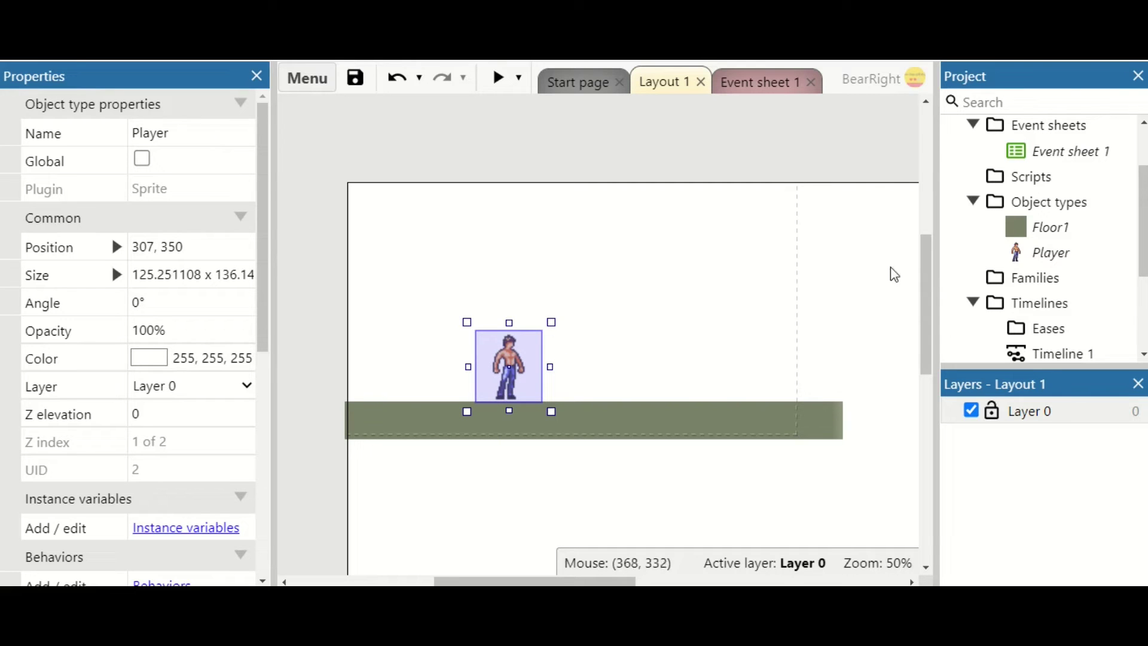
Add the Platform behavior to the Player object
right_click(1035, 258)
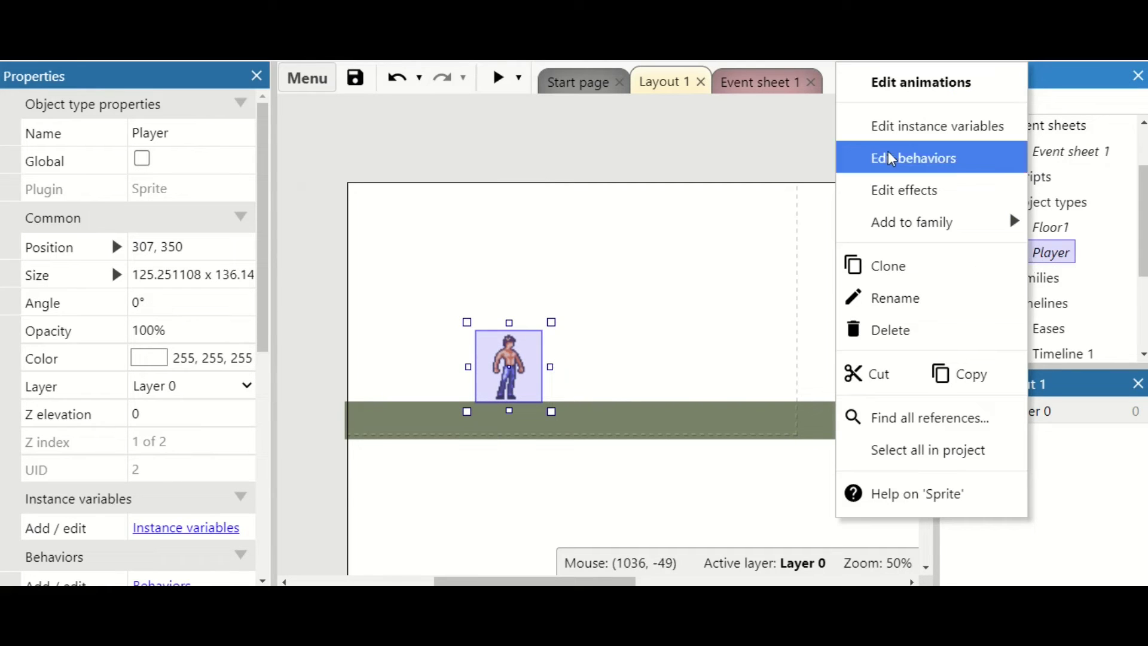
left_click(915, 158)
left_click(601, 265)
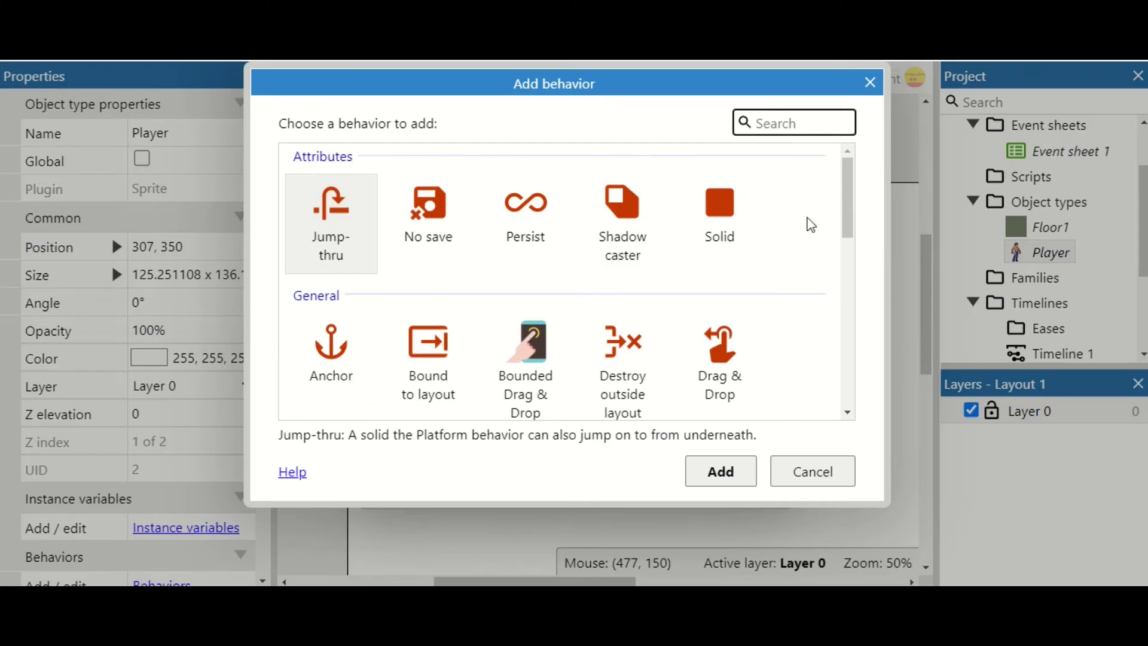
left_click_drag(853, 206, 848, 373)
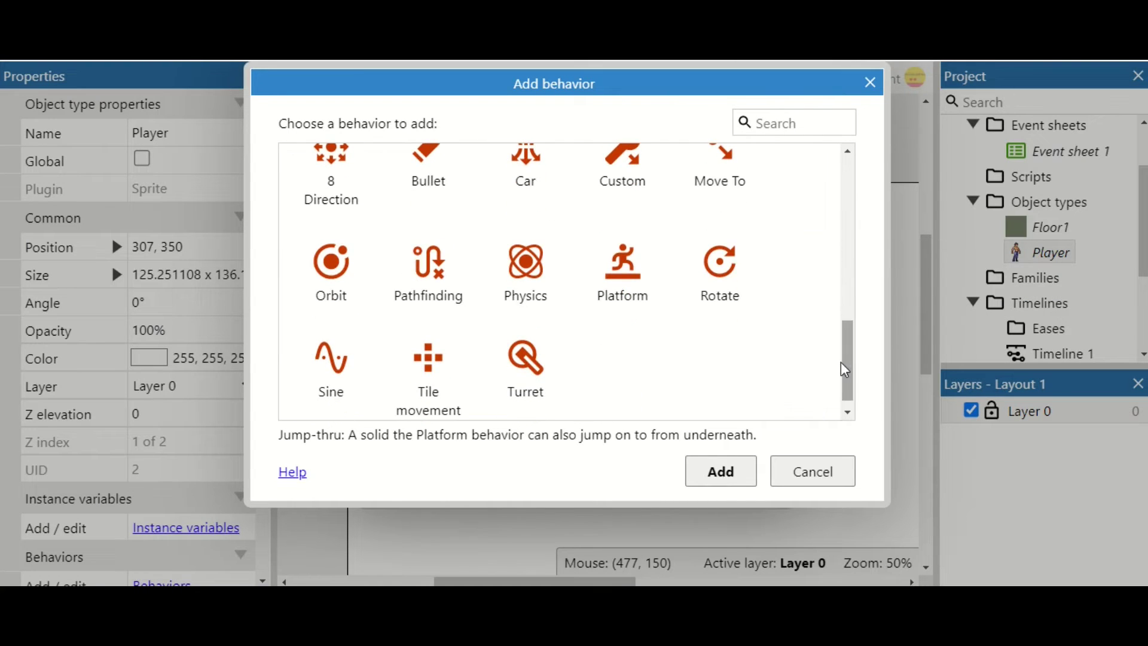
double_click(622, 287)
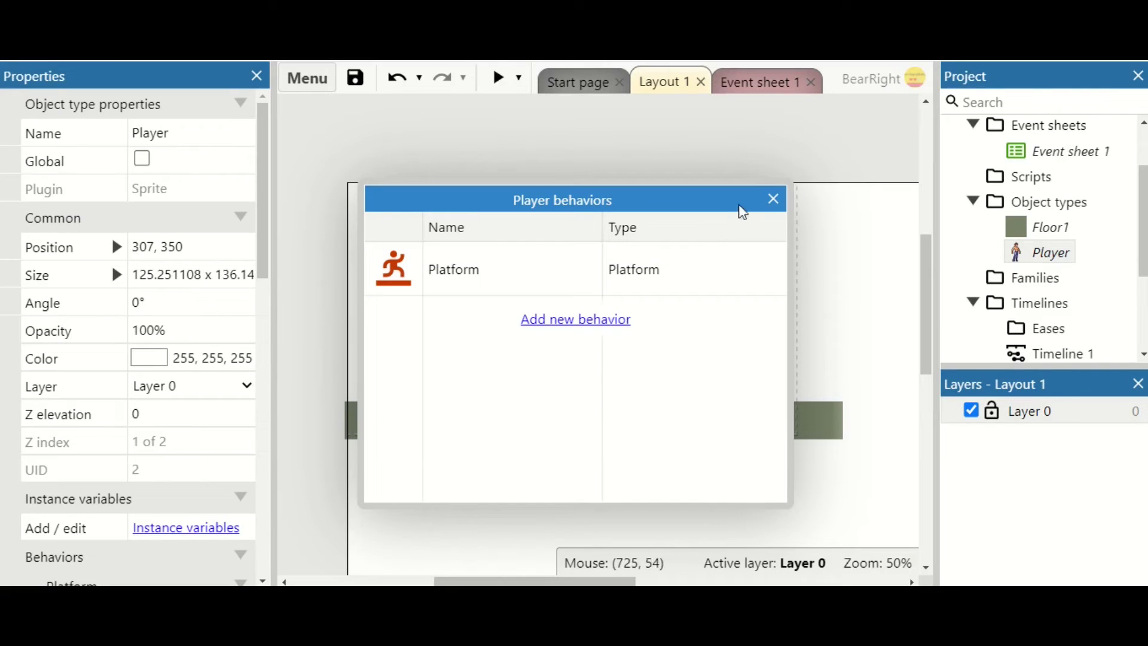
left_click(770, 201)
left_click(764, 223)
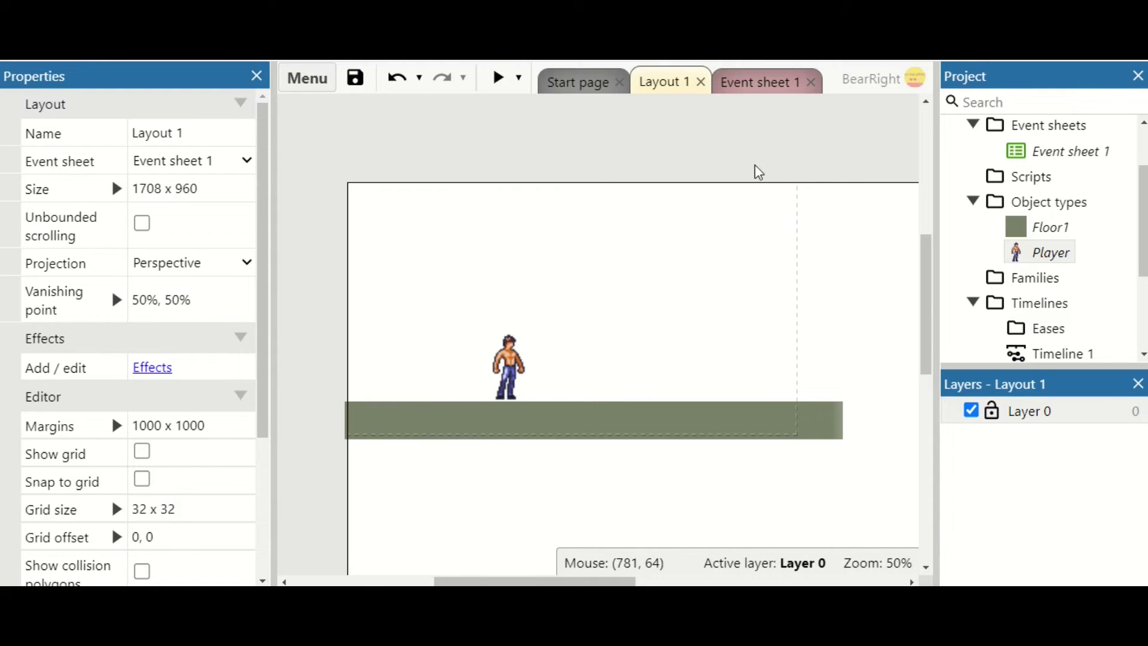
On Event sheet 1, add an event with the inverted condition Player Platform is not moving
left_click(755, 94)
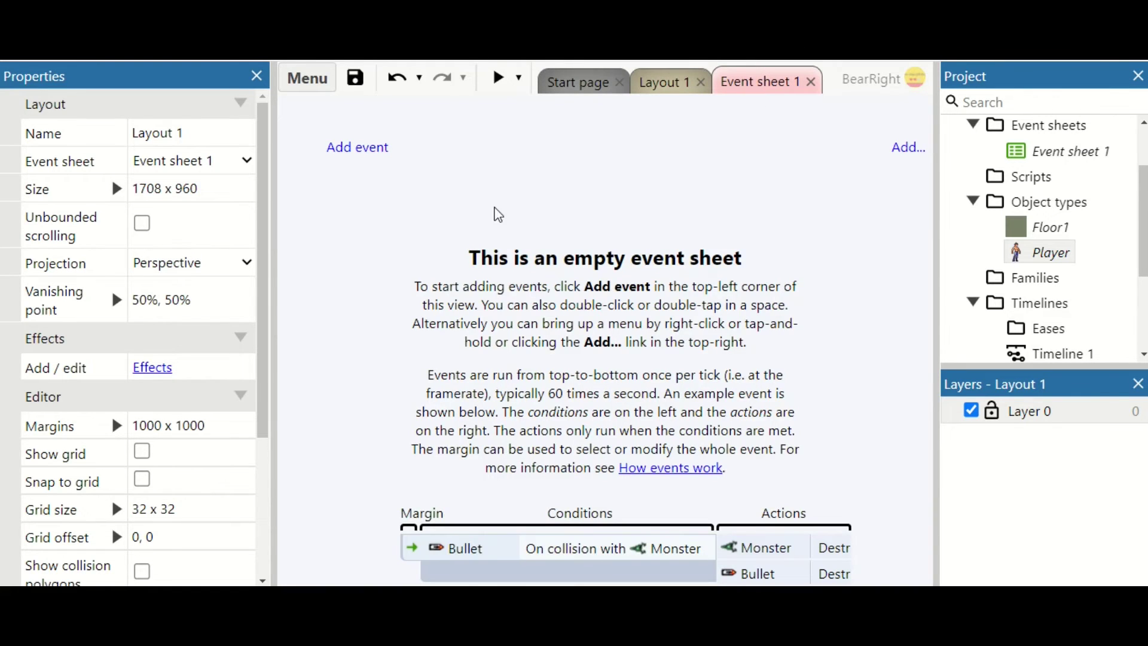
left_click(358, 152)
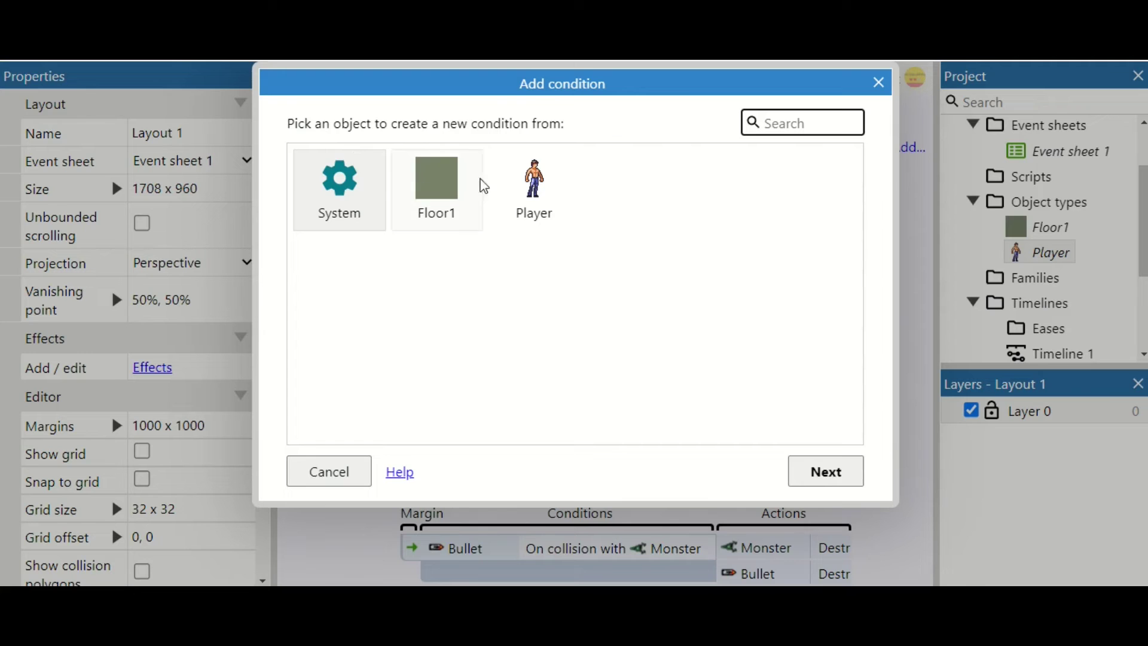
double_click(535, 187)
left_click_drag(860, 186, 859, 321)
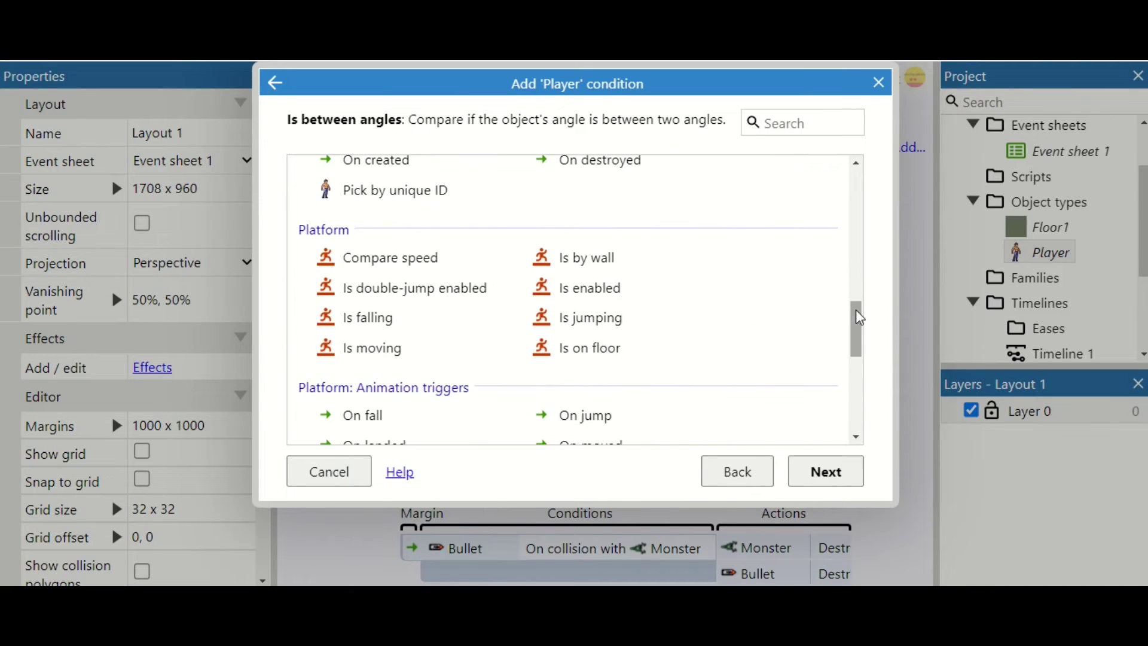
double_click(433, 350)
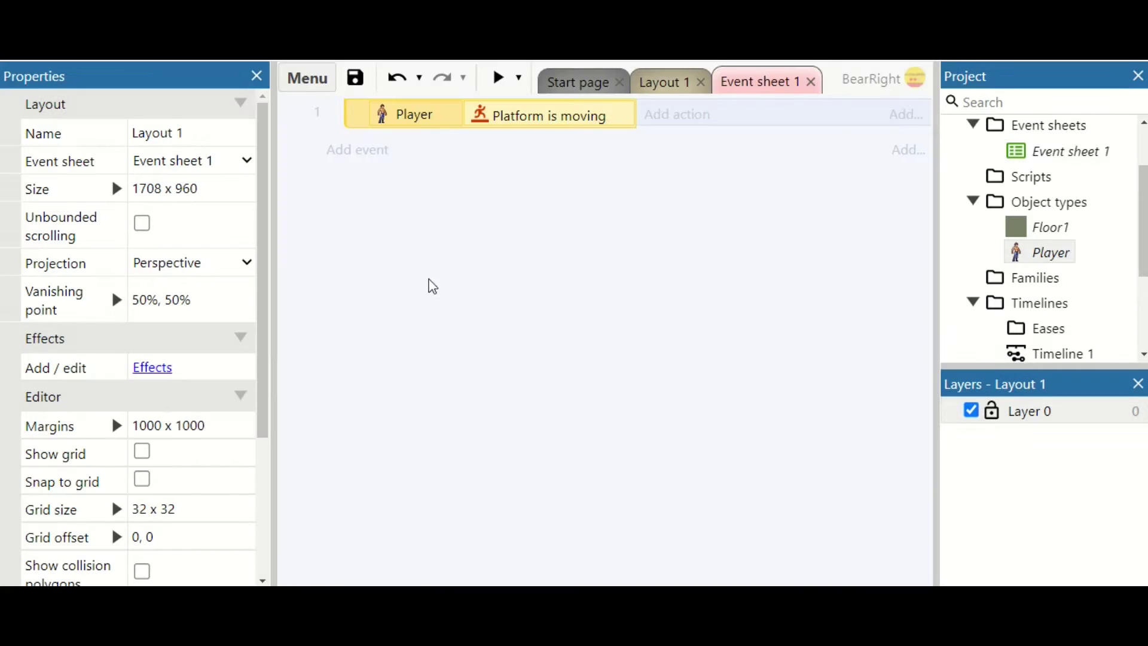
right_click(526, 126)
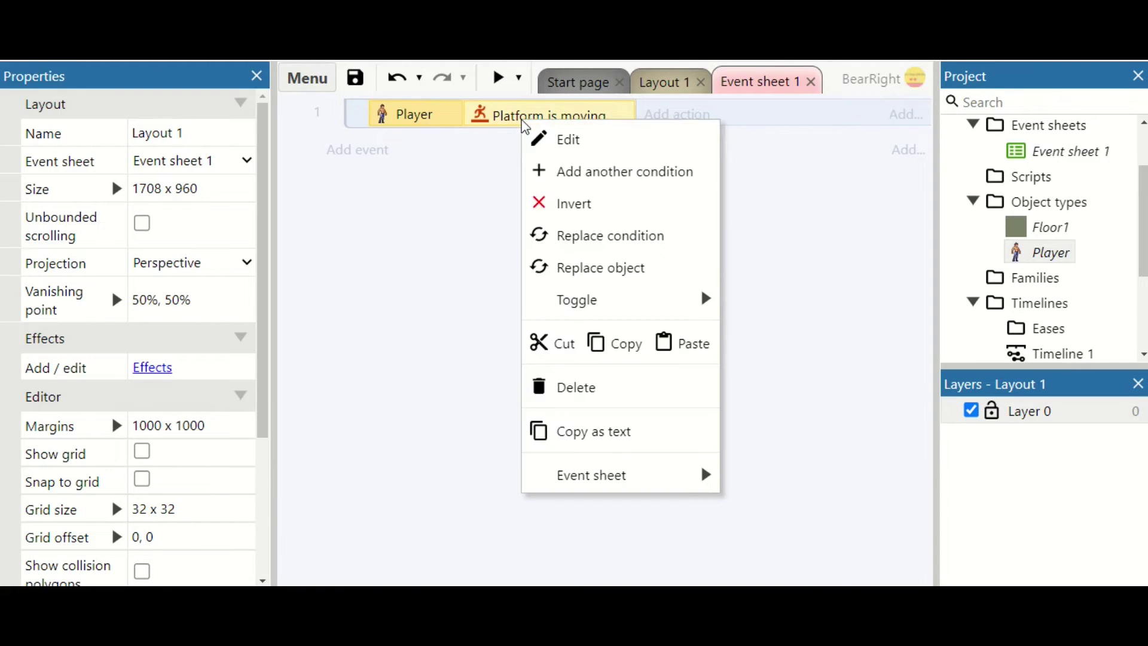
left_click(541, 202)
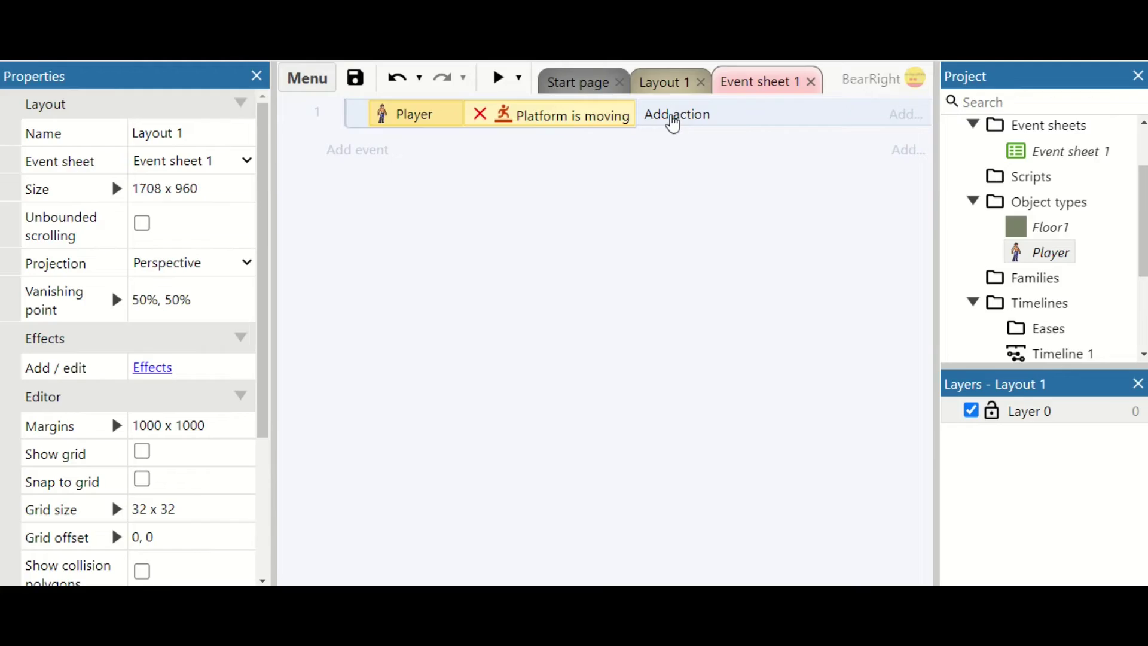
Give the event the action Player Set animation to "Idle"
left_click(672, 119)
left_click(534, 191)
double_click(534, 191)
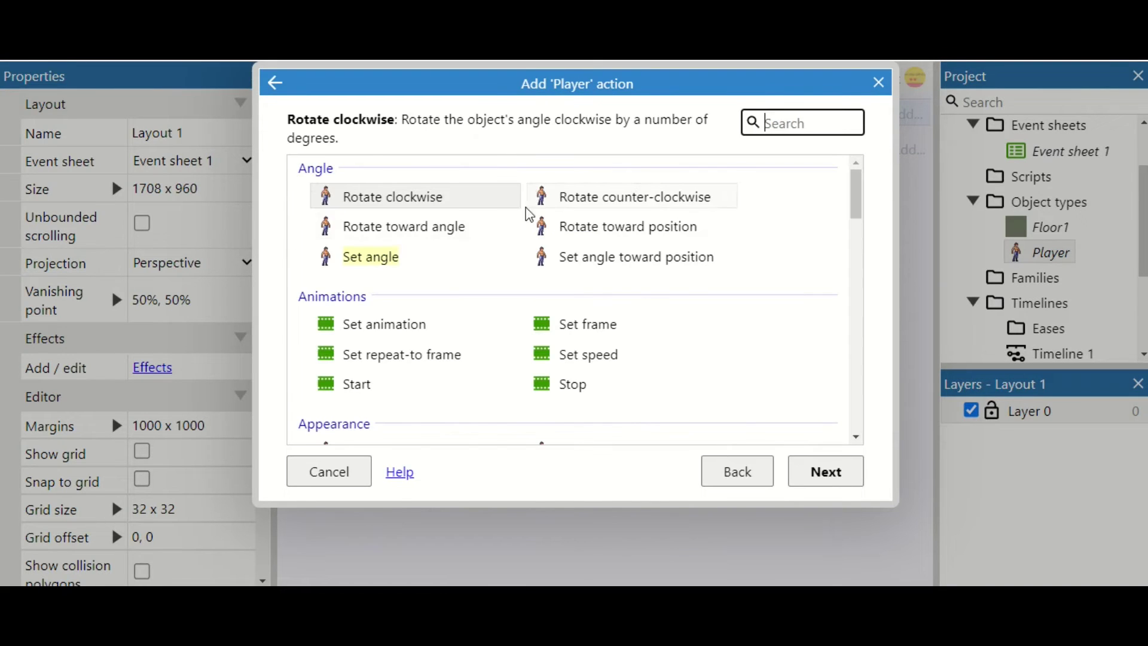
double_click(408, 325)
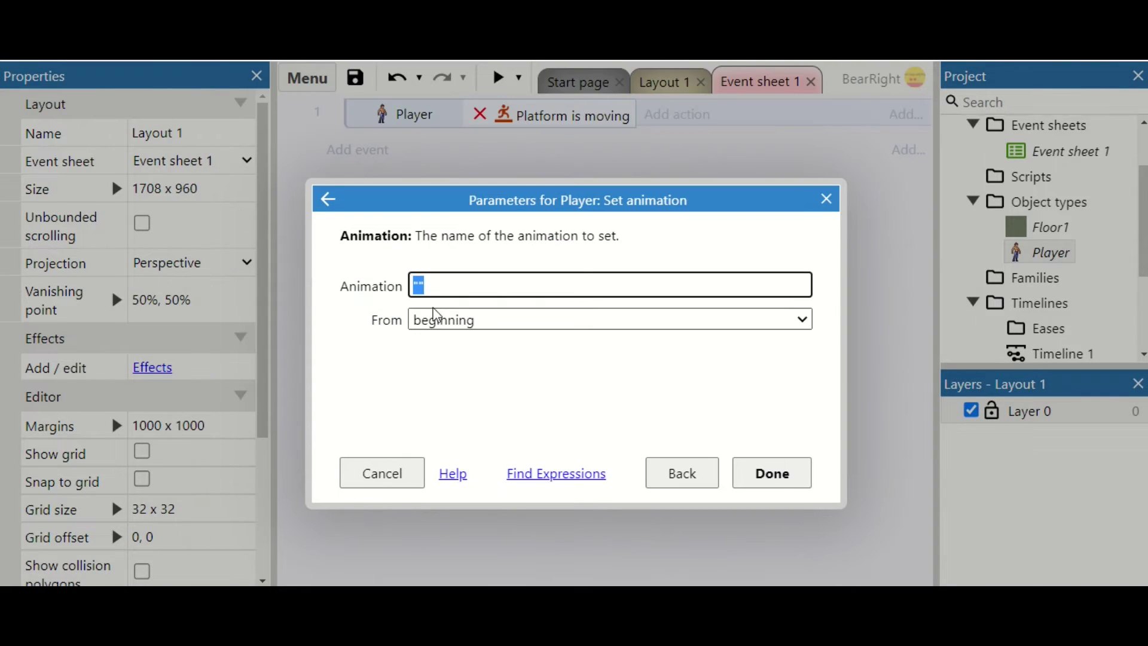
type("\"")
left_click(457, 342)
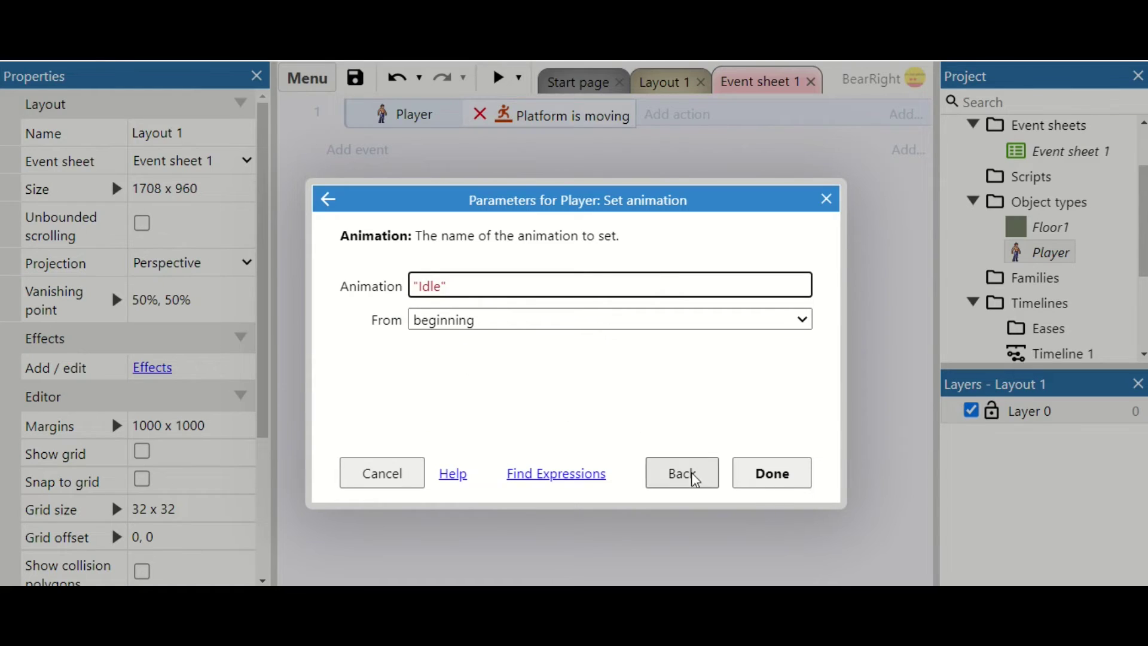
left_click(780, 486)
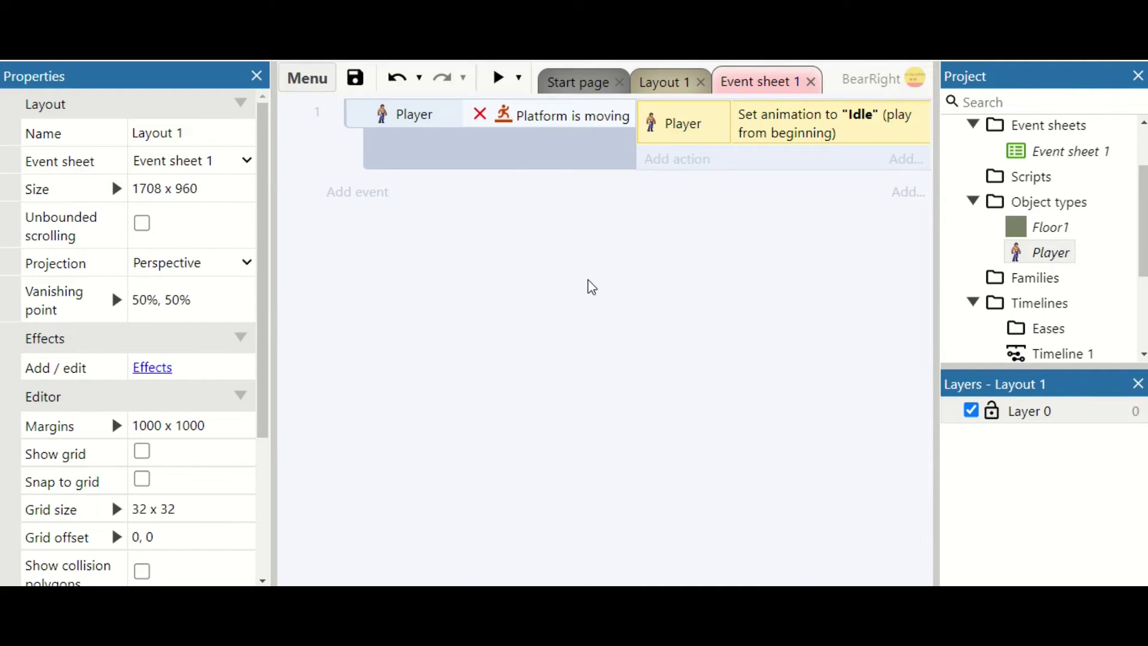
Duplicate event 1 as event 2 and make its condition Player is moving
left_click(519, 169)
key("ctrl+c")
key("ctrl+v")
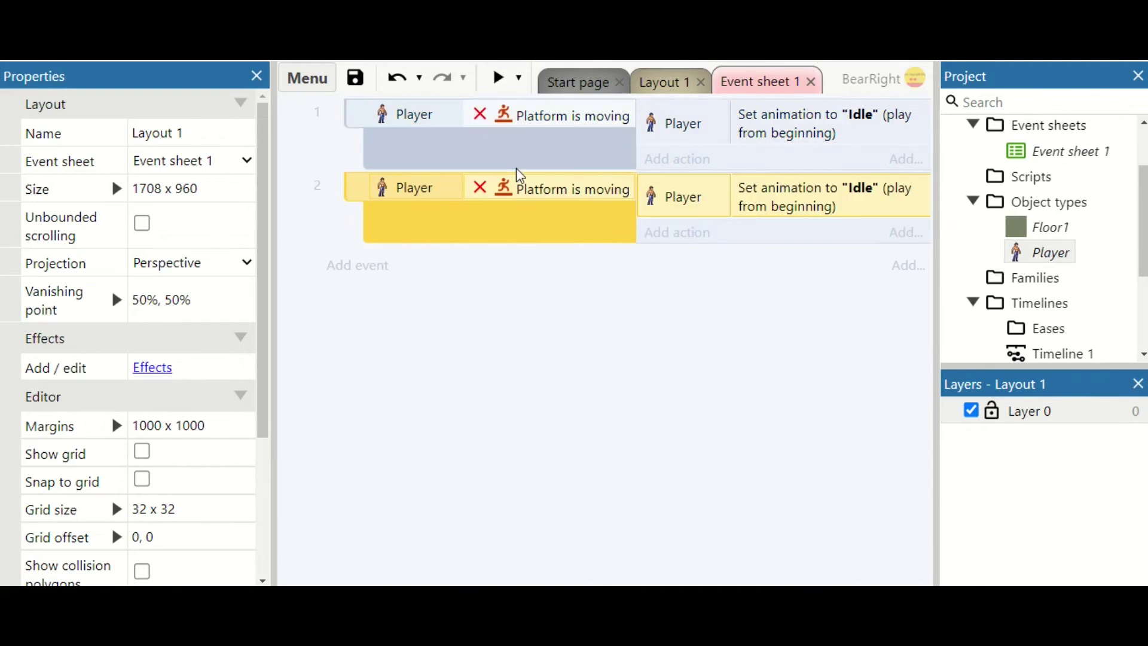
right_click(515, 188)
left_click(546, 272)
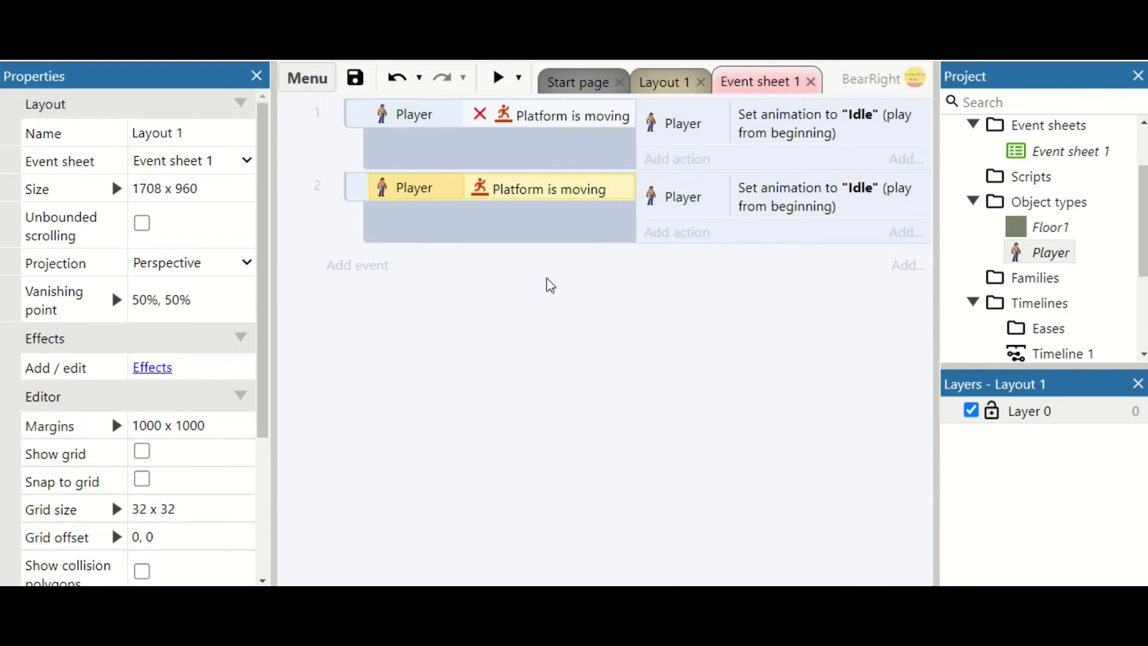
Change event 2's Set animation action from "Idle" to "Running"
double_click(745, 193)
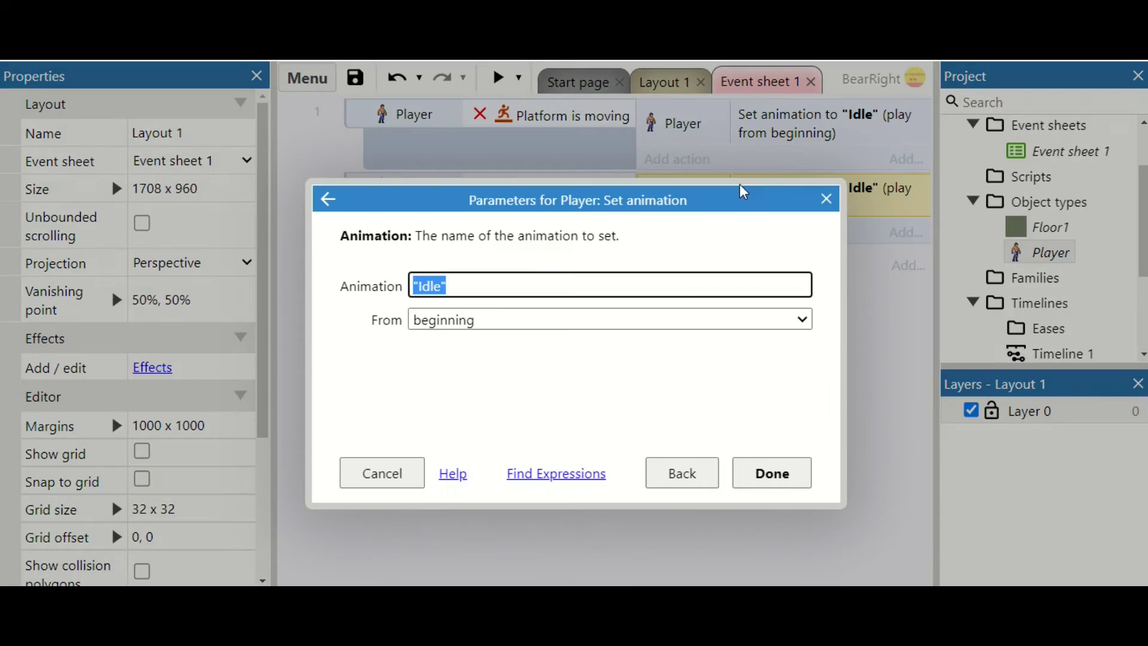
left_click(449, 287)
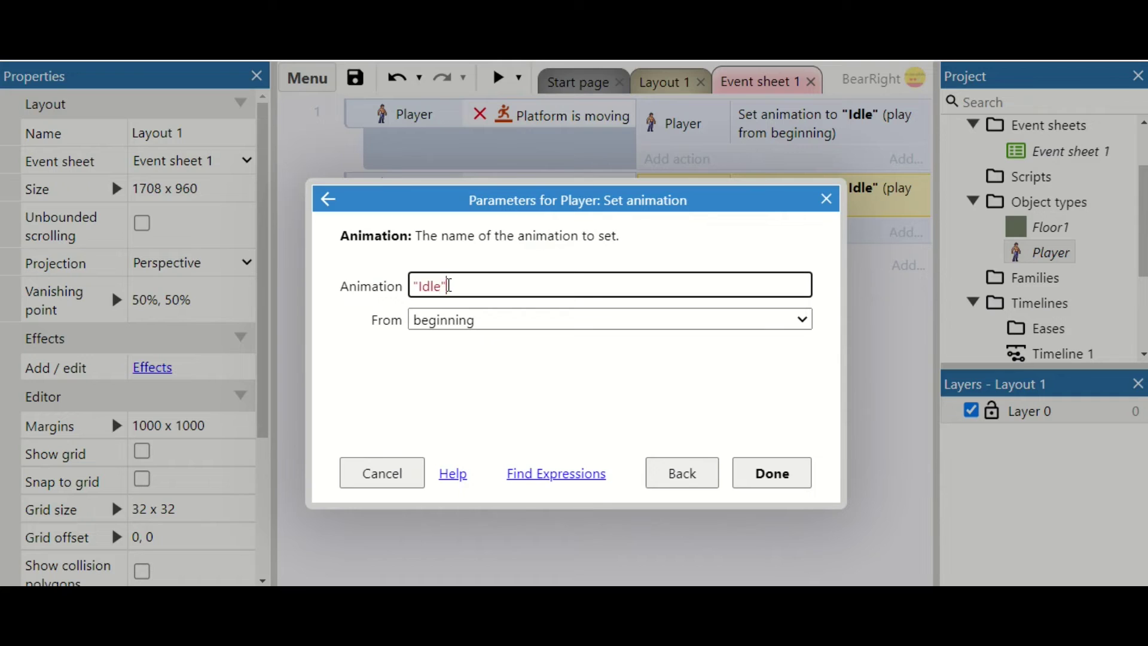
key("BackSpace")
key("BackSpace")
type("runn")
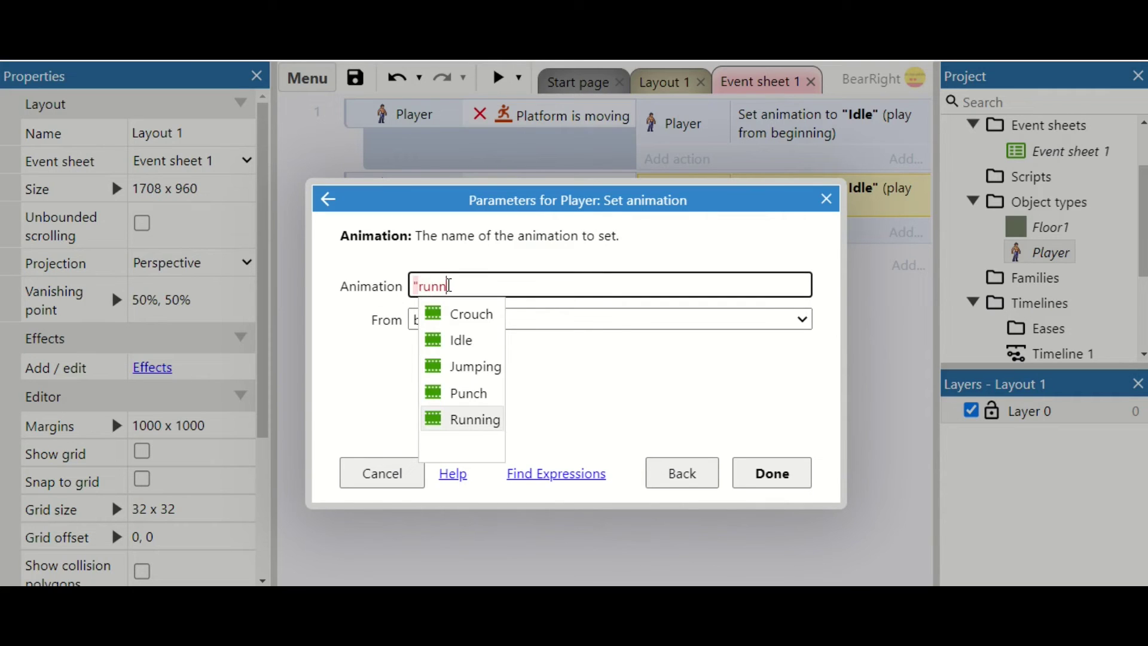
left_click(467, 419)
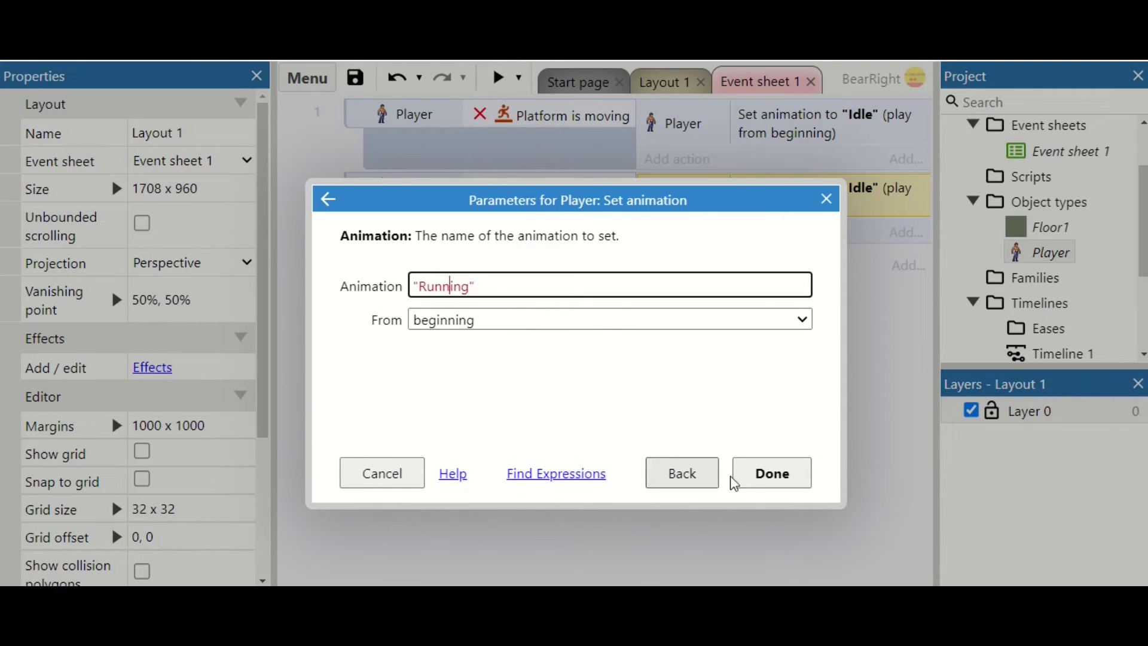
left_click(764, 477)
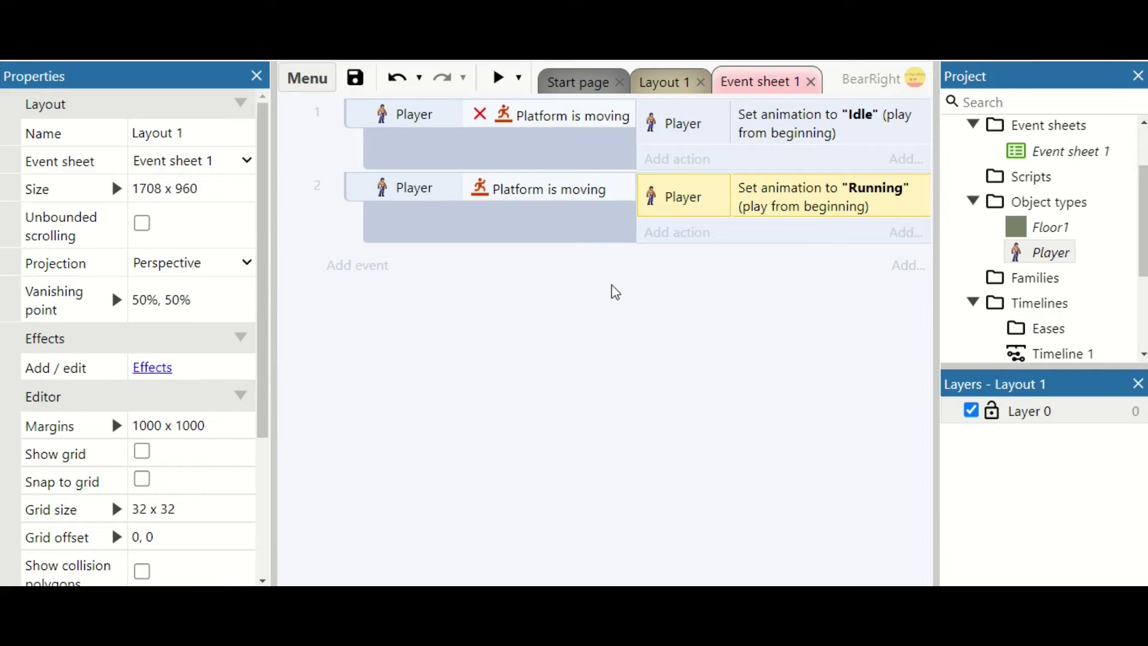
left_click(499, 78)
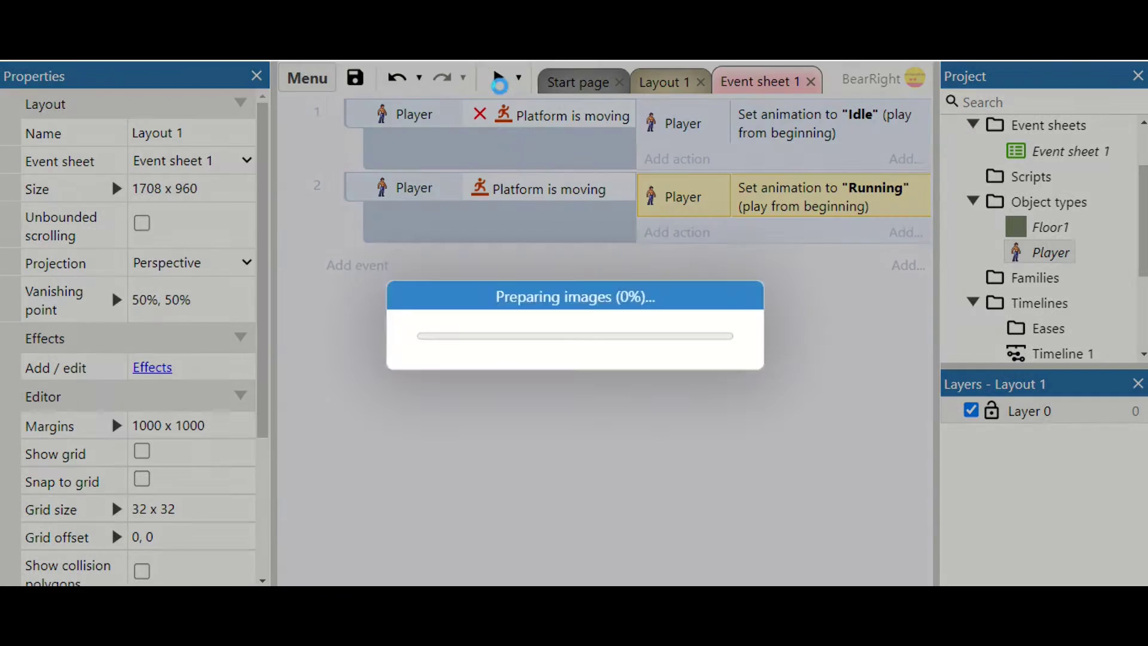
key("Right")
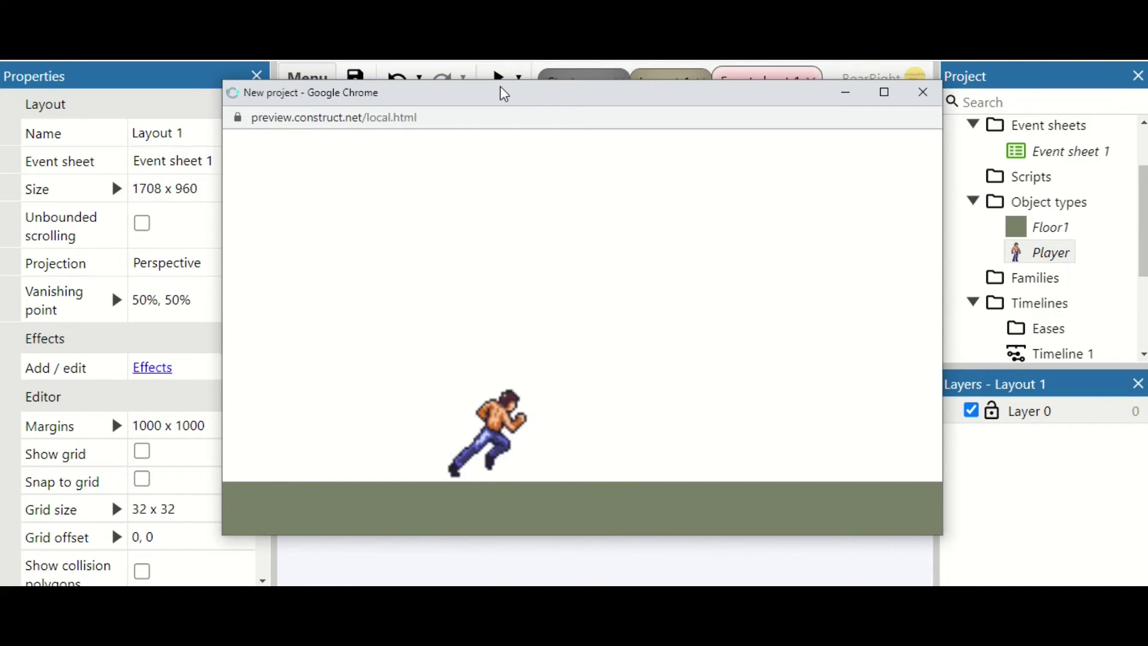
key("Left")
key("Right")
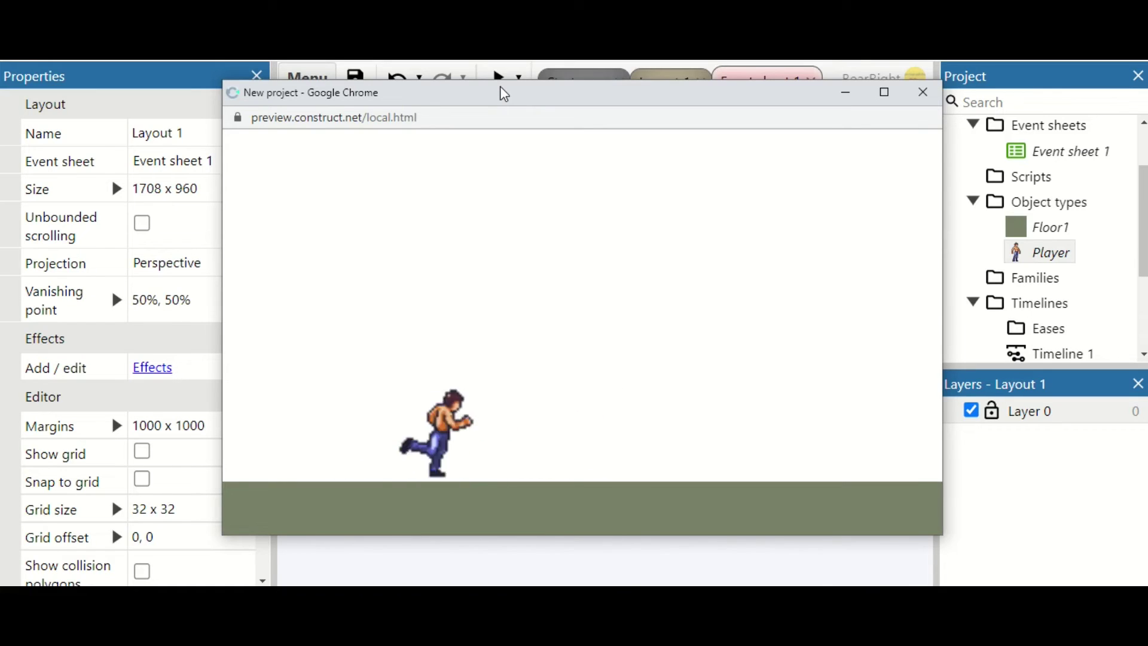
key("Left")
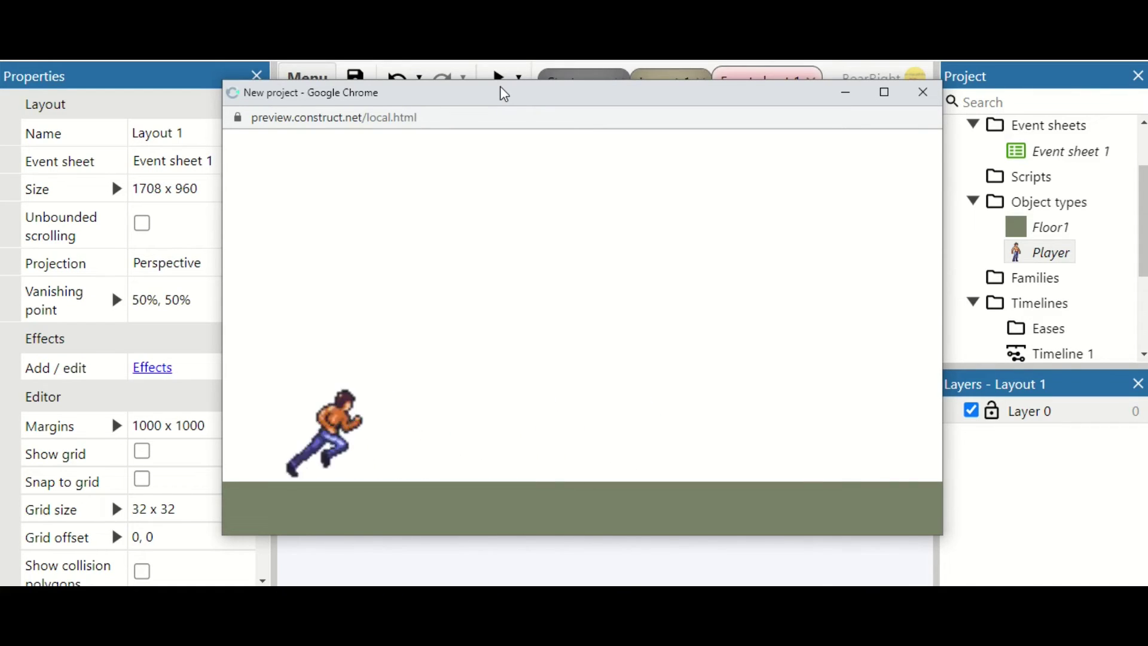
key("Right")
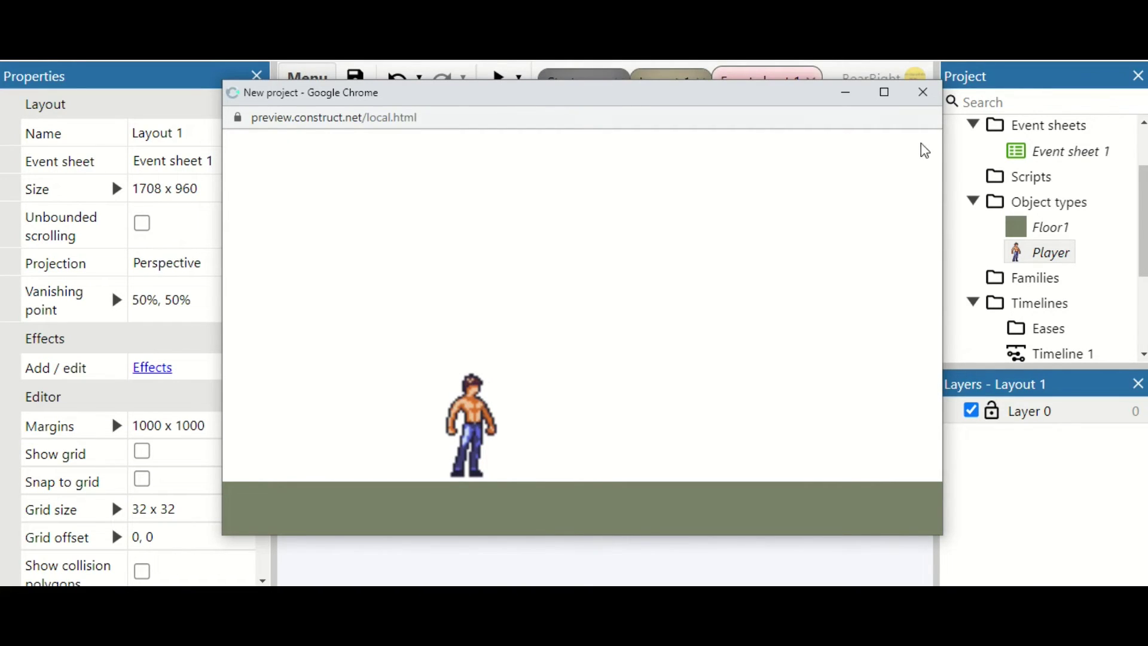
left_click(924, 92)
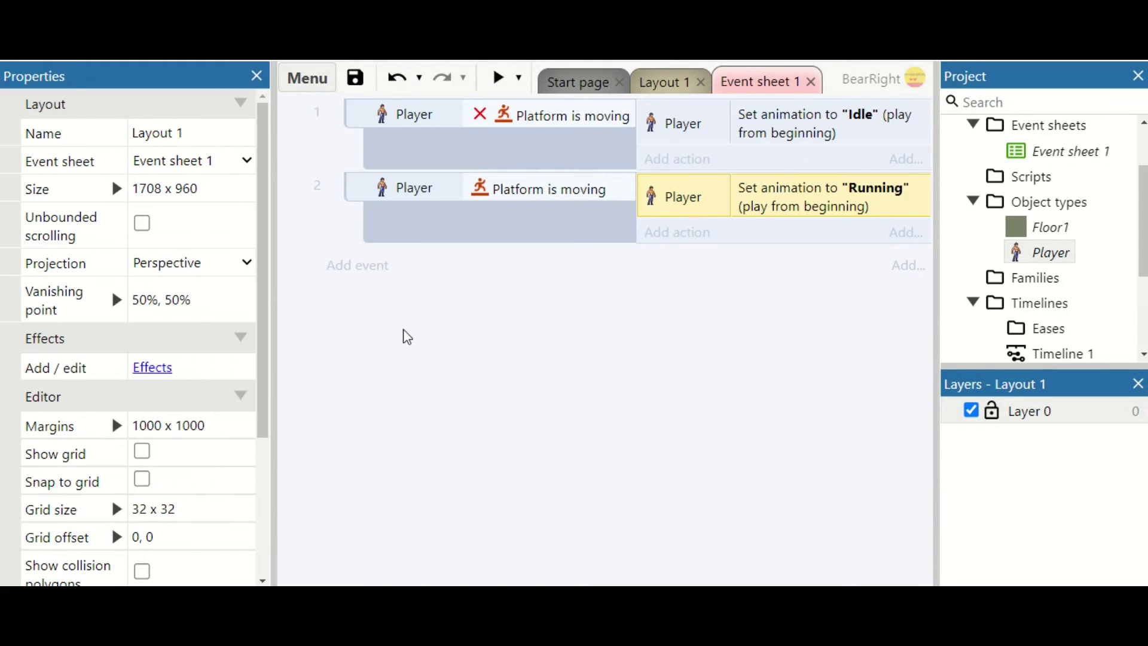
Add event 3 with the Player Platform condition is not on floor
left_click(383, 270)
double_click(566, 180)
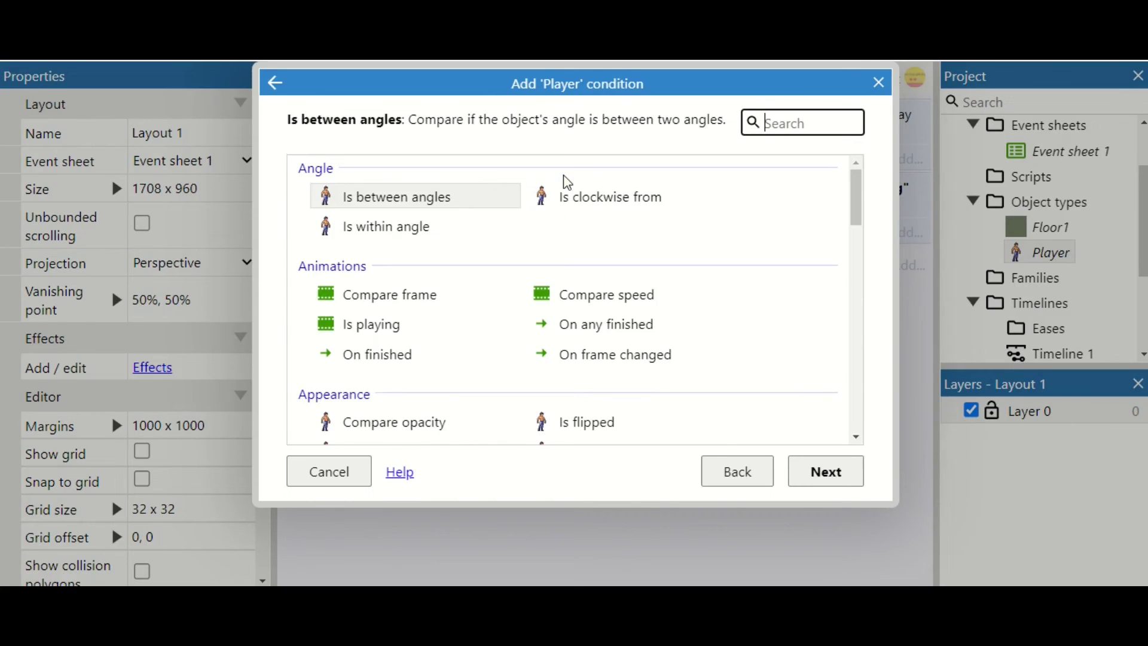
left_click_drag(869, 239, 866, 333)
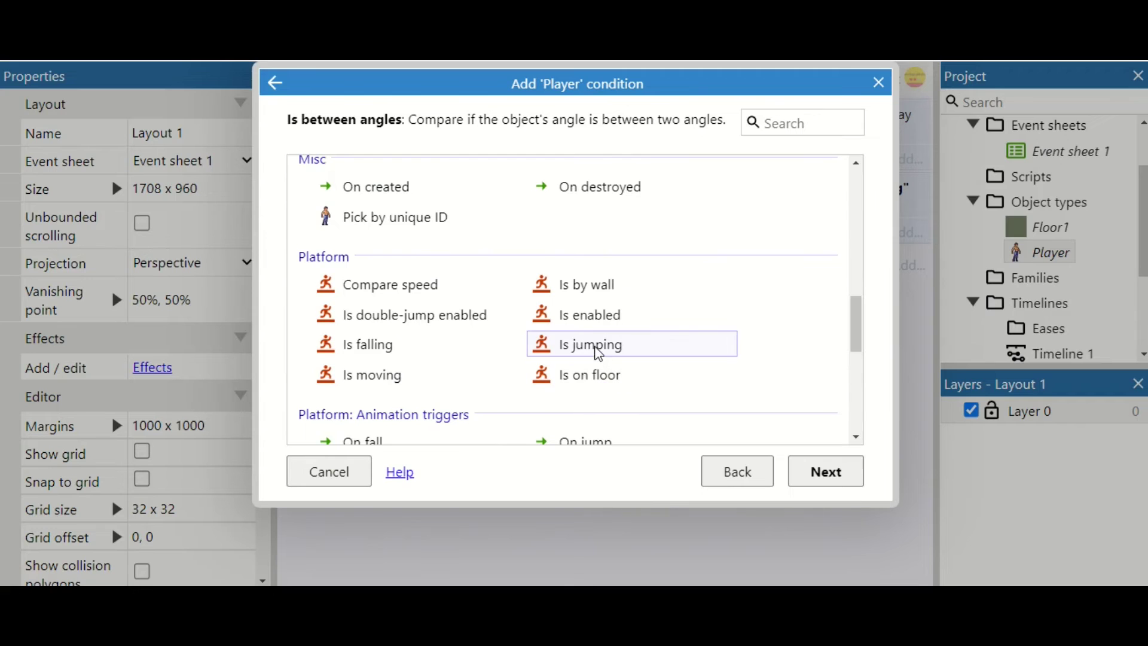
double_click(589, 376)
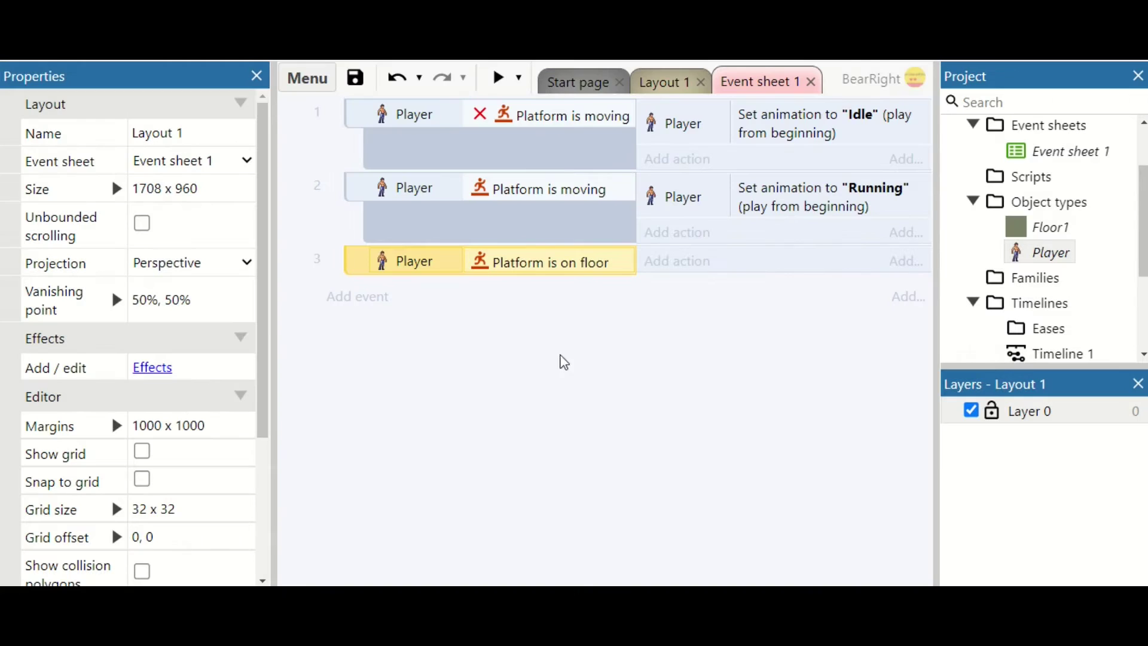
right_click(507, 262)
key("Escape")
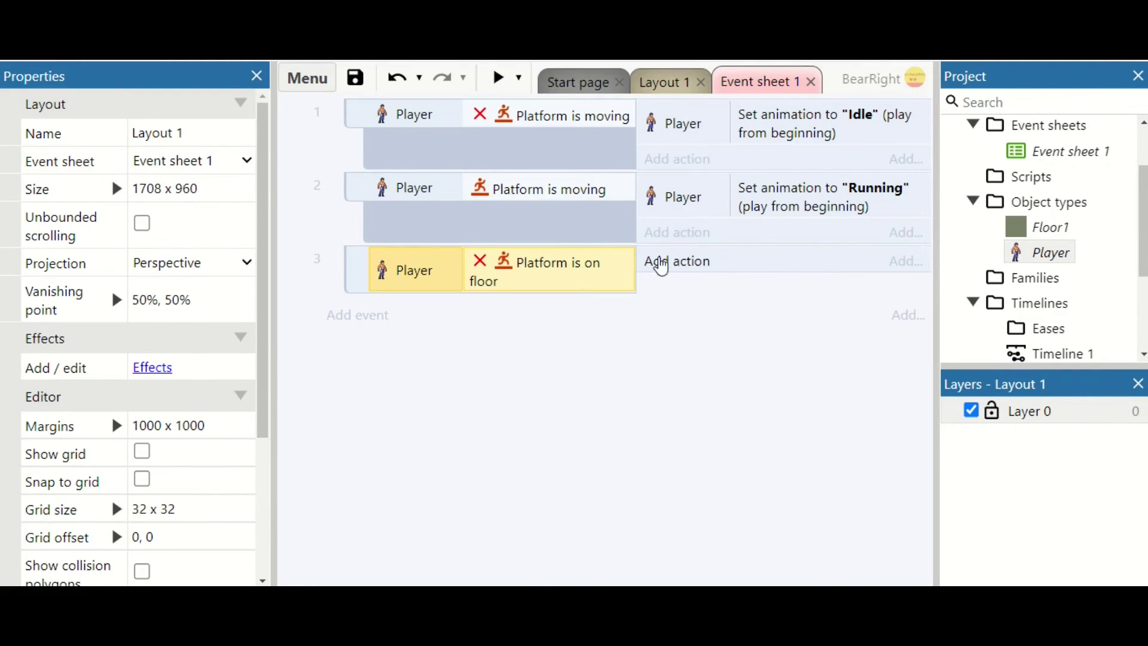
Give event 3 the action Player Set animation to "Jumping"
left_click(663, 265)
double_click(544, 214)
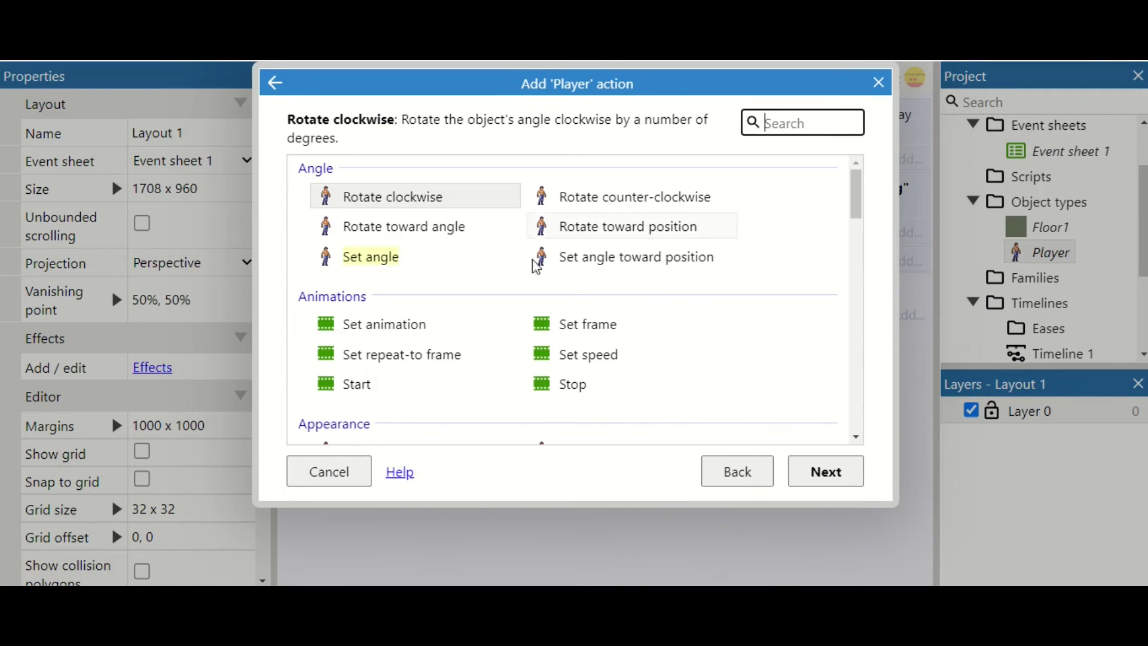
left_click(433, 326)
type("\"")
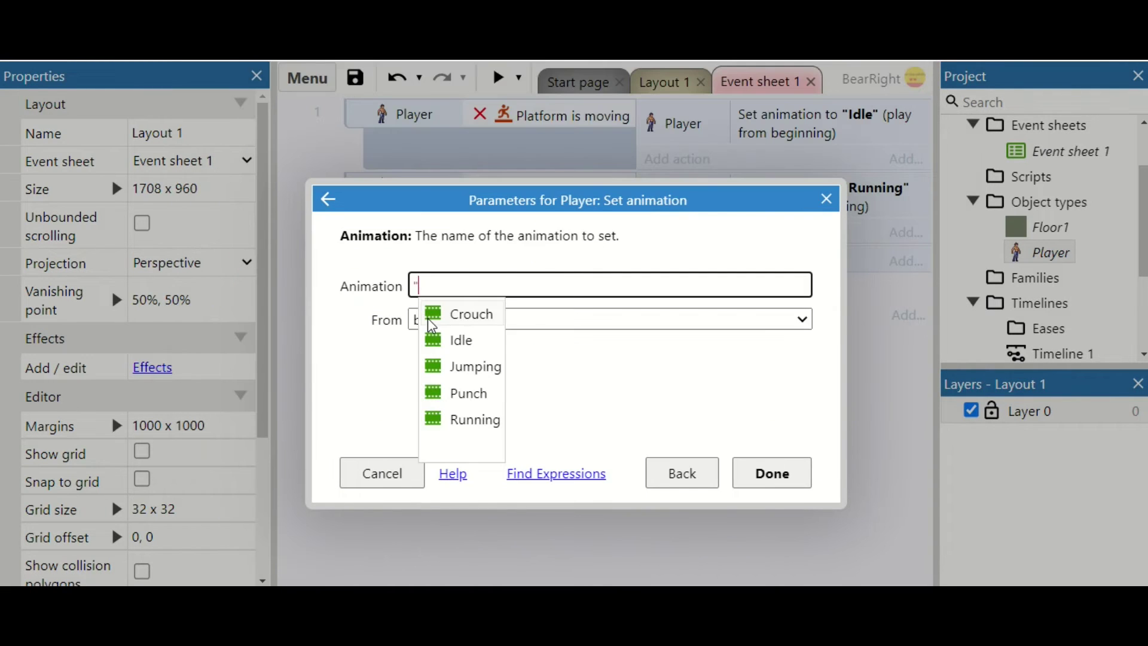
left_click(469, 367)
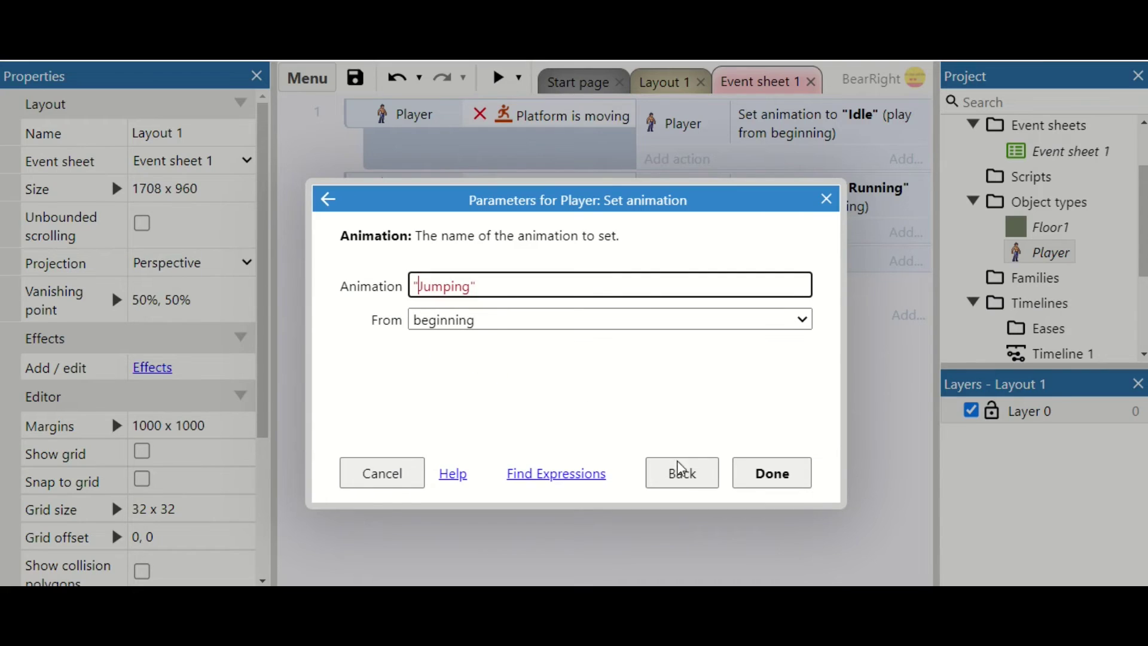
left_click(771, 475)
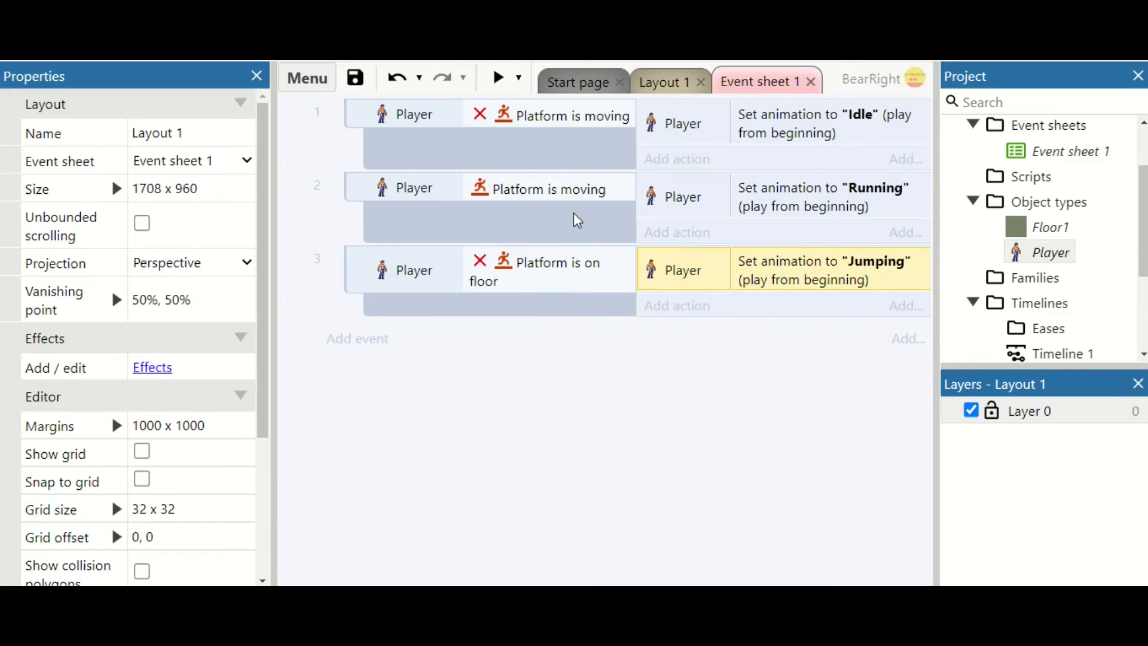
Add a Player is on floor condition to event 2, then launch a game preview
left_click(544, 274)
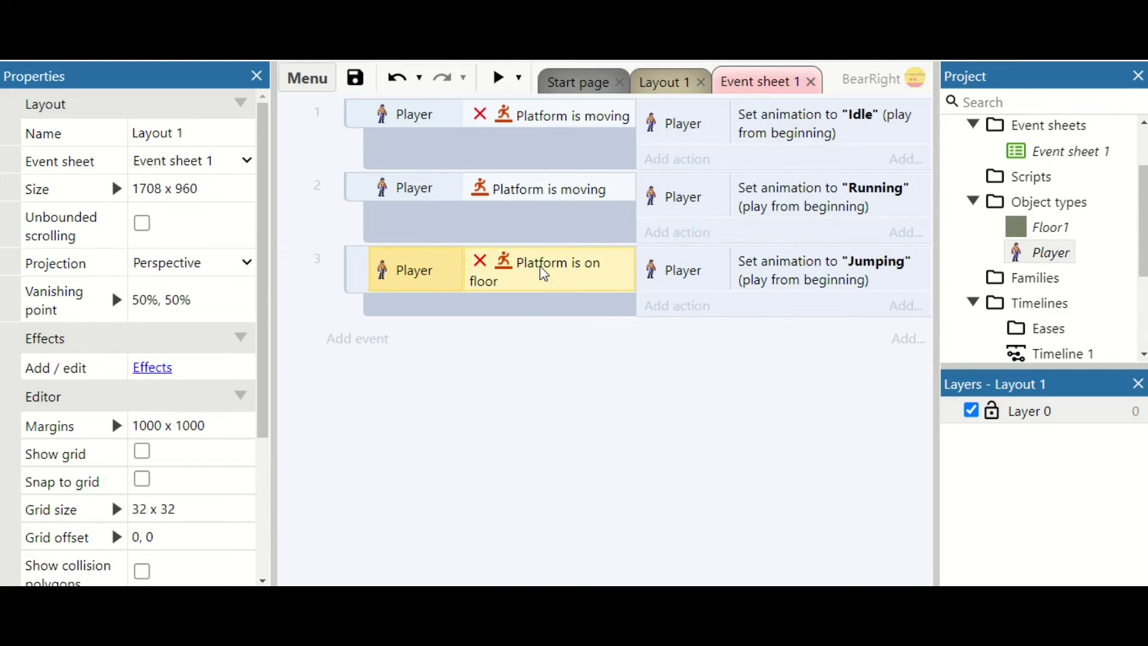
left_click(544, 197)
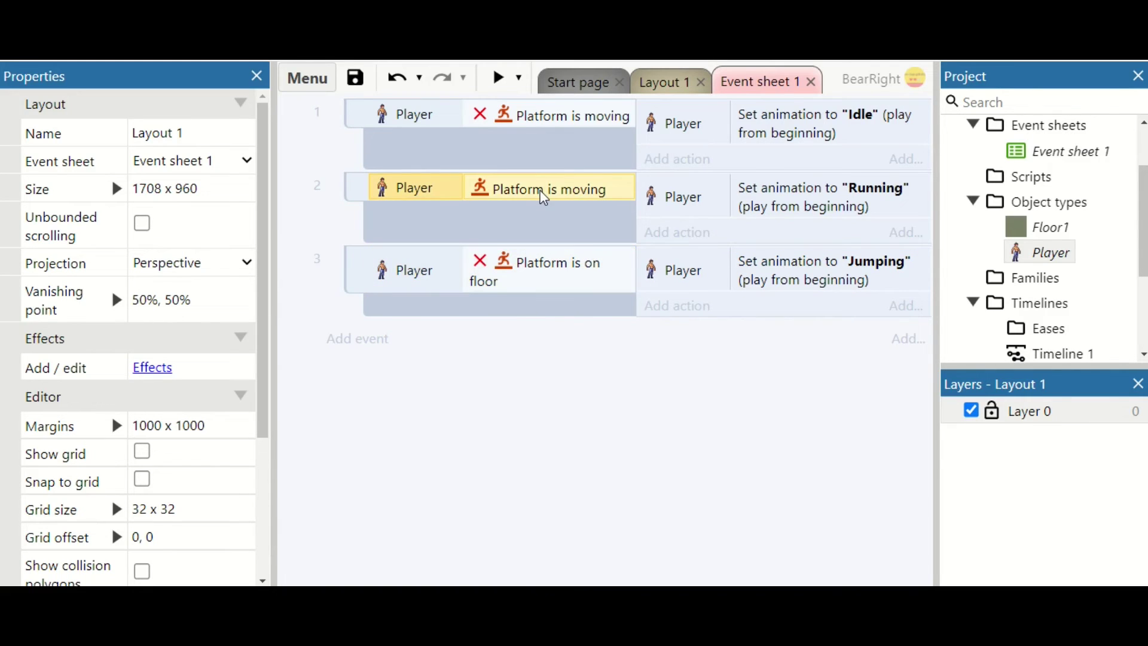
key("ctrl+v")
right_click(533, 220)
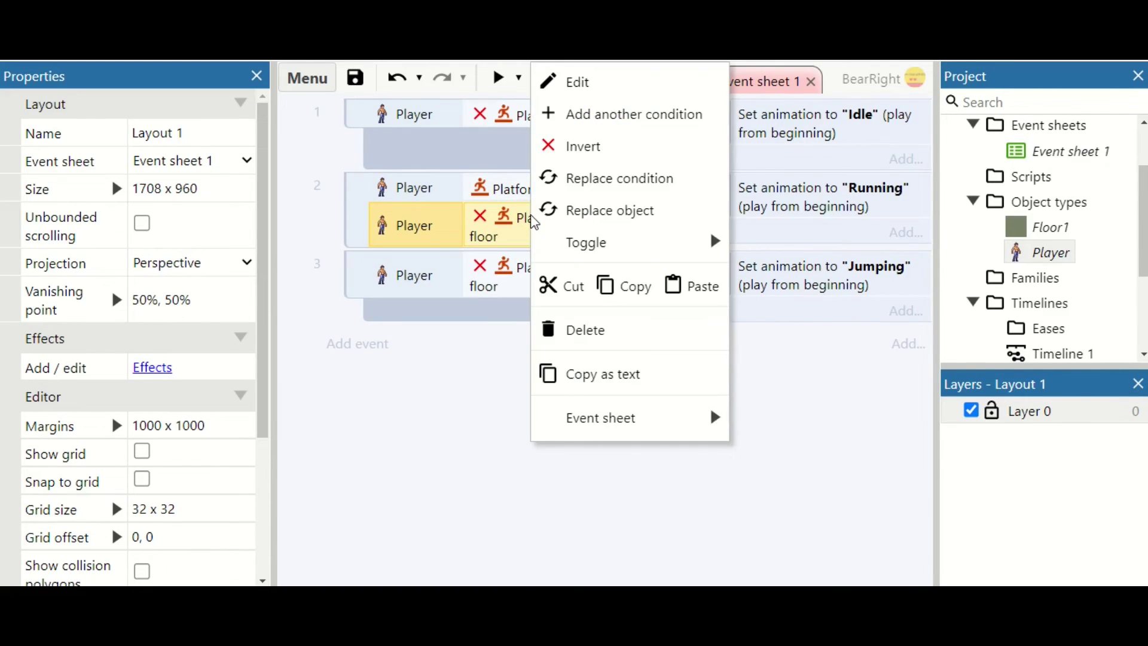
left_click(565, 158)
left_click(533, 325)
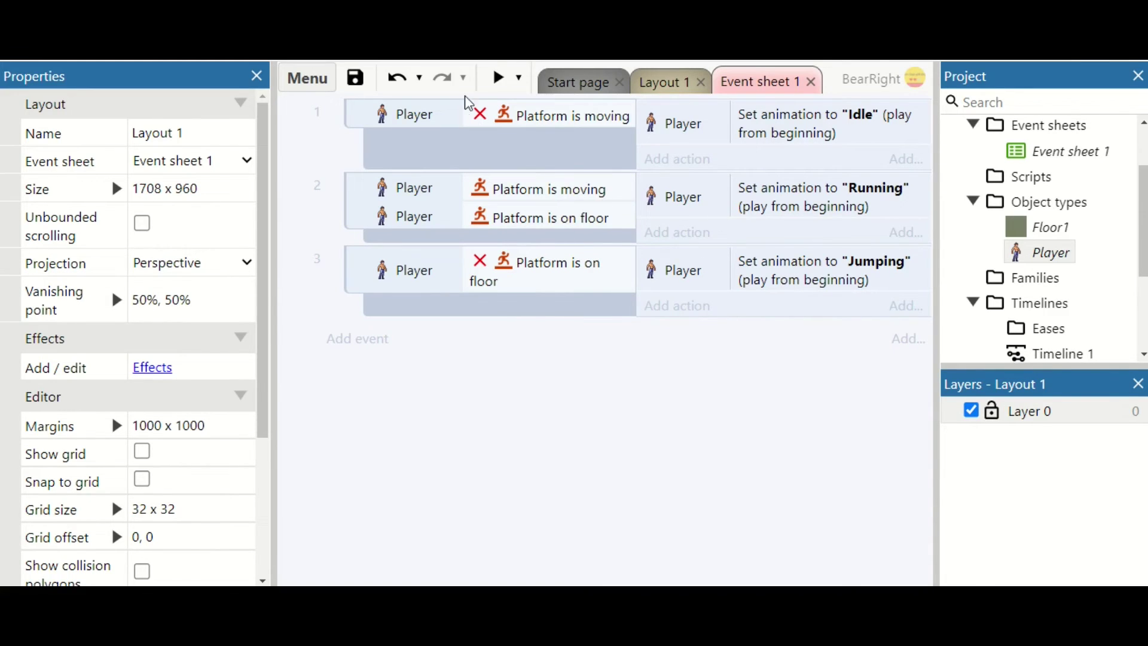
left_click(499, 78)
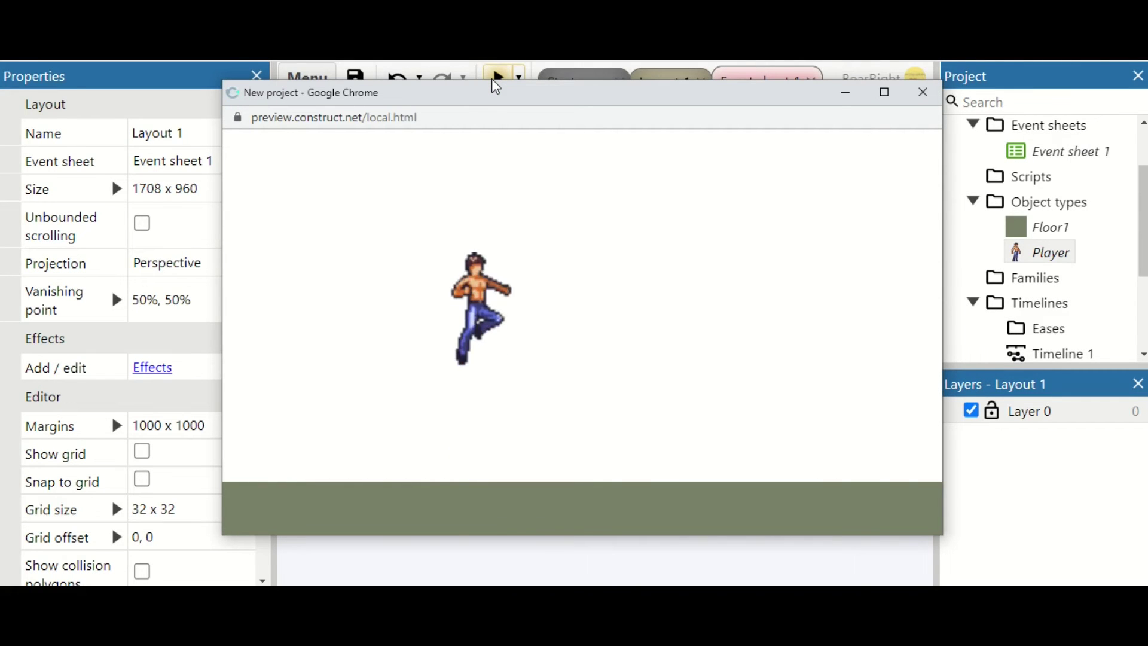
Run the player right with the Right arrow in the preview, then close it
key("Right")
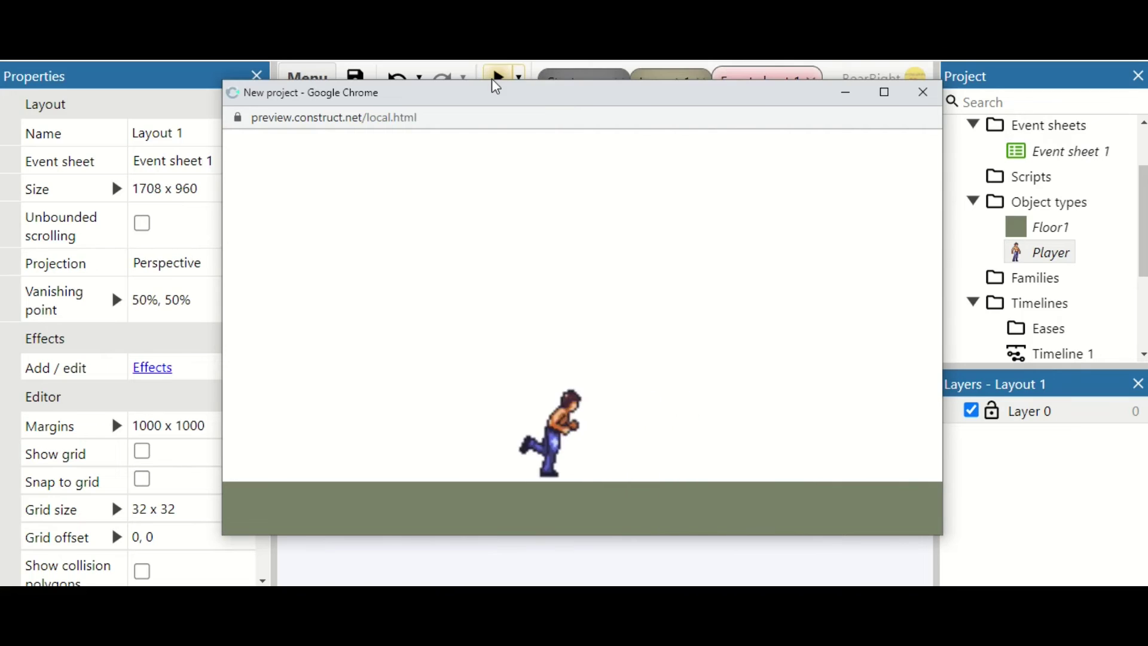
left_click(927, 103)
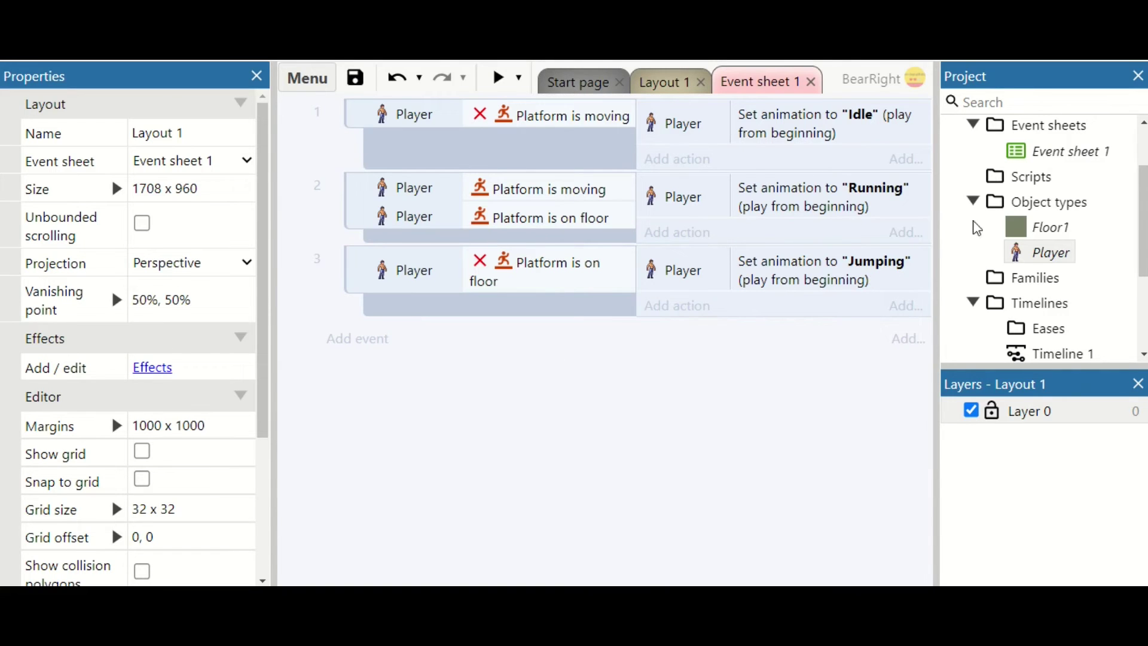
Add a Keyboard object to the project's Object types
left_click(1040, 206)
right_click(1039, 206)
left_click(945, 217)
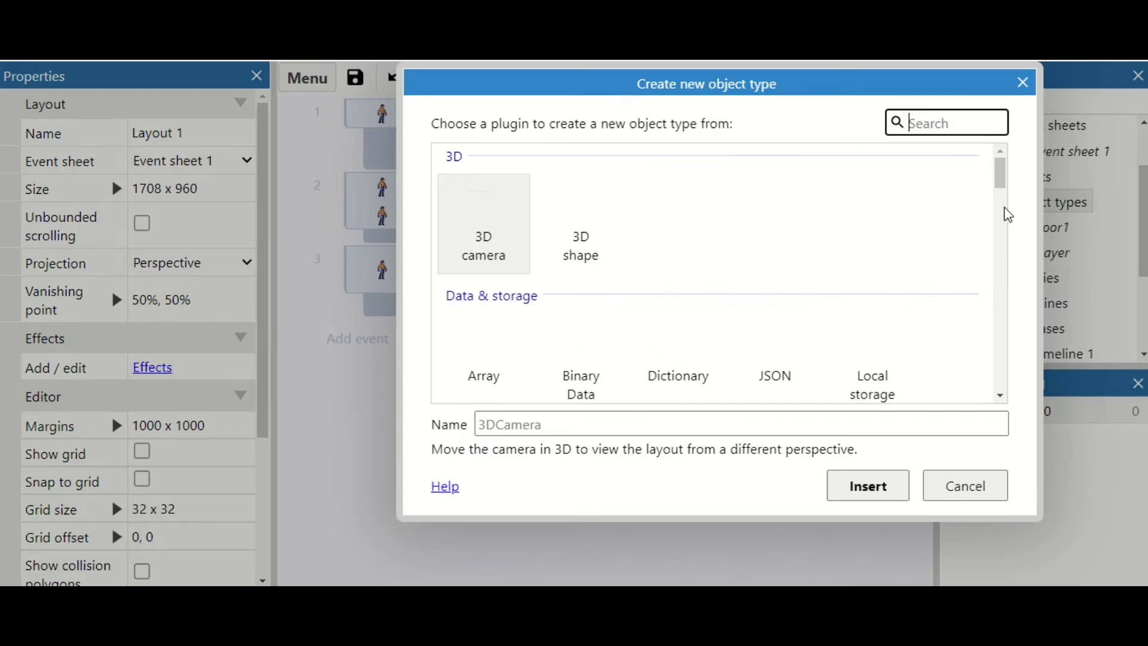
left_click_drag(1008, 180, 1005, 272)
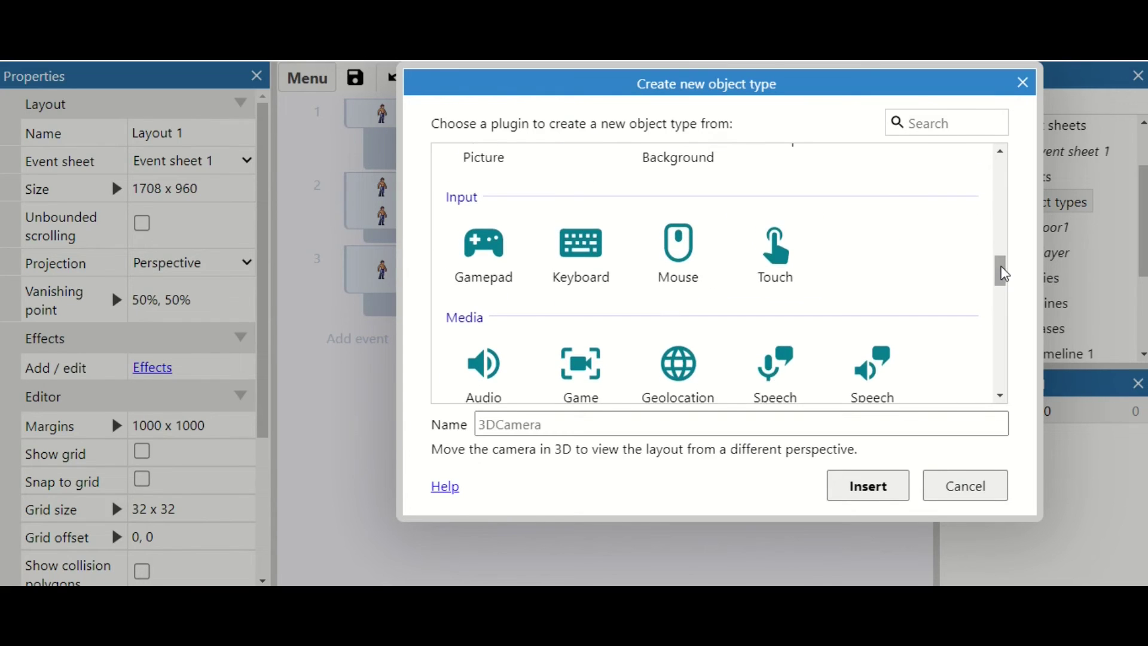
left_click(569, 257)
double_click(568, 257)
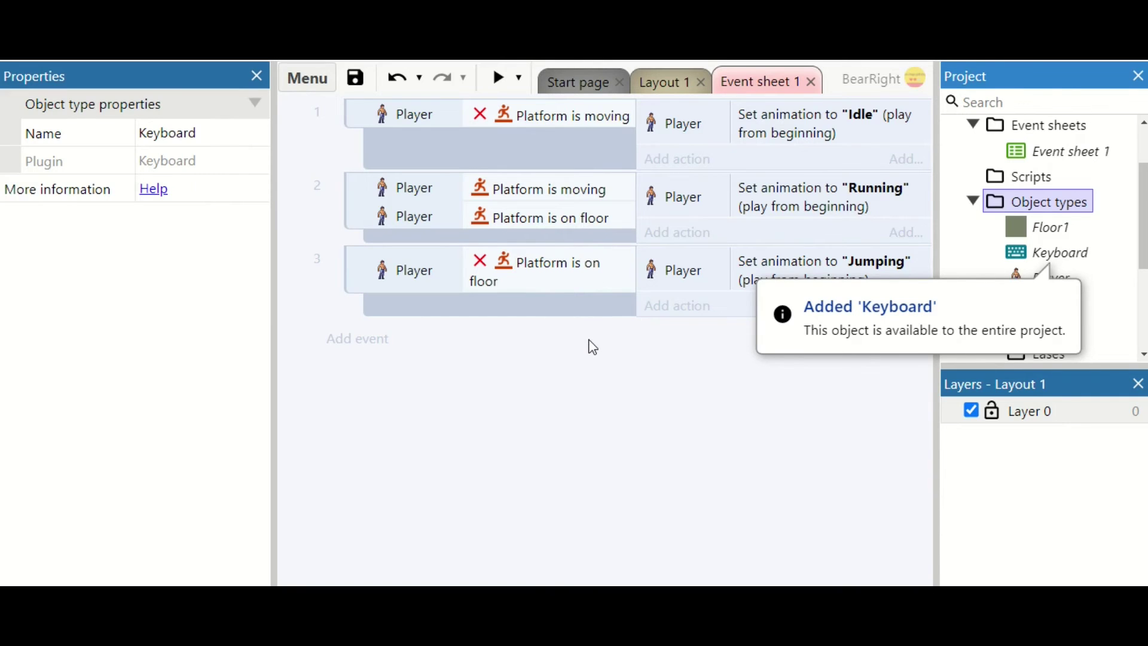
Add event 4 with the condition Keyboard Down arrow is down
left_click(360, 346)
left_click(522, 199)
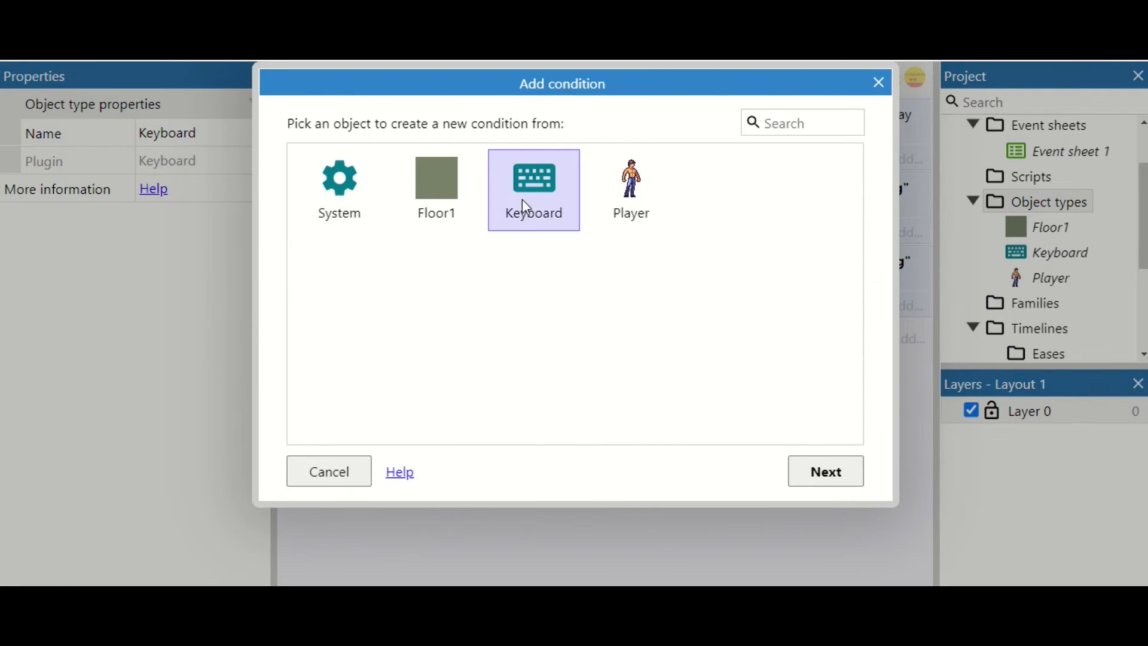
double_click(522, 199)
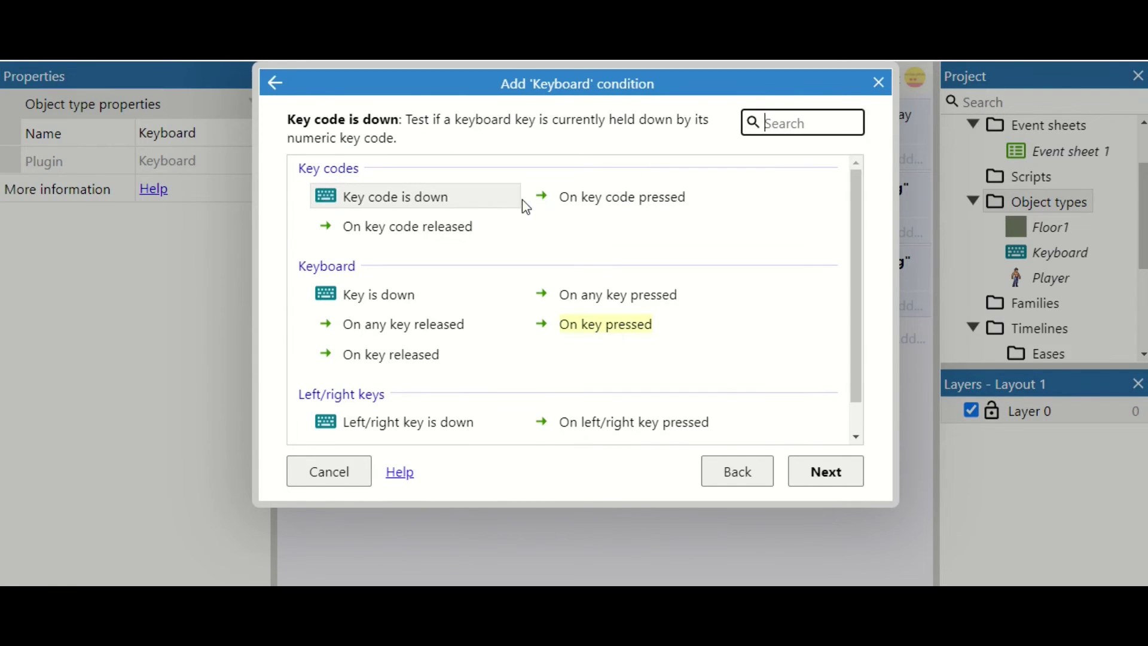
double_click(404, 299)
left_click(453, 296)
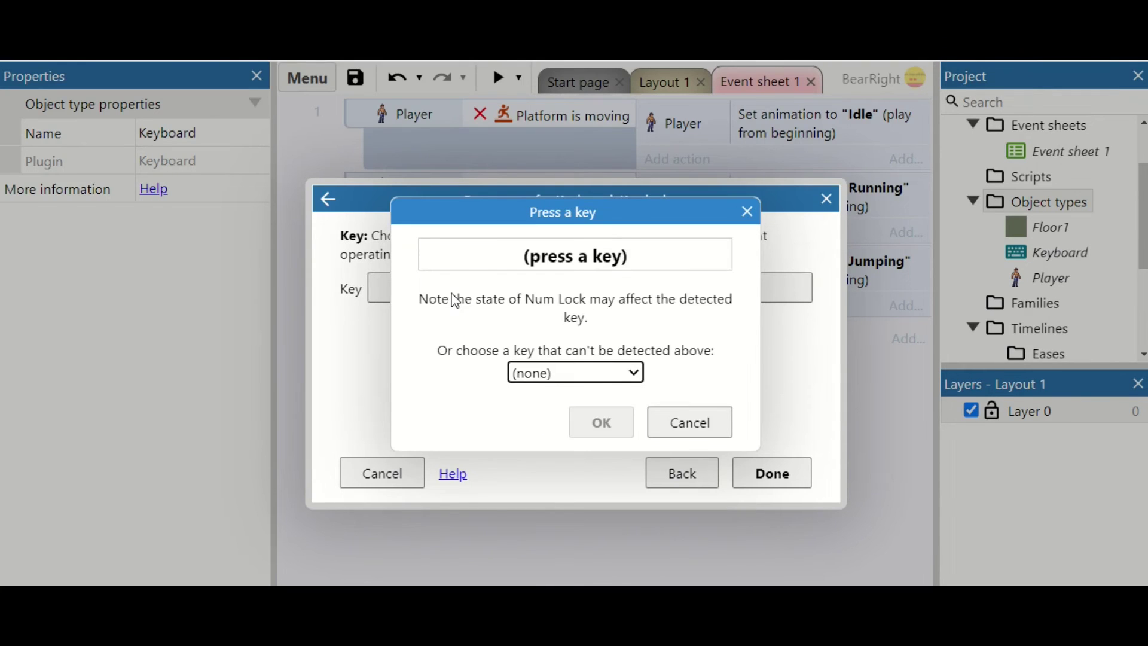
key("Down")
left_click(600, 428)
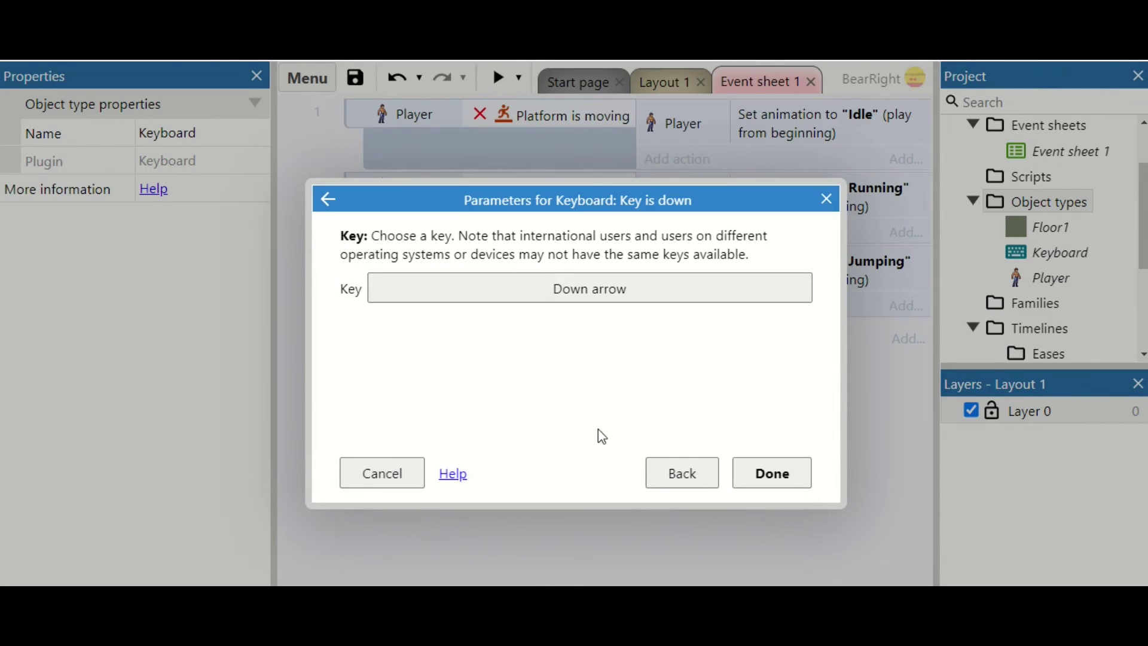
left_click(772, 474)
Give event 4 the action Player Set animation to "Crouch"
left_click(700, 331)
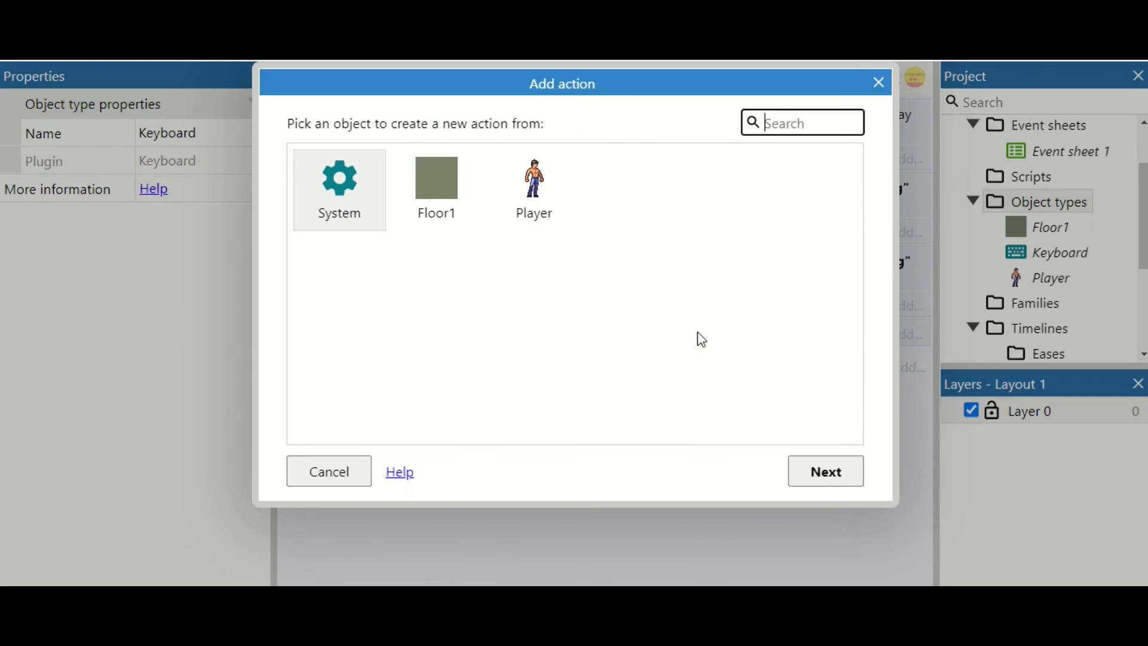
double_click(542, 196)
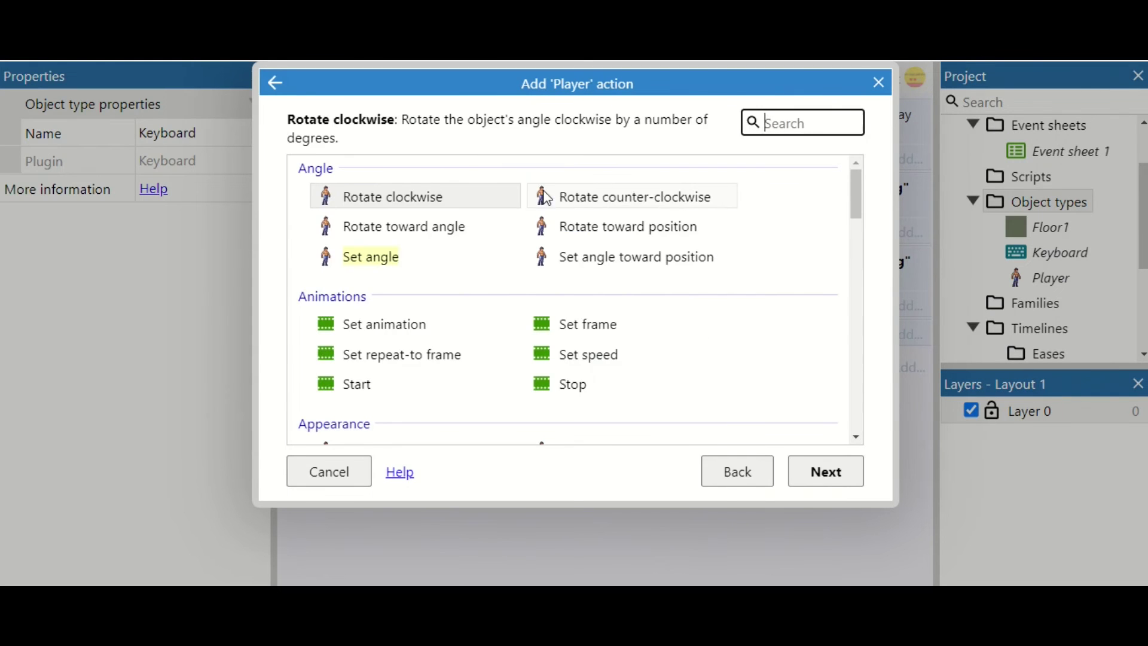
double_click(410, 326)
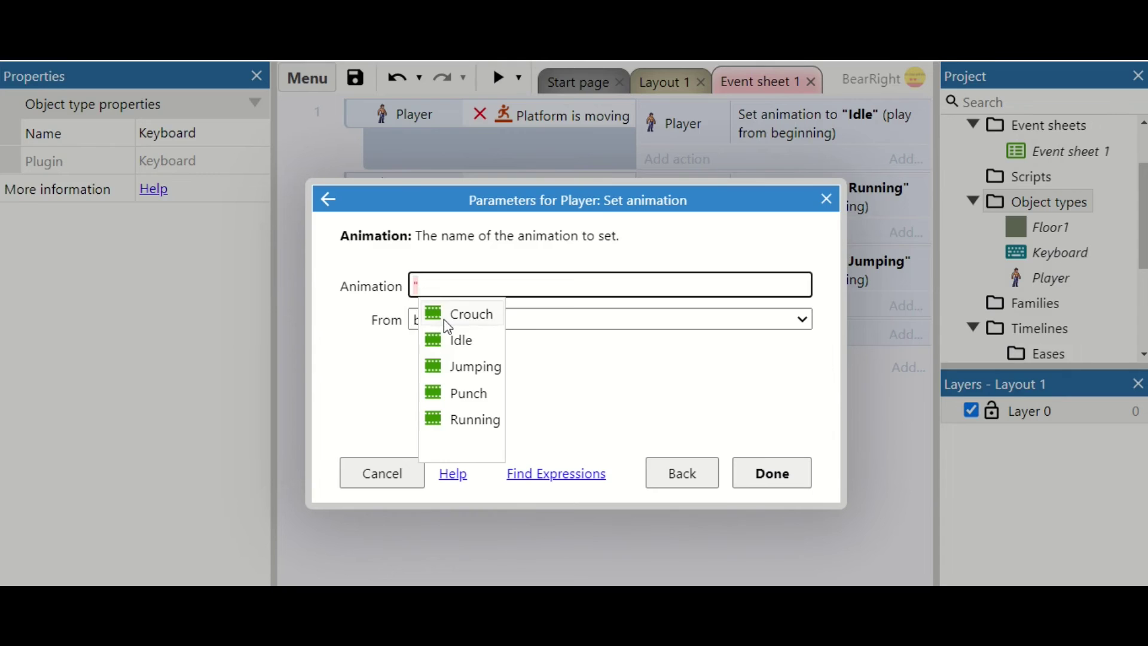
left_click(443, 318)
left_click(737, 479)
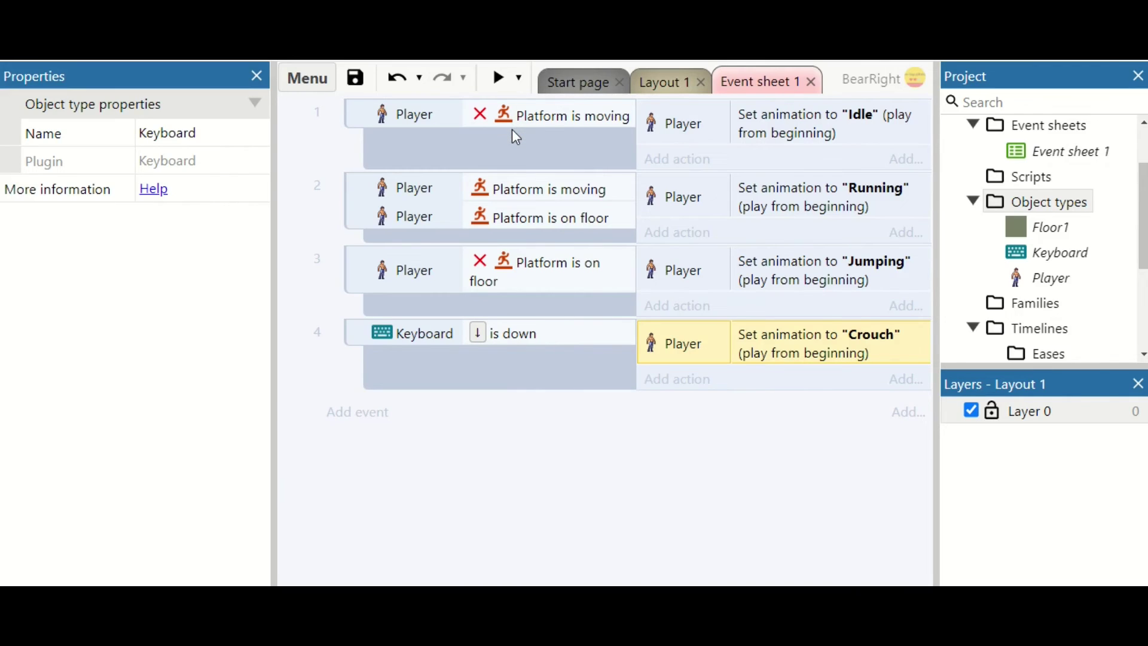
Copy event 4's Down arrow condition into event 1 and invert it
left_click(525, 342)
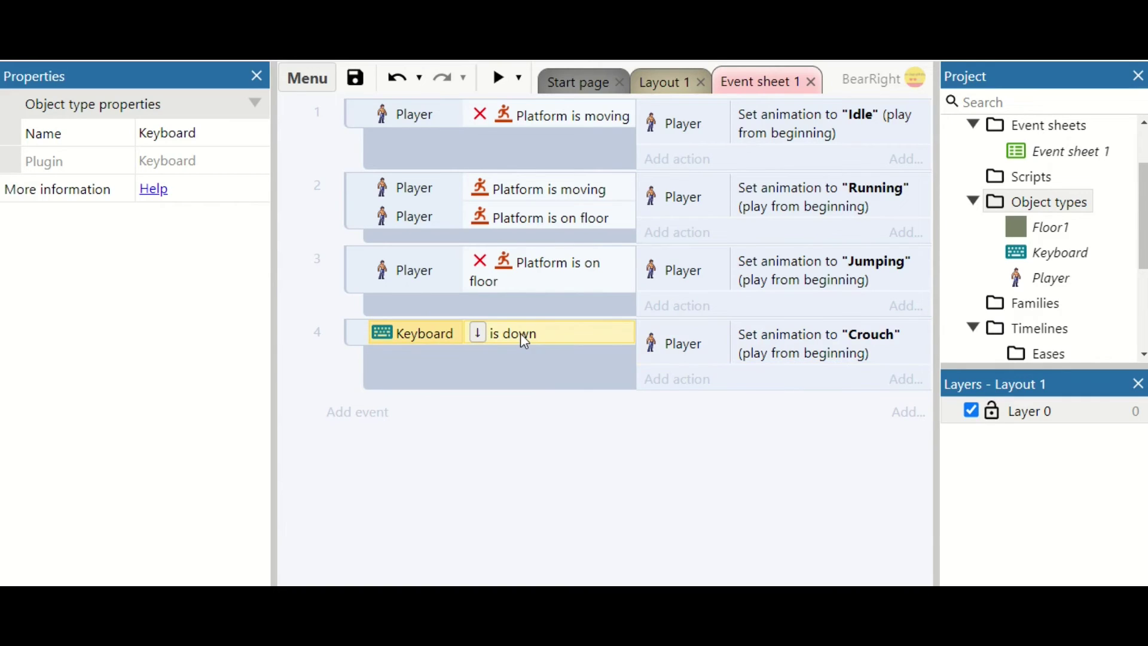
left_click(542, 121)
key("ctrl+v")
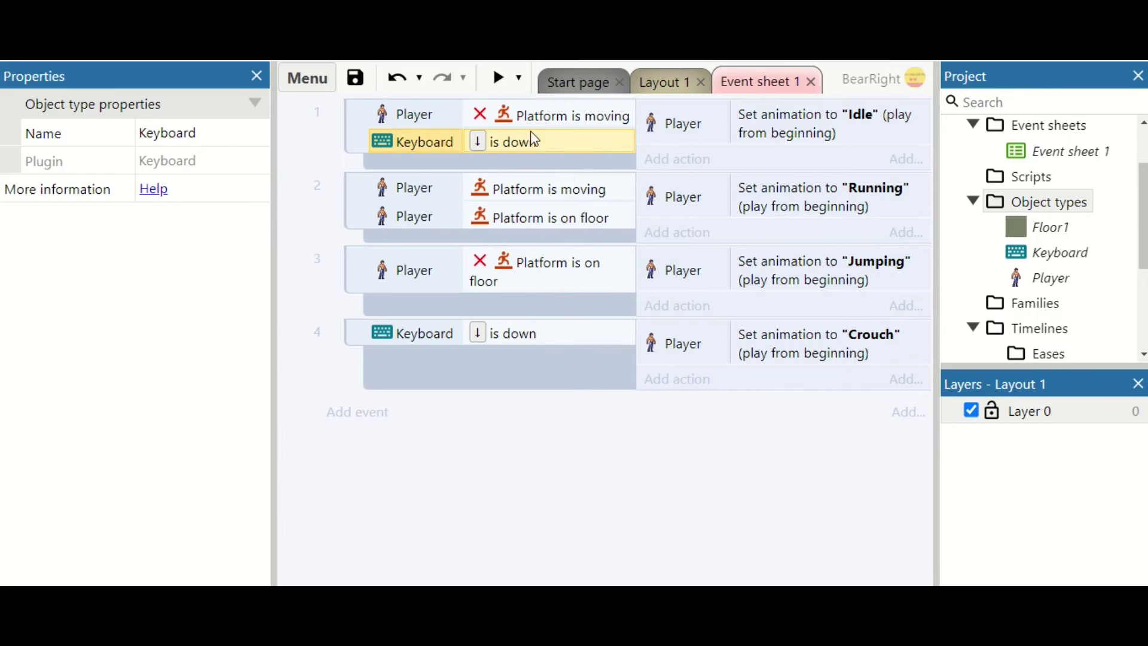
right_click(529, 138)
left_click(572, 219)
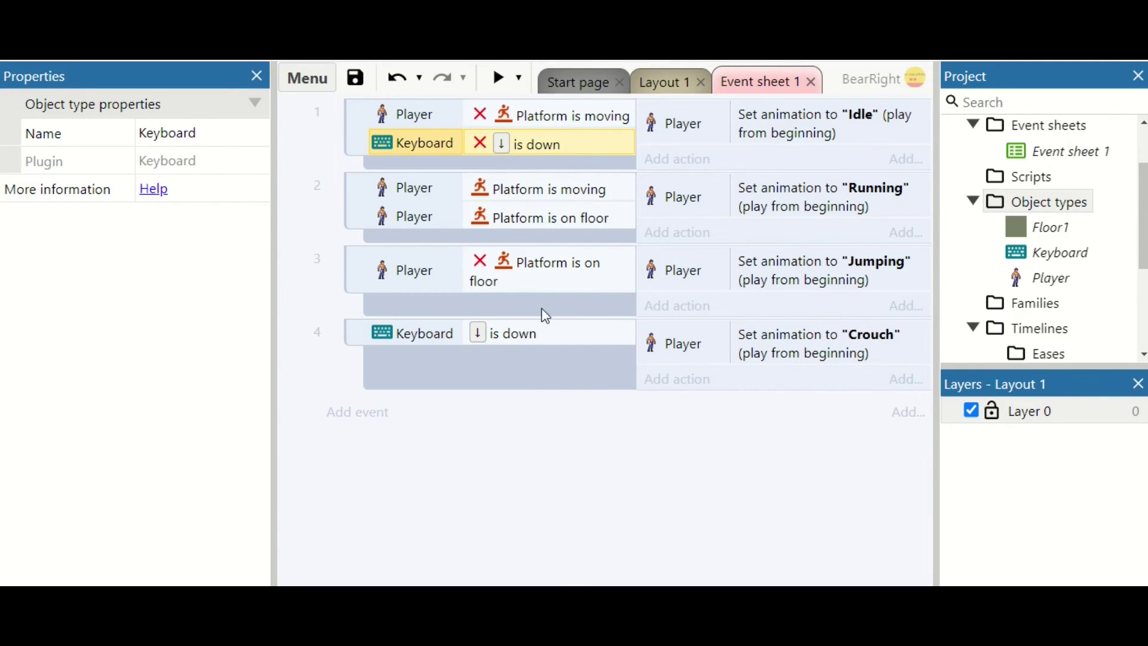
Add an inverted Down arrow condition to event 3 and a Down arrow condition to event 2
left_click(549, 337)
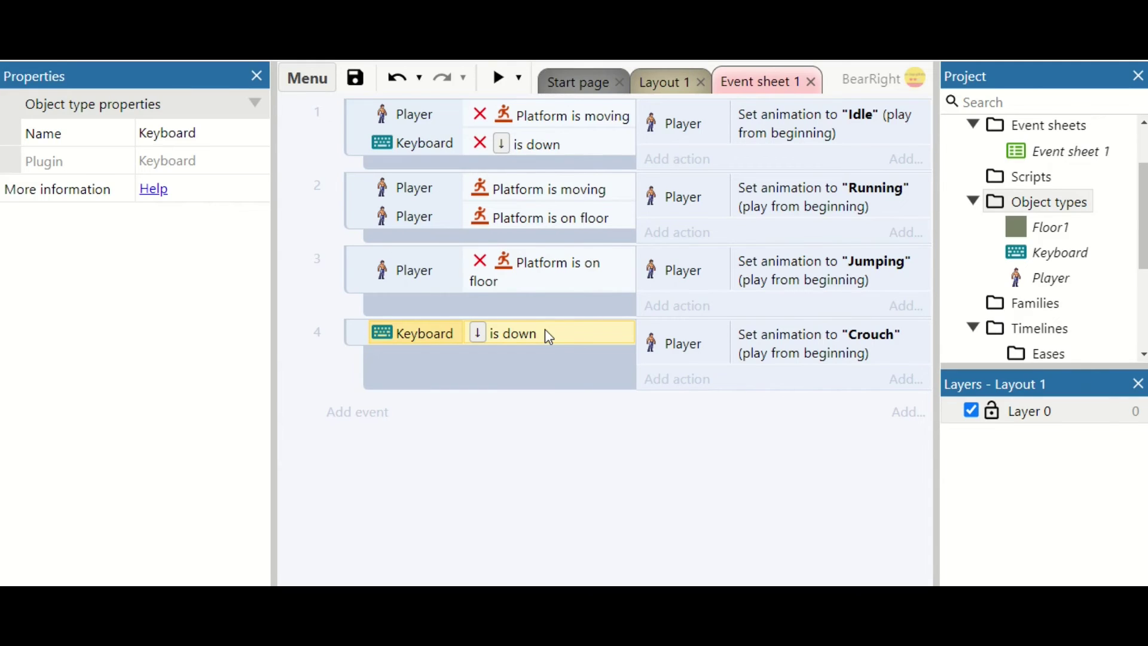
left_click_drag(549, 337, 529, 280, "ctrl")
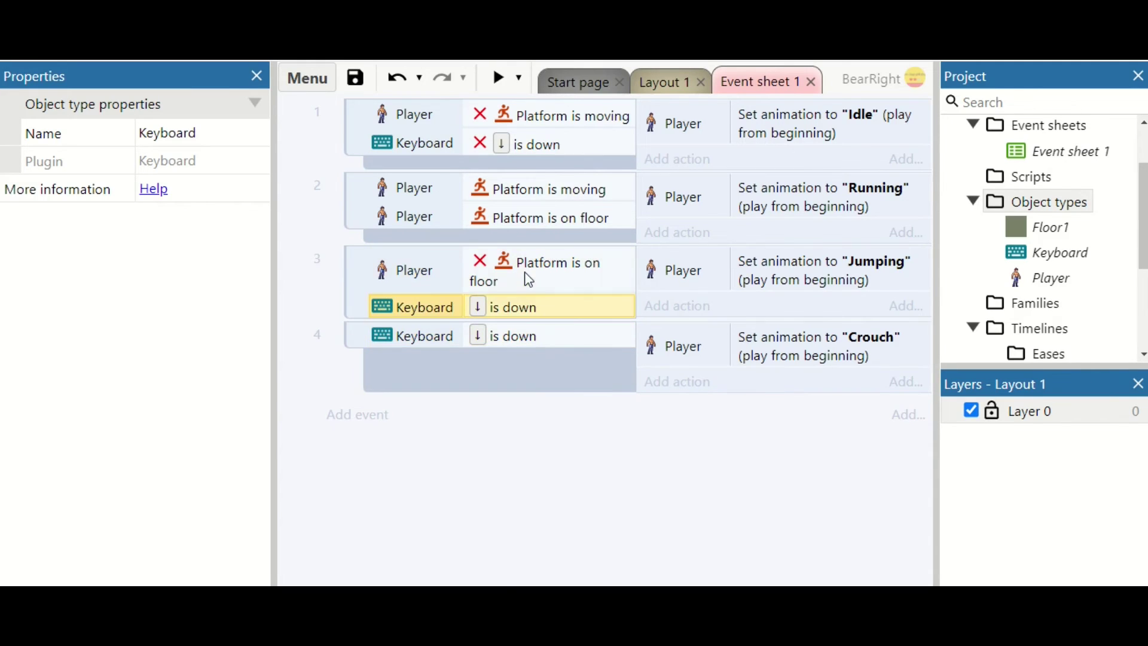
right_click(514, 310)
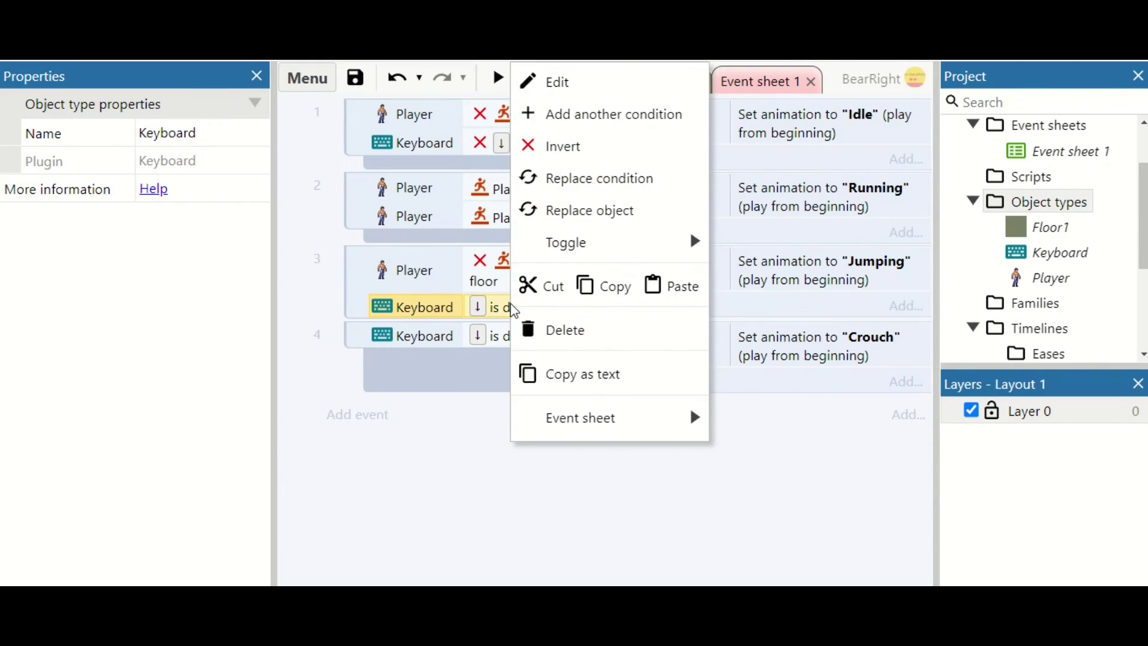
left_click(567, 148)
left_click(515, 223)
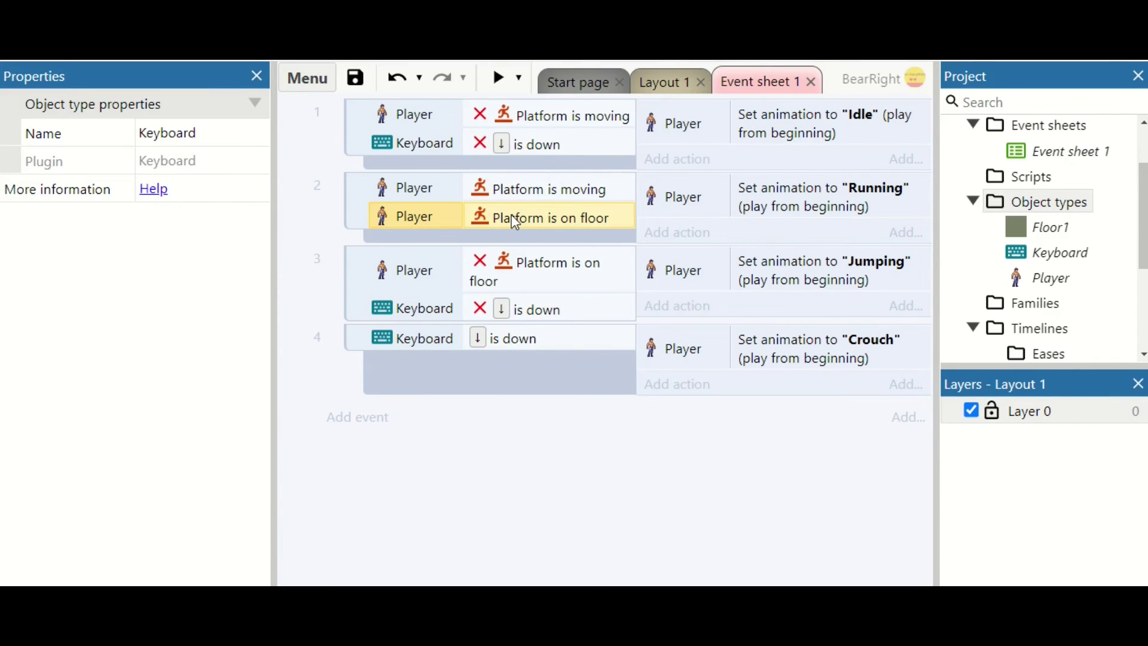
key("ctrl+v")
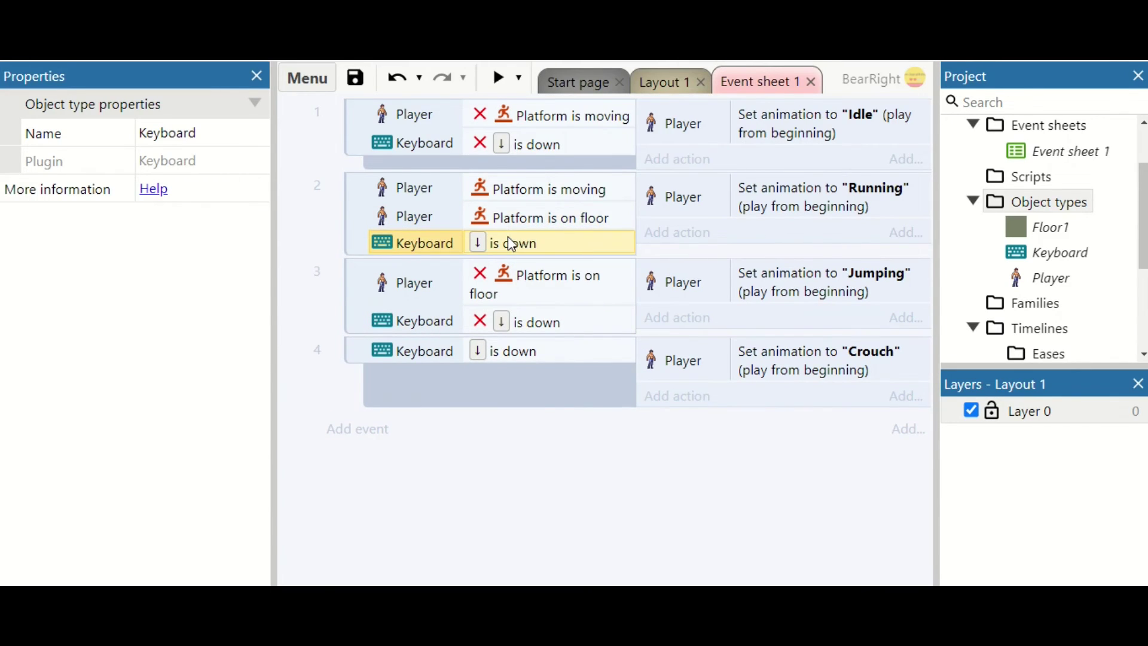